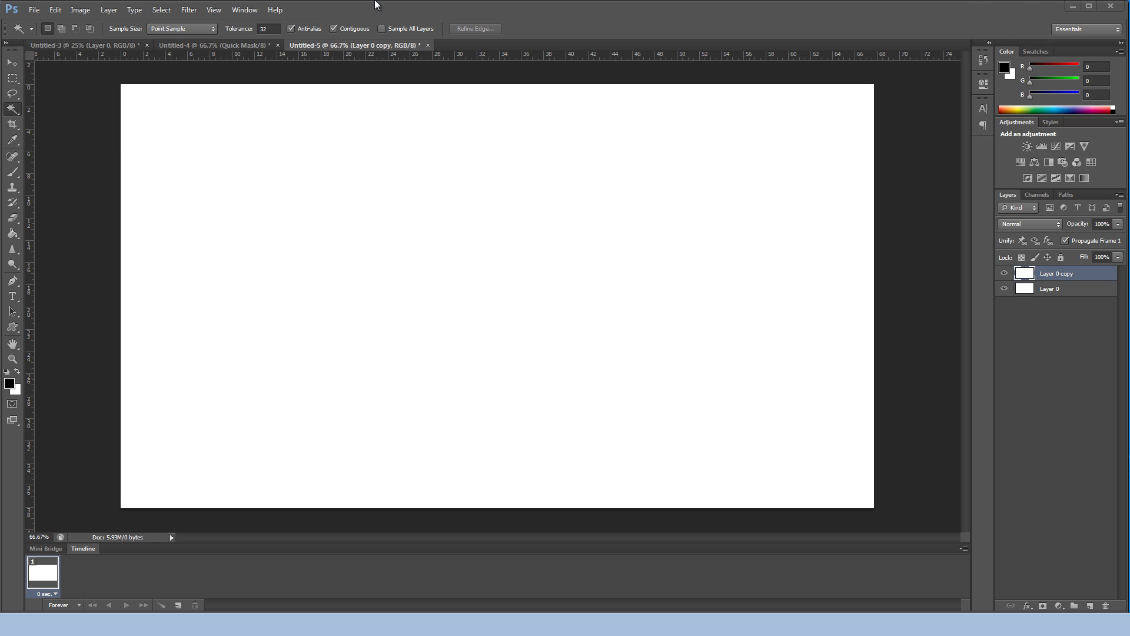
- Create a new 1920 × 1080 pixel RGB document with a white background
click(36, 10)
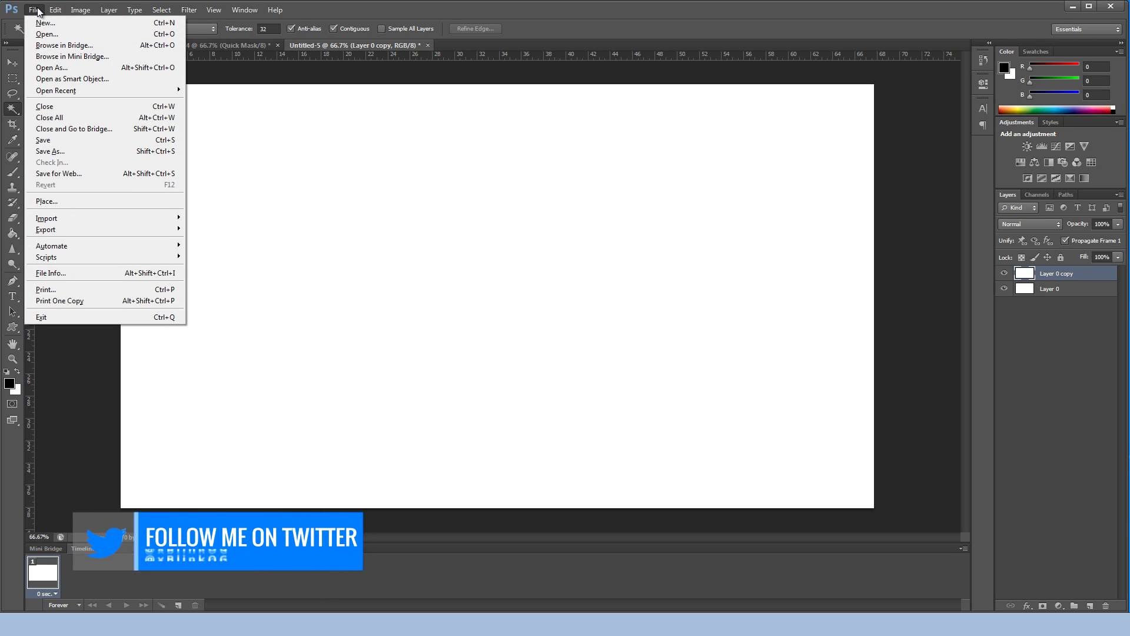
click(45, 23)
double_click(525, 213)
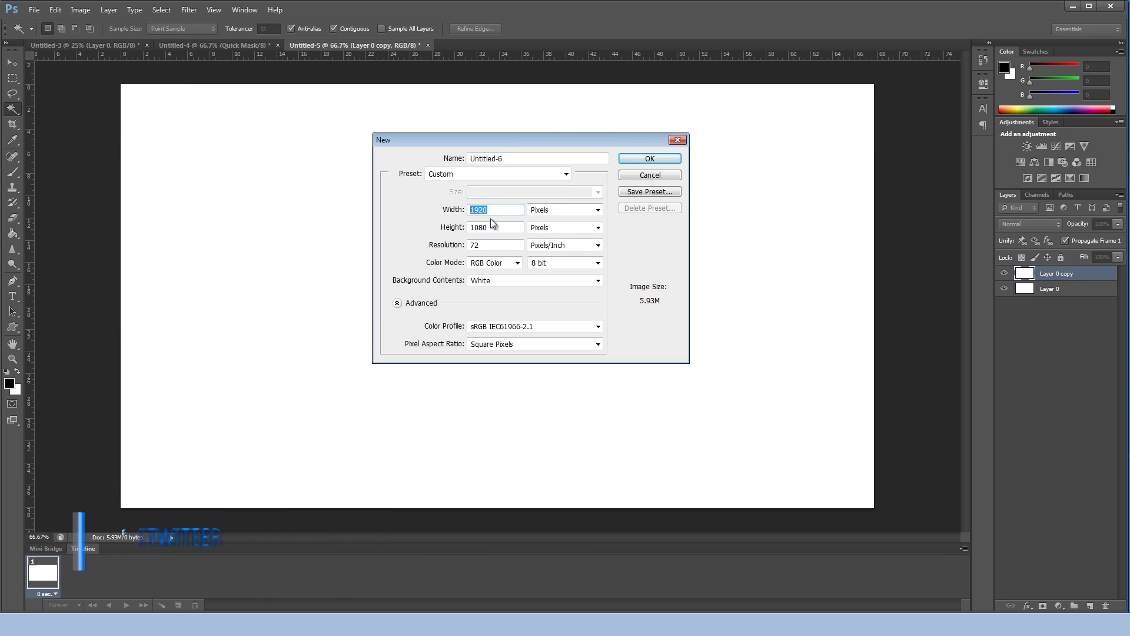
click(549, 210)
click(552, 224)
click(644, 159)
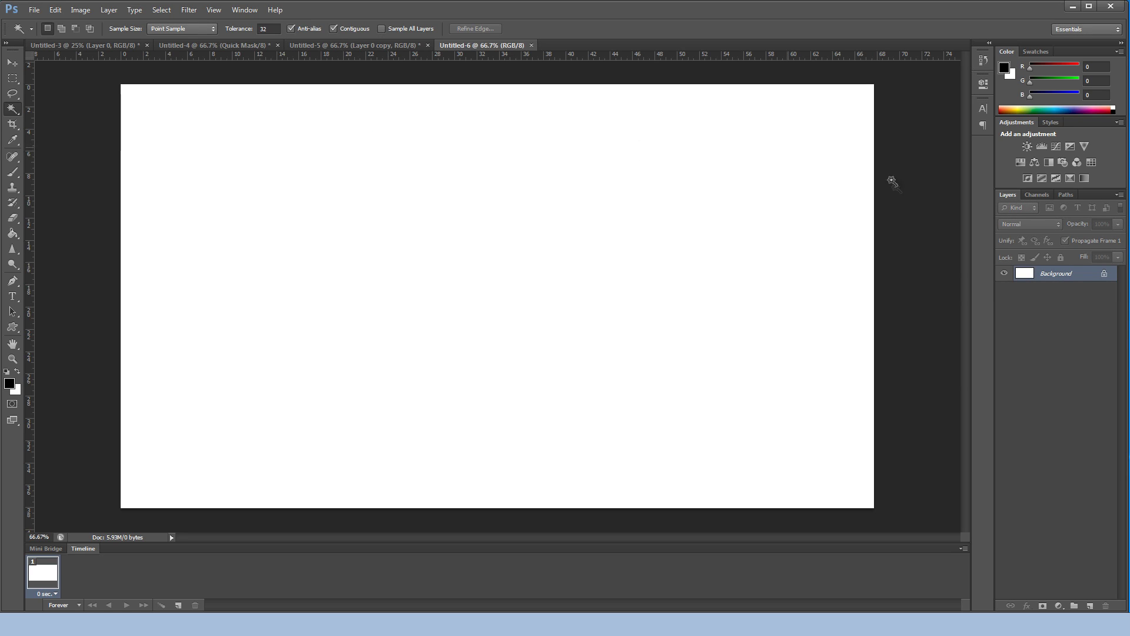
- Convert the locked background into a regular layer named Layer 0, and duplicate it as Layer 0 copy
double_click(1092, 274)
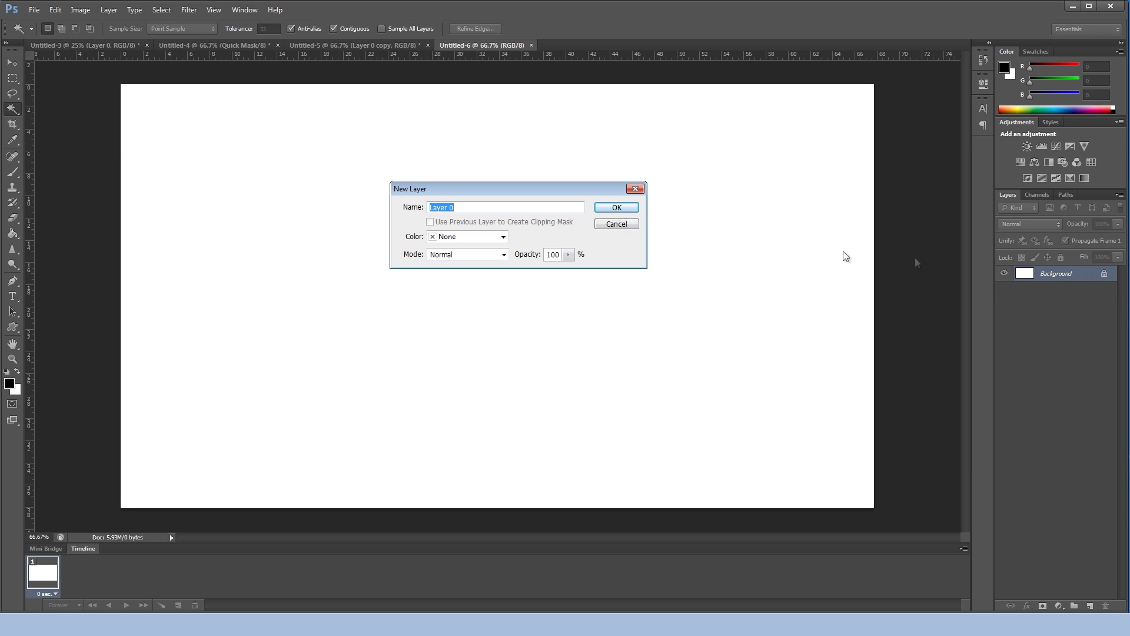
click(635, 207)
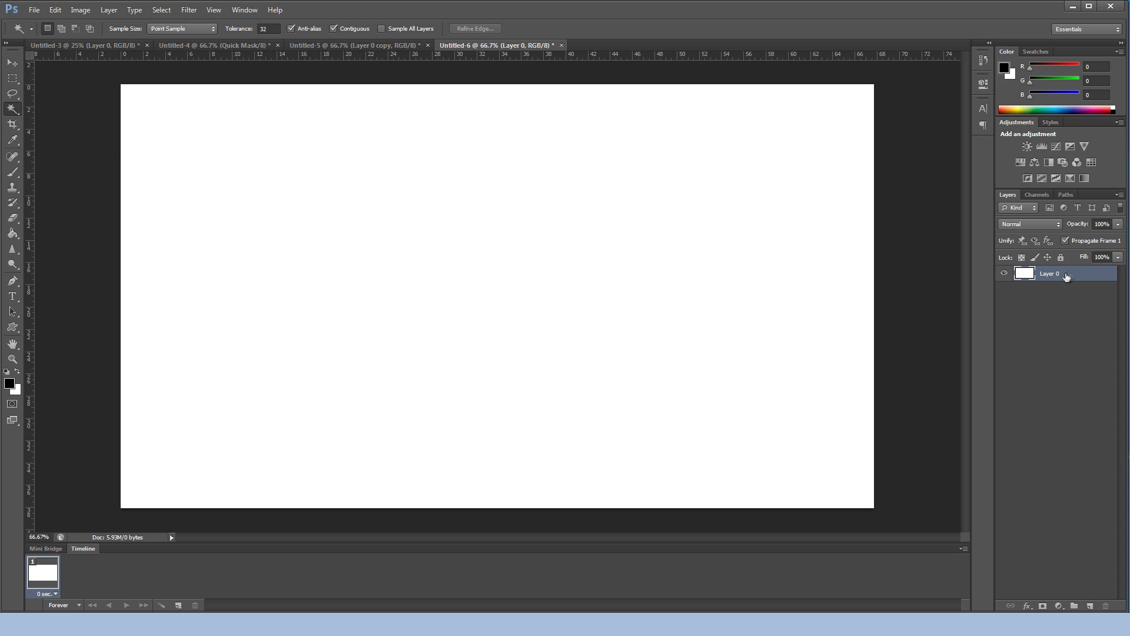
right_click(1045, 274)
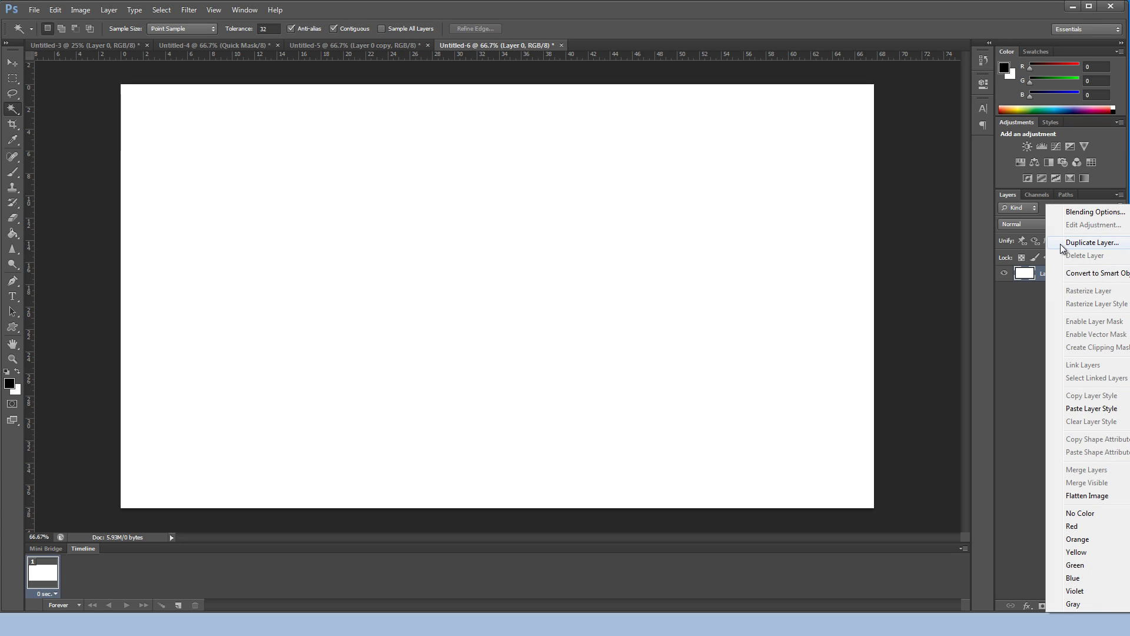
click(1060, 243)
click(683, 280)
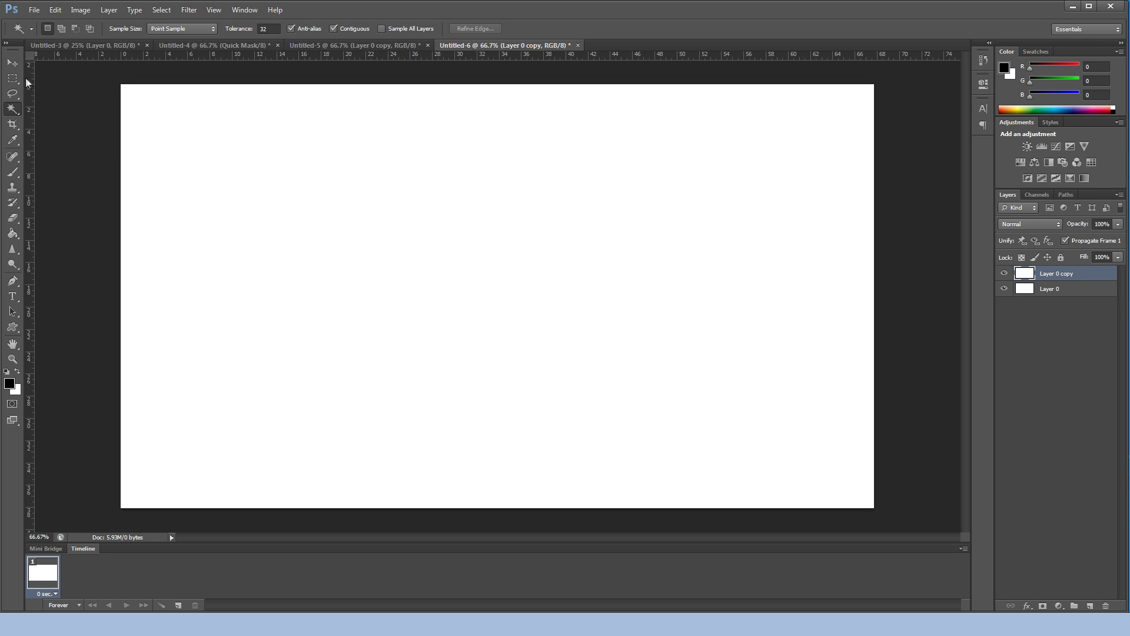
- Apply a dark grey #292929 Color Overlay to Layer 0 copy
right_click(1067, 276)
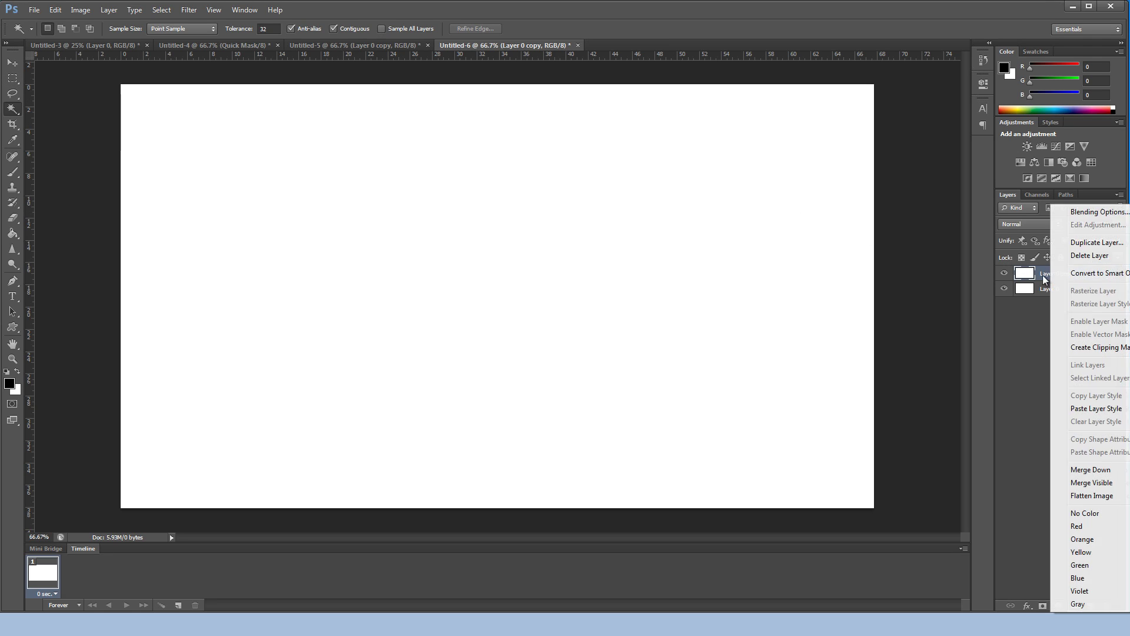
click(1072, 211)
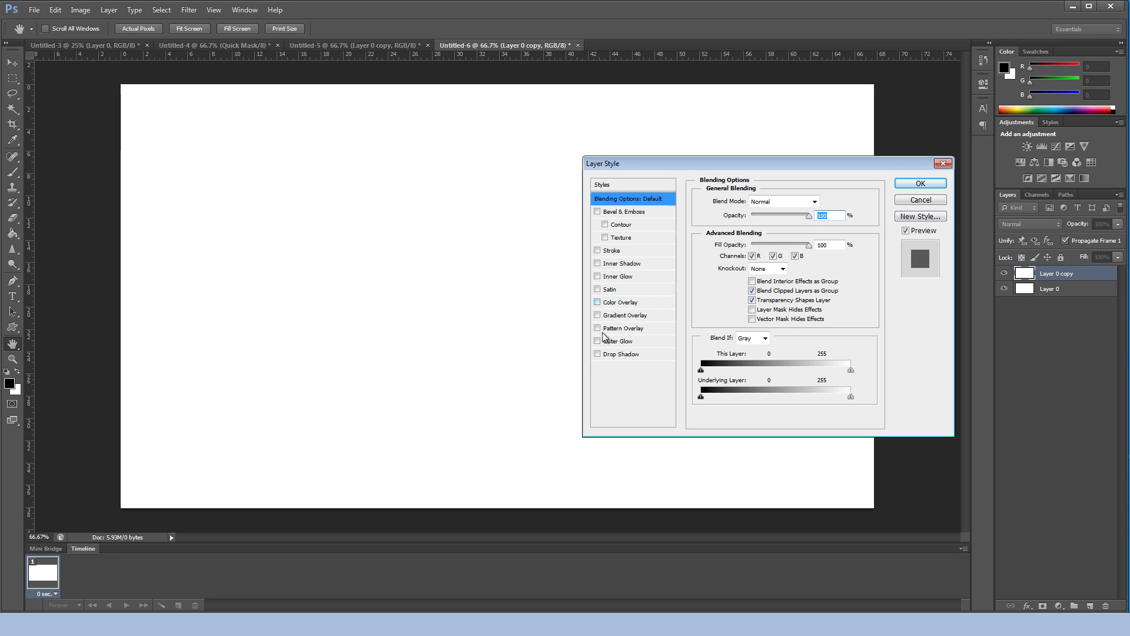
click(615, 304)
click(825, 202)
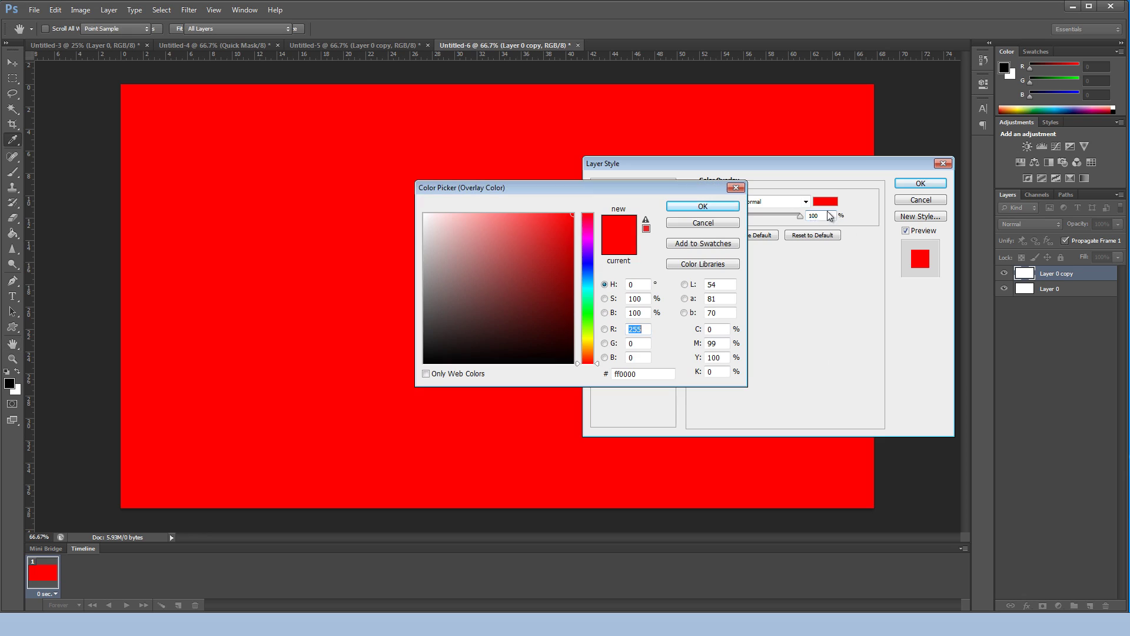
mouse_move(499, 283)
mouse_down()
mouse_move(399, 335)
mouse_move(504, 310)
mouse_move(424, 339)
mouse_up()
click(672, 207)
click(913, 183)
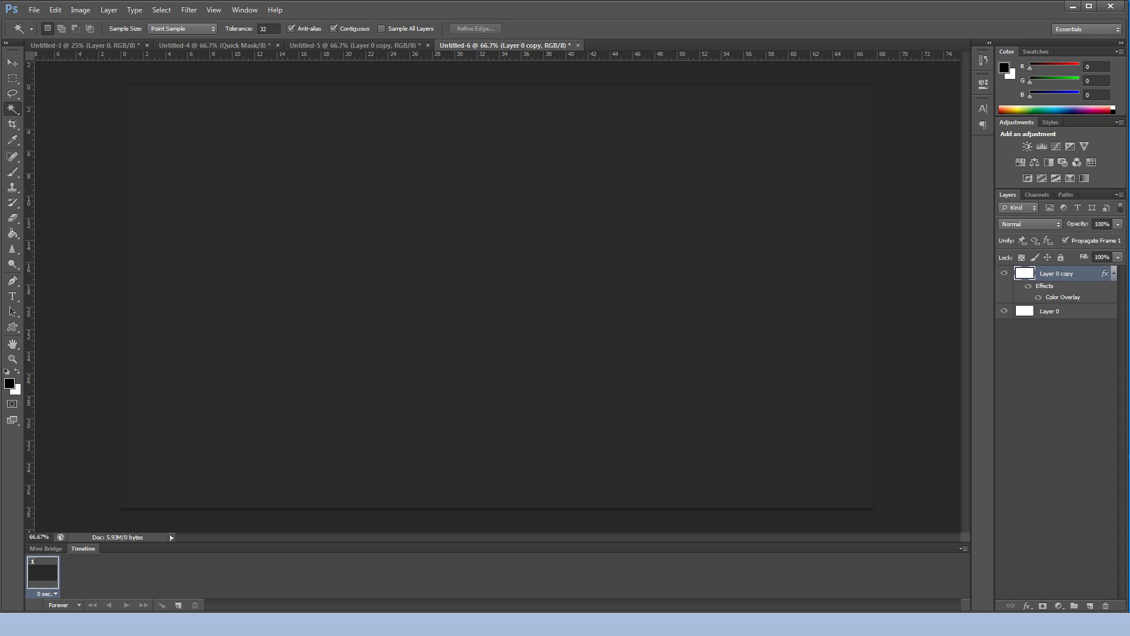
- Select a rectangle in the upper-left area of the canvas with the Rectangular Marquee and copy it to a new layer
click(14, 80)
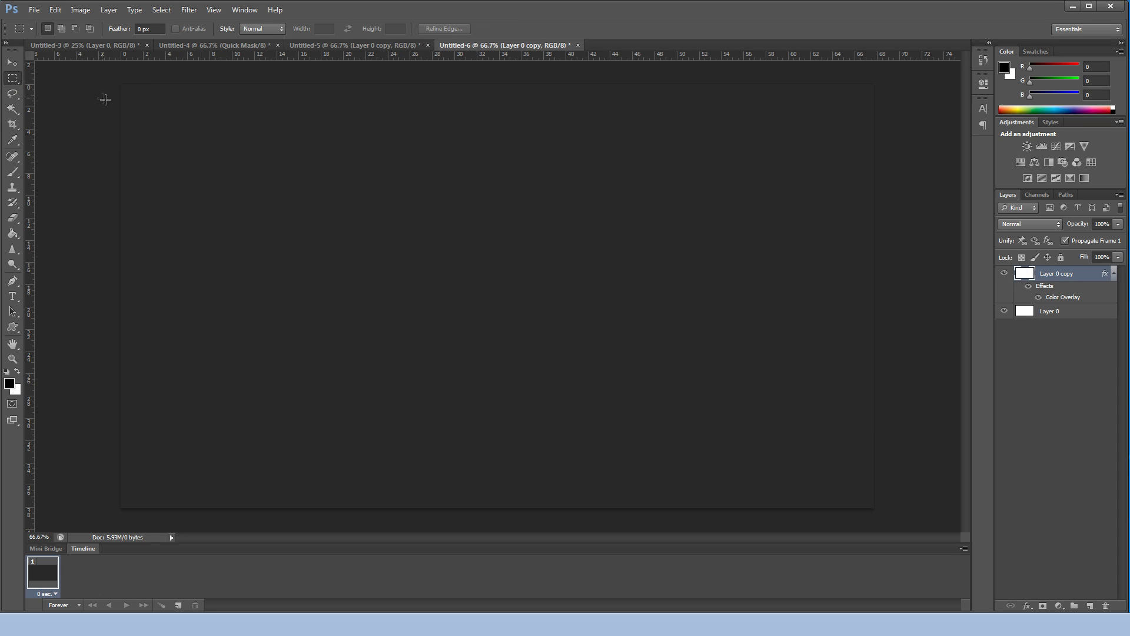
right_click(14, 83)
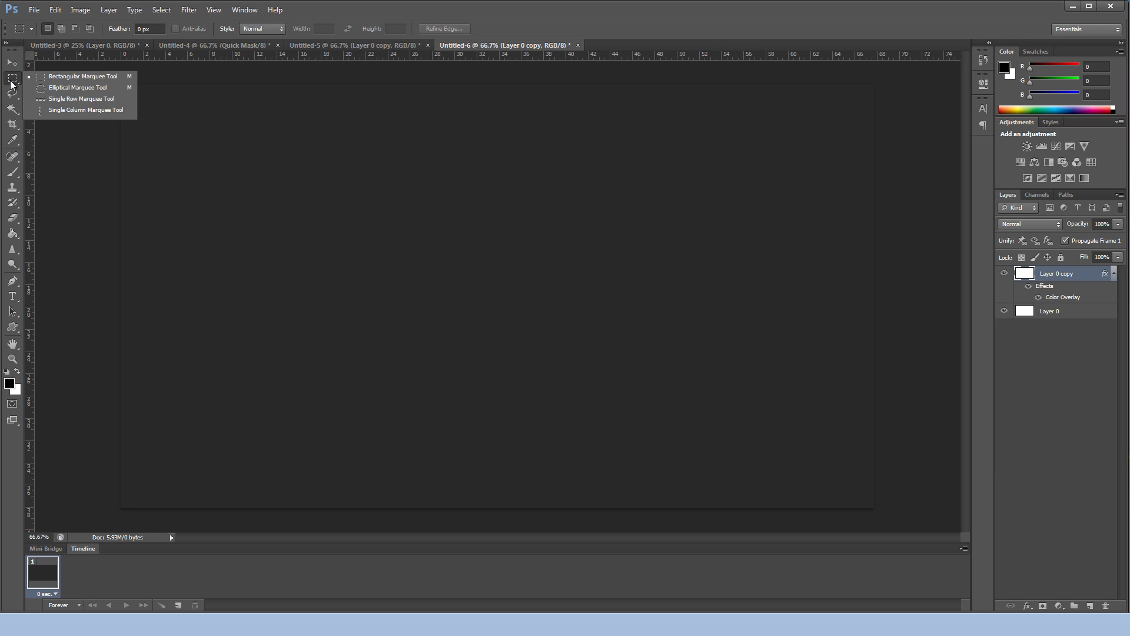
click(113, 79)
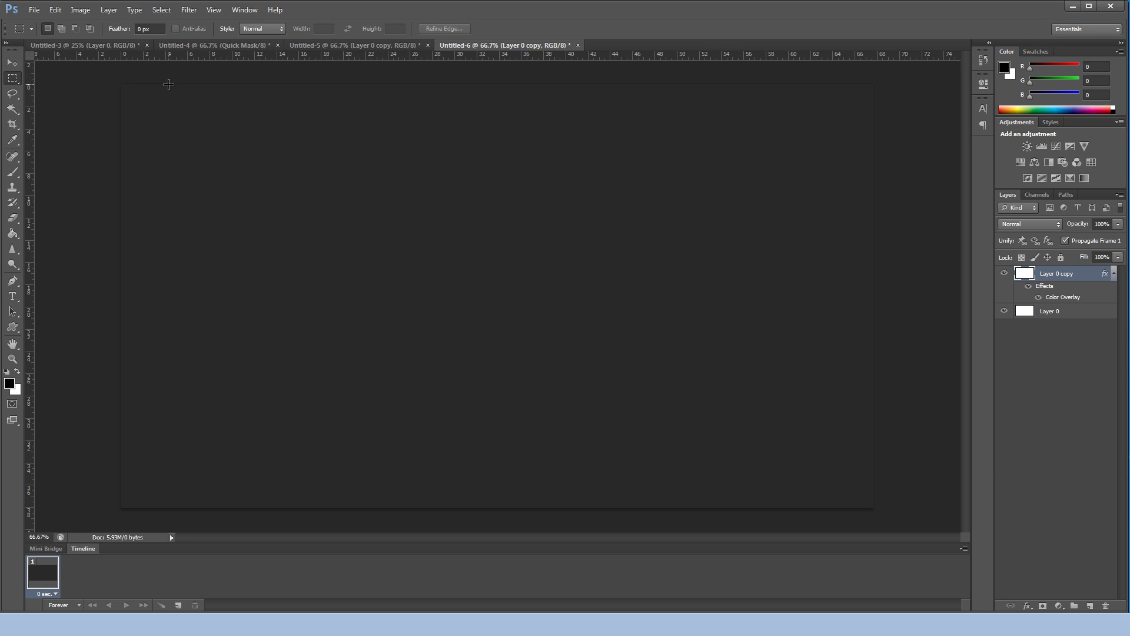
drag(206, 126, 401, 246)
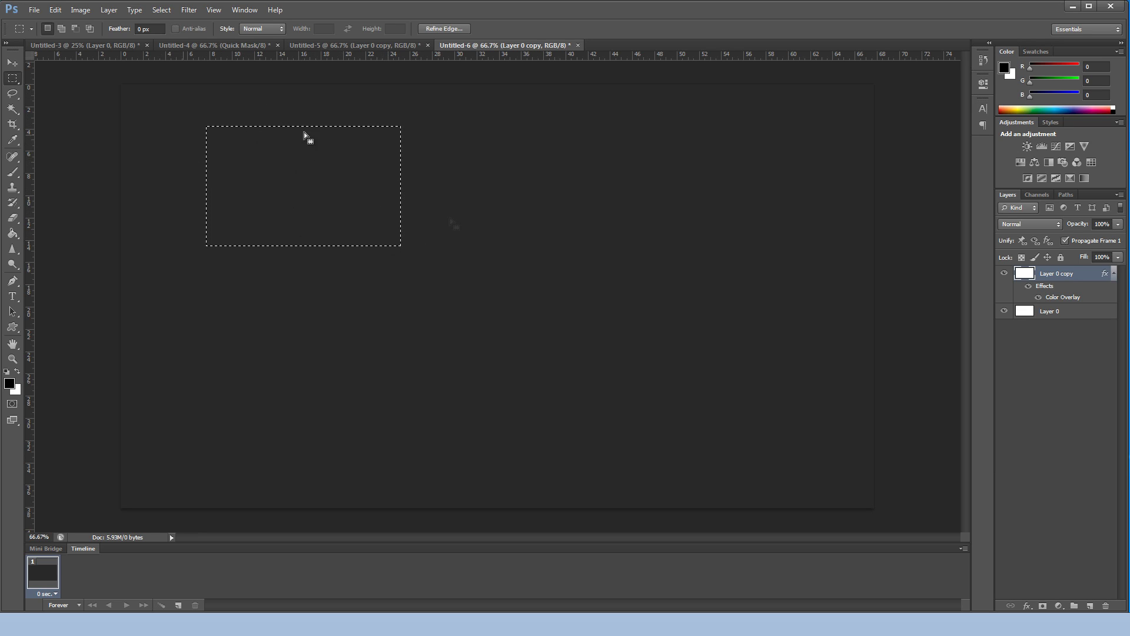
right_click(320, 172)
click(359, 263)
click(12, 62)
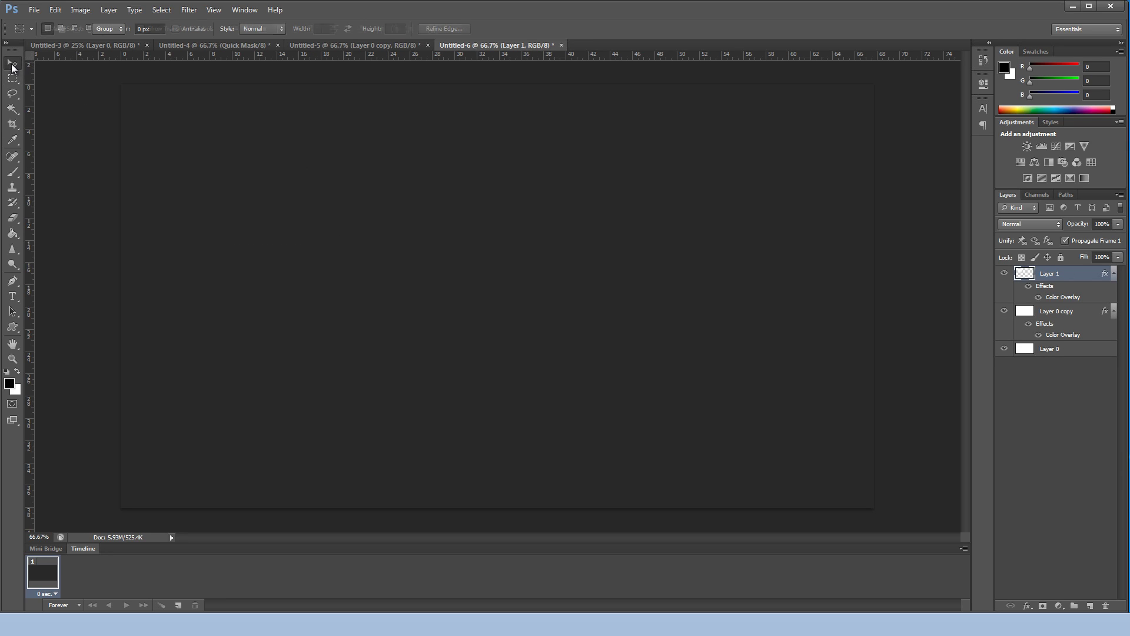
- Change the Color Overlay of Layer 1 to a fully saturated bright blue
right_click(1044, 277)
click(1093, 211)
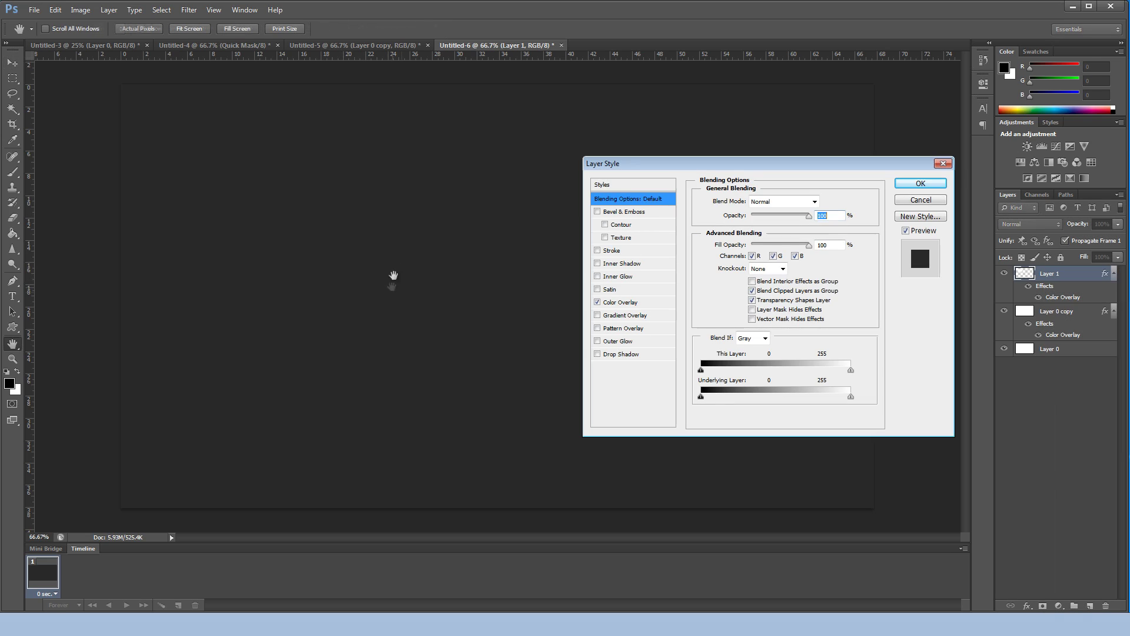
click(612, 292)
click(825, 202)
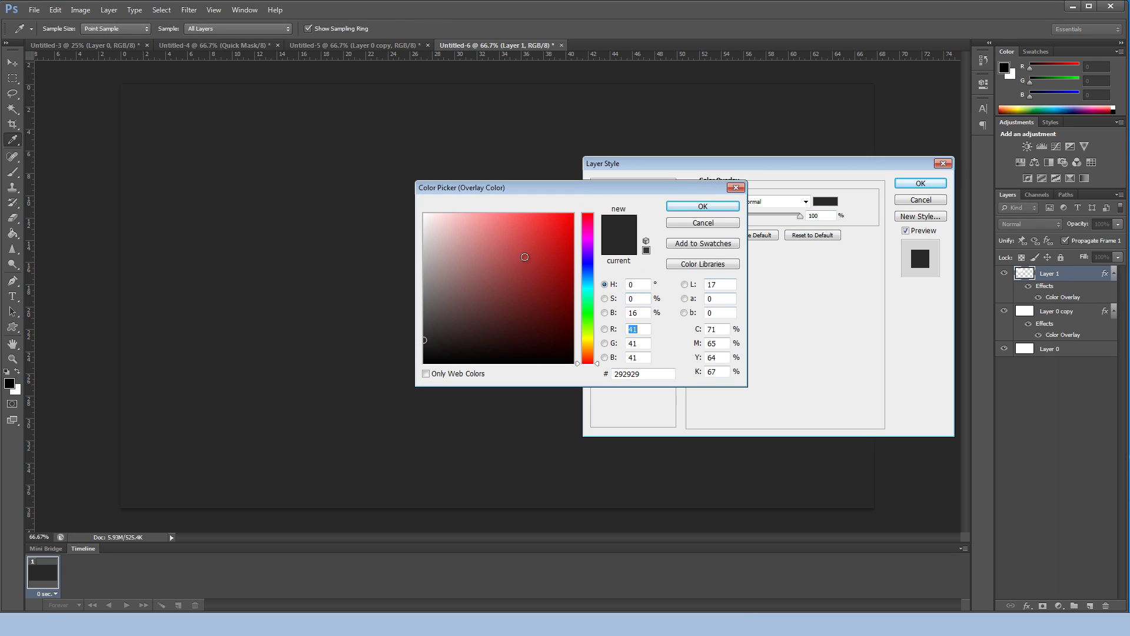
click(587, 277)
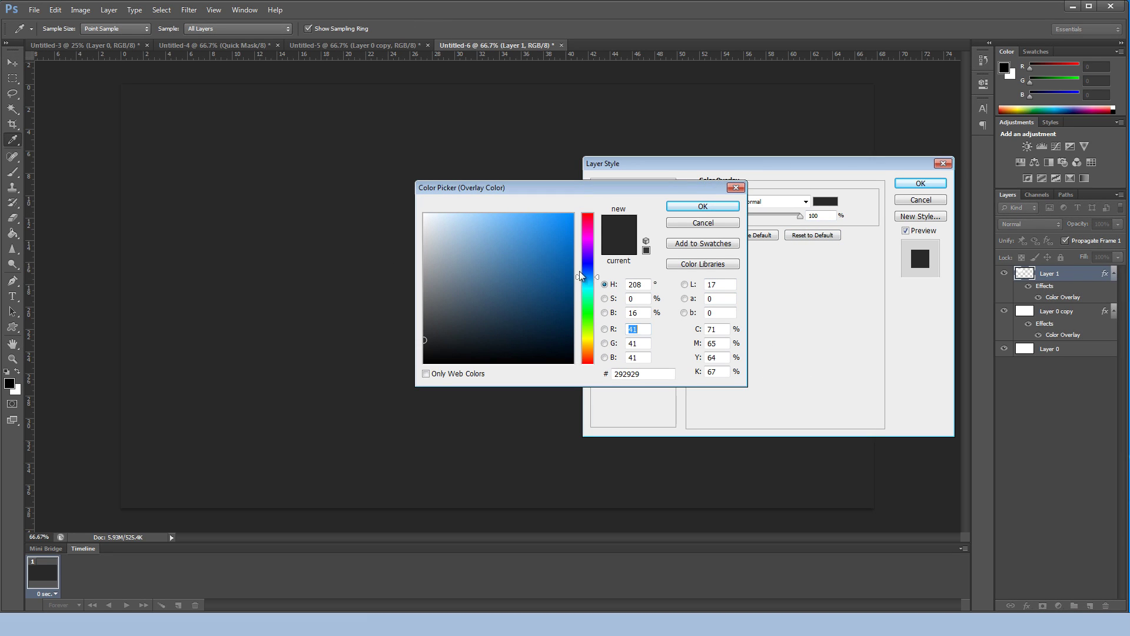
click(572, 215)
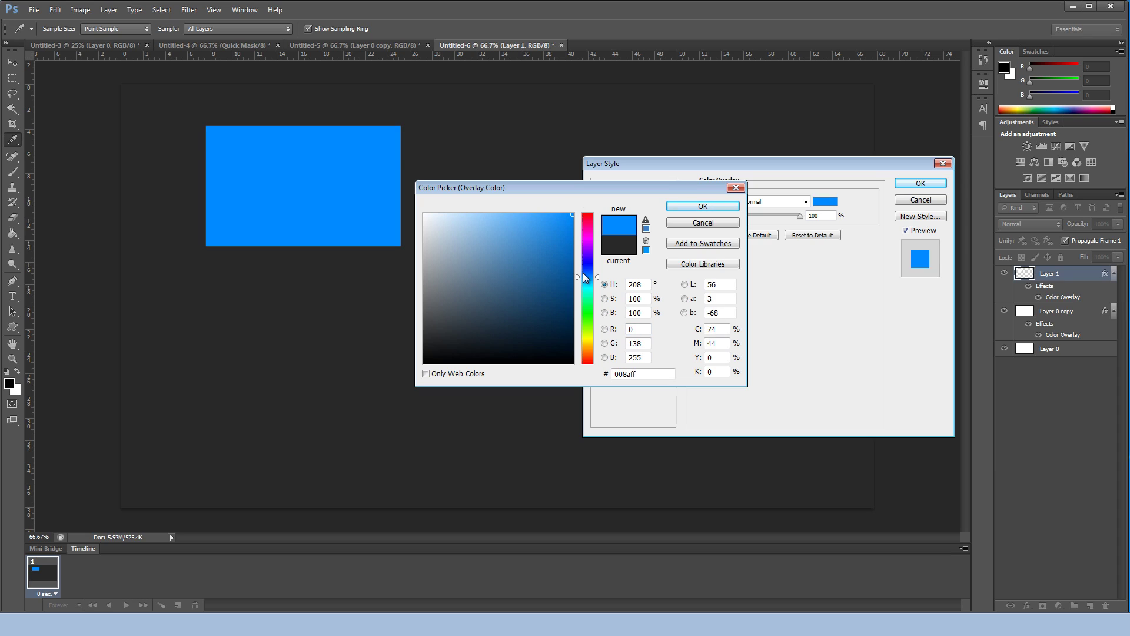
drag(584, 275, 587, 278)
drag(589, 281, 592, 280)
click(703, 206)
click(919, 184)
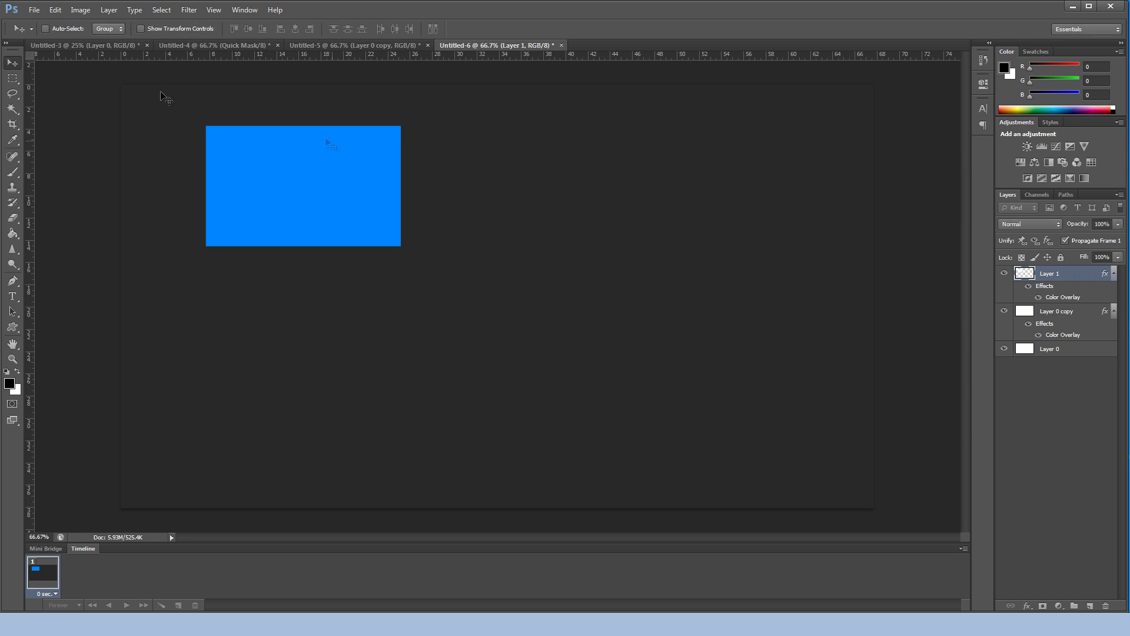
- Distort the blue rectangle by raising its lower-right corner, and move it into the canvas's upper-left corner, partly beyond the left edge
click(55, 10)
mouse_move(111, 242)
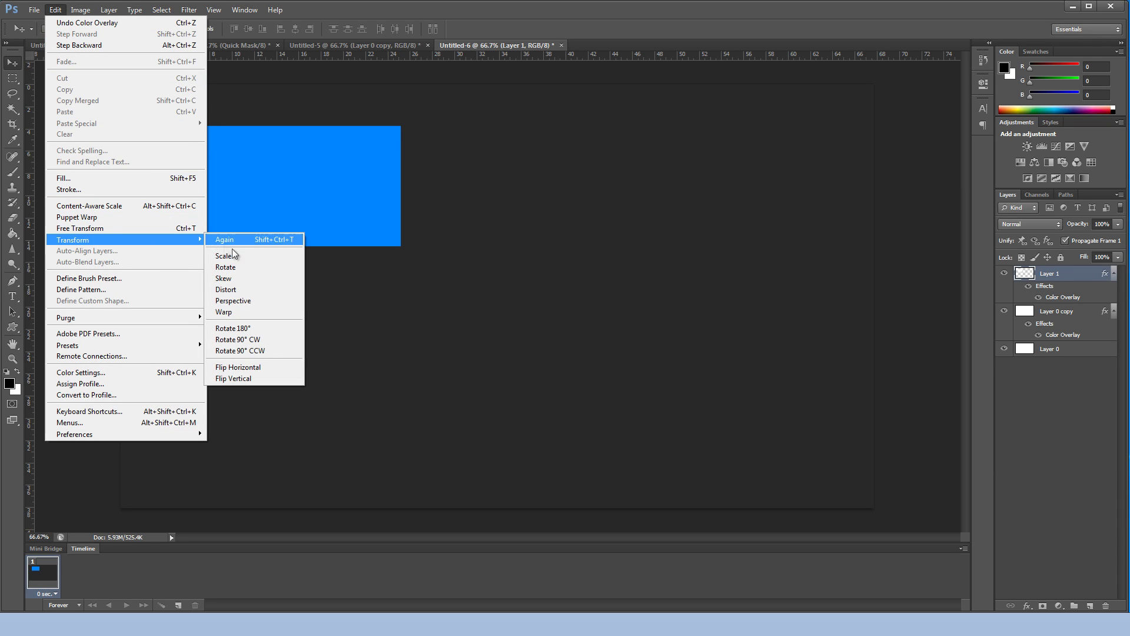
click(250, 280)
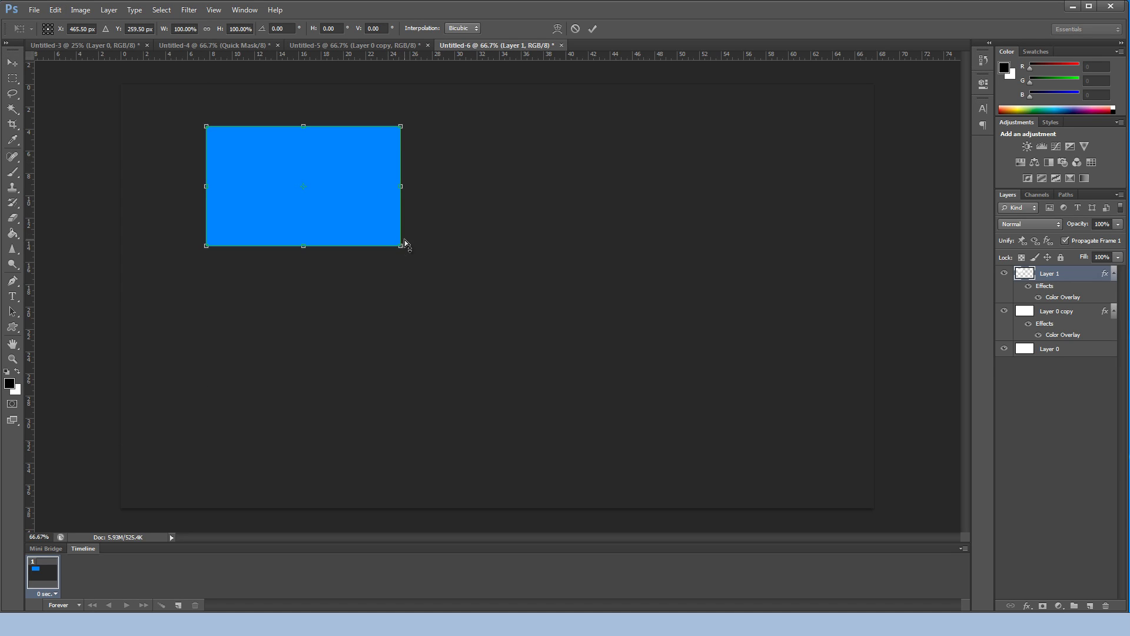
drag(402, 248, 401, 175)
key(Return)
drag(309, 180, 224, 139)
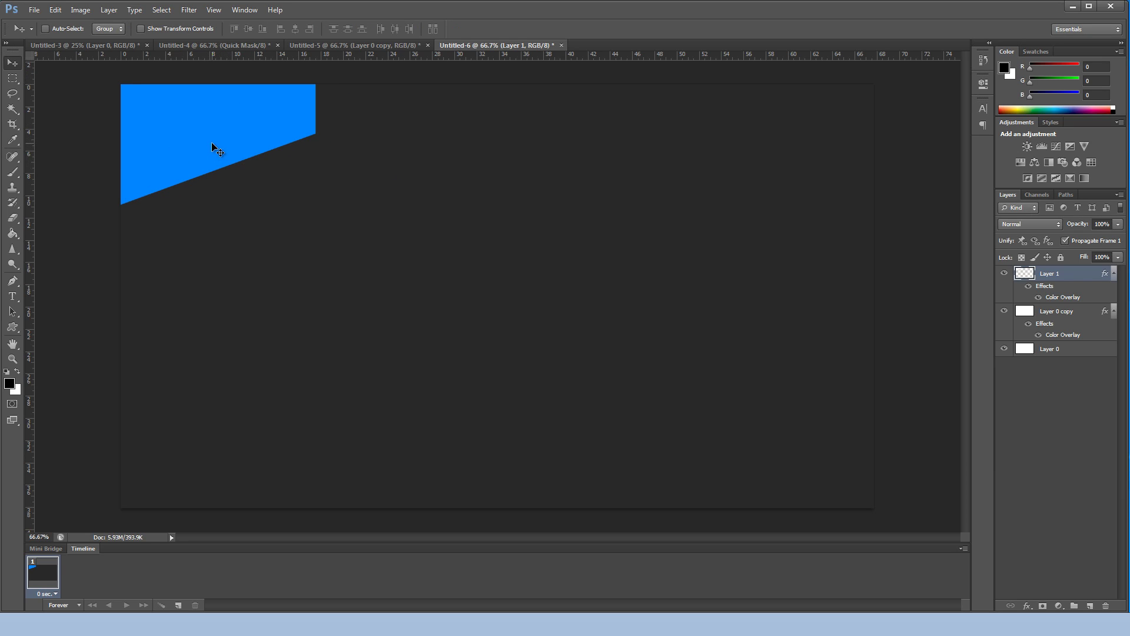
drag(344, 178, 291, 169)
- Enlarge the blue corner shape with Free Transform, stretching its bottom edge downward and its right edge outward
key(ctrl+t)
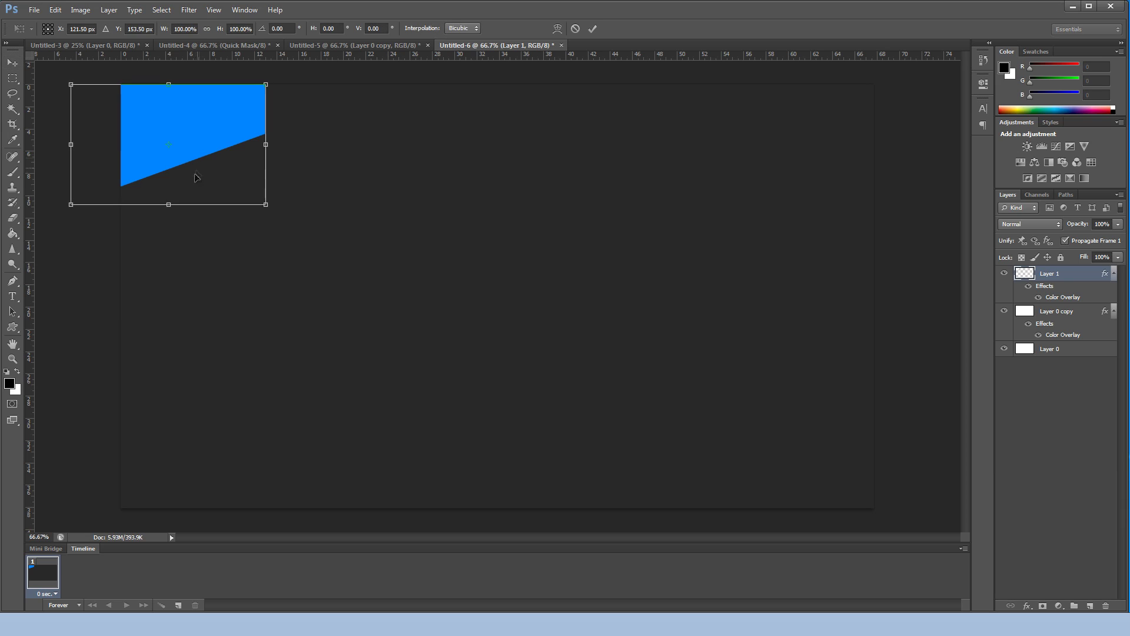
drag(170, 209, 170, 222)
key(Return)
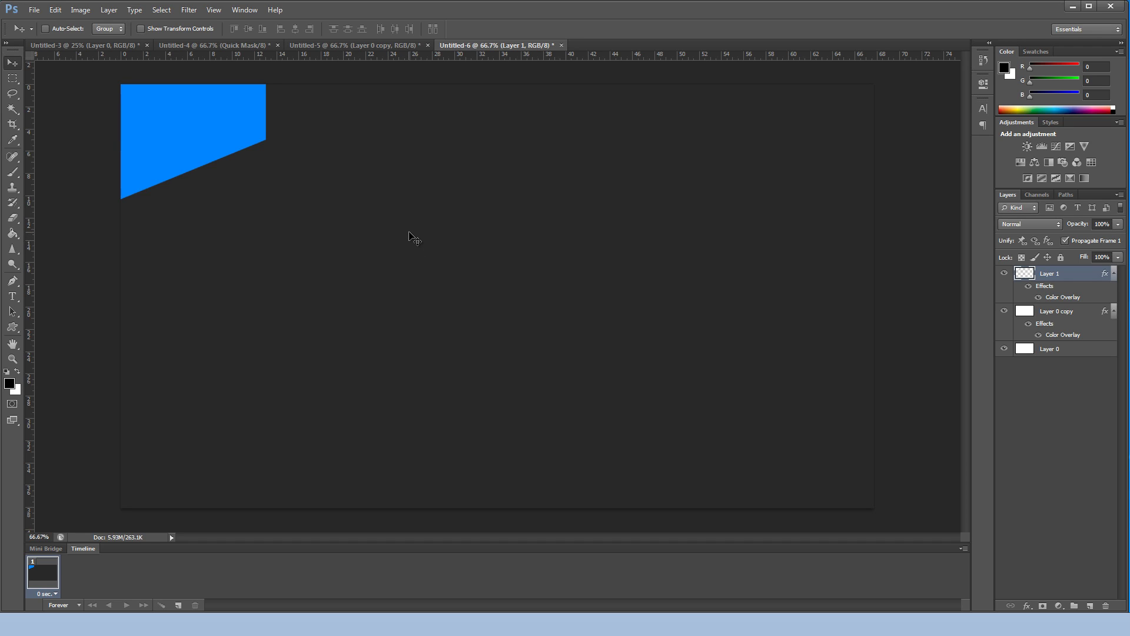
key(ctrl+t)
drag(266, 151, 285, 151)
key(Return)
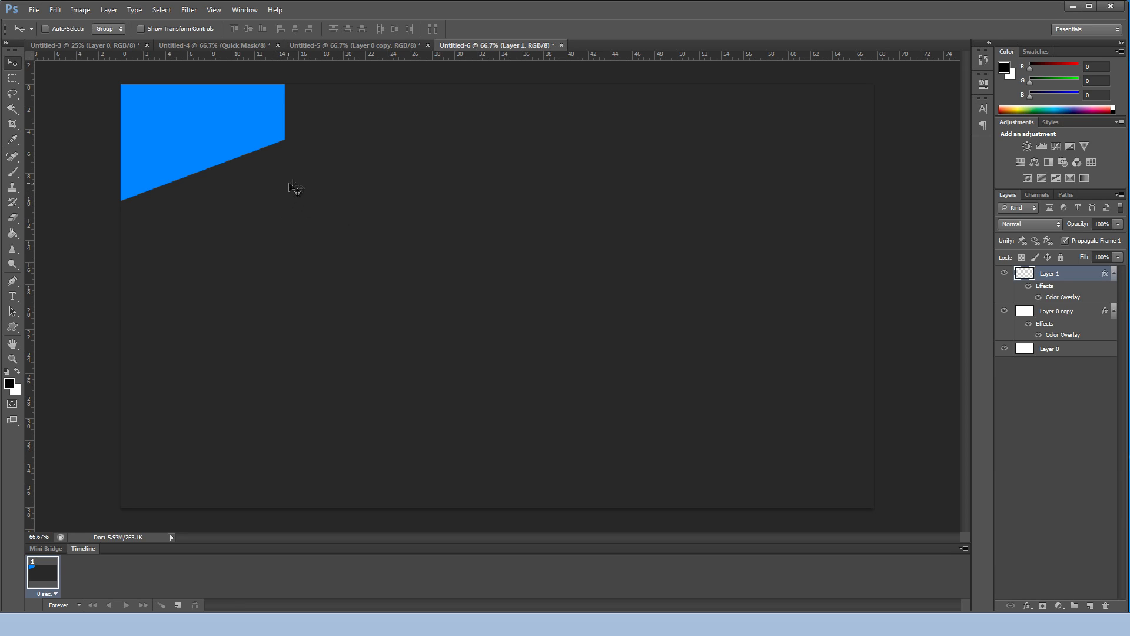
key(ctrl+t)
drag(285, 152, 291, 151)
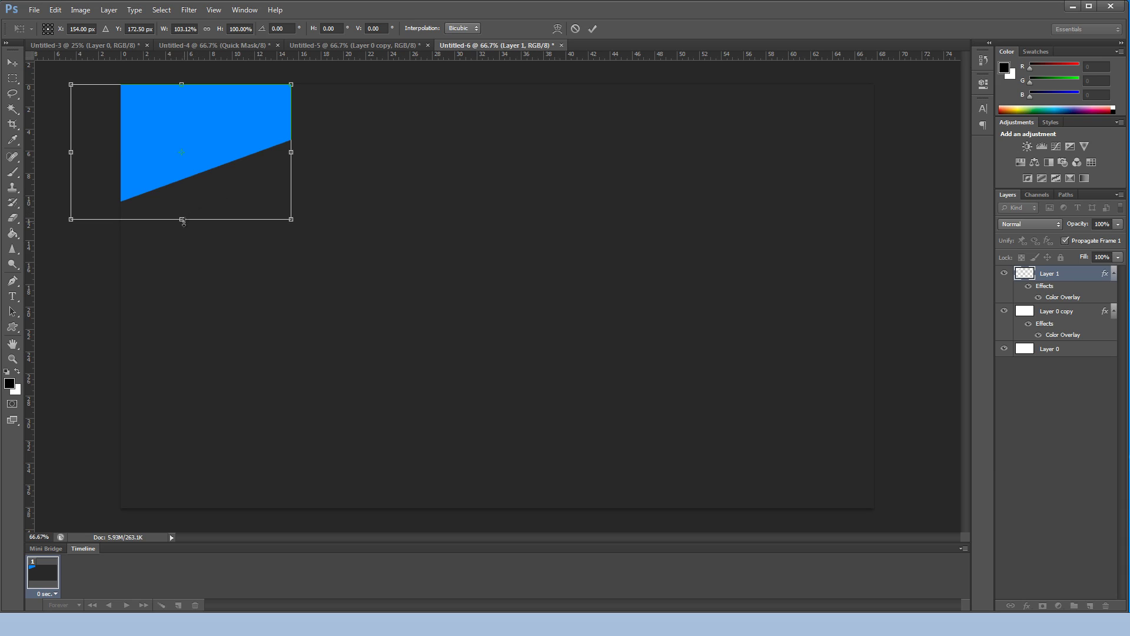
drag(184, 225, 184, 229)
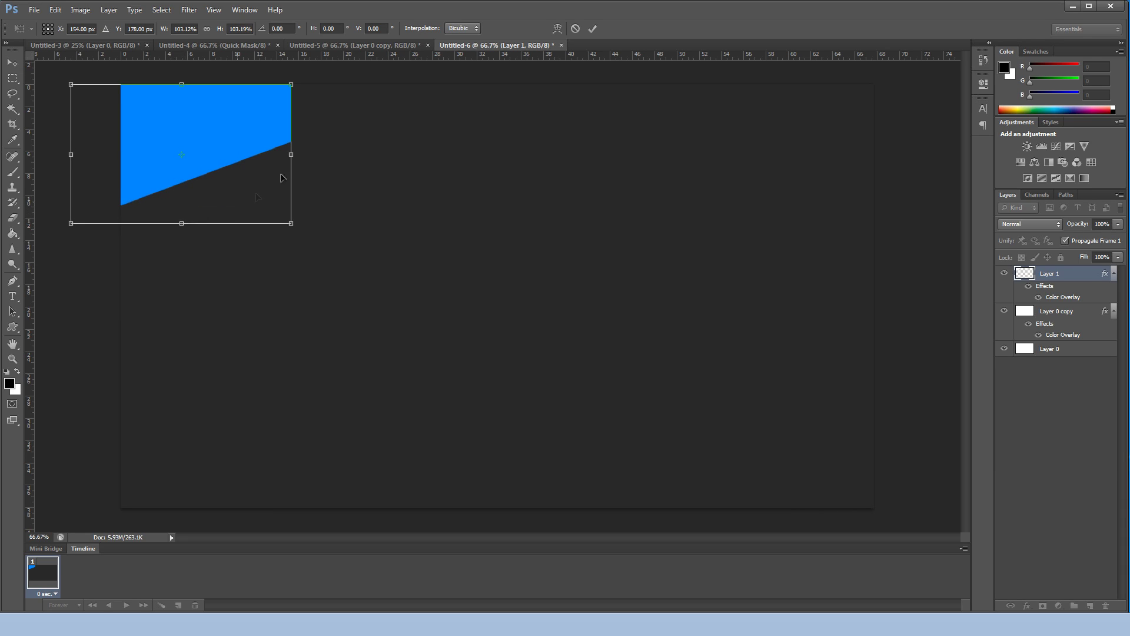
drag(293, 157, 295, 154)
key(Return)
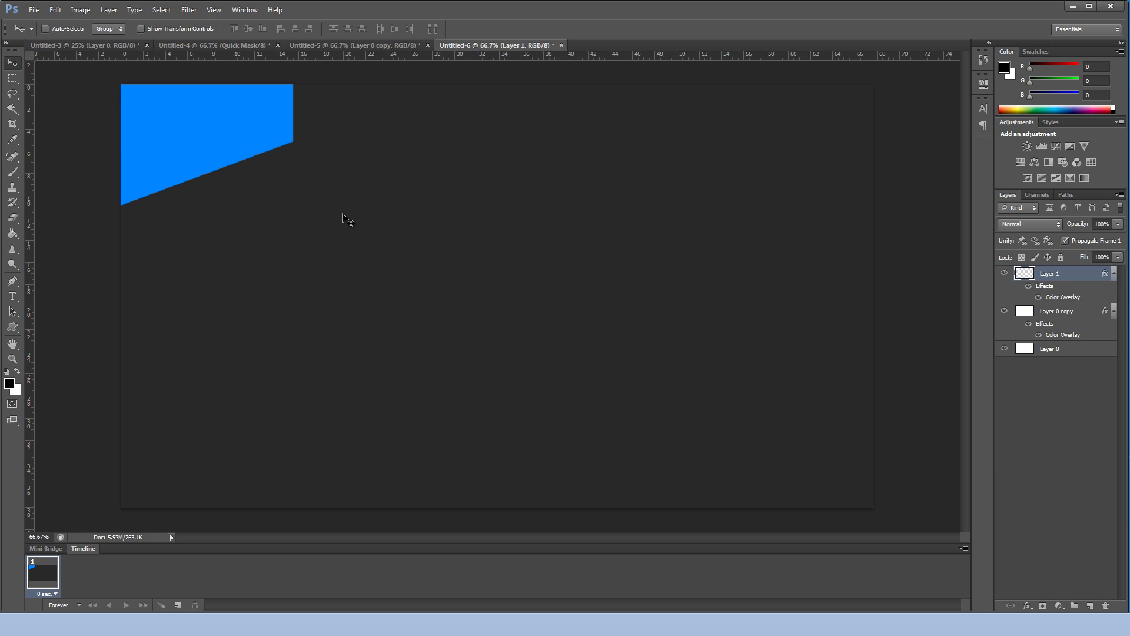
- Start a centre-aligned 120 pt Myriad Pro text layer below the blue shape
click(13, 296)
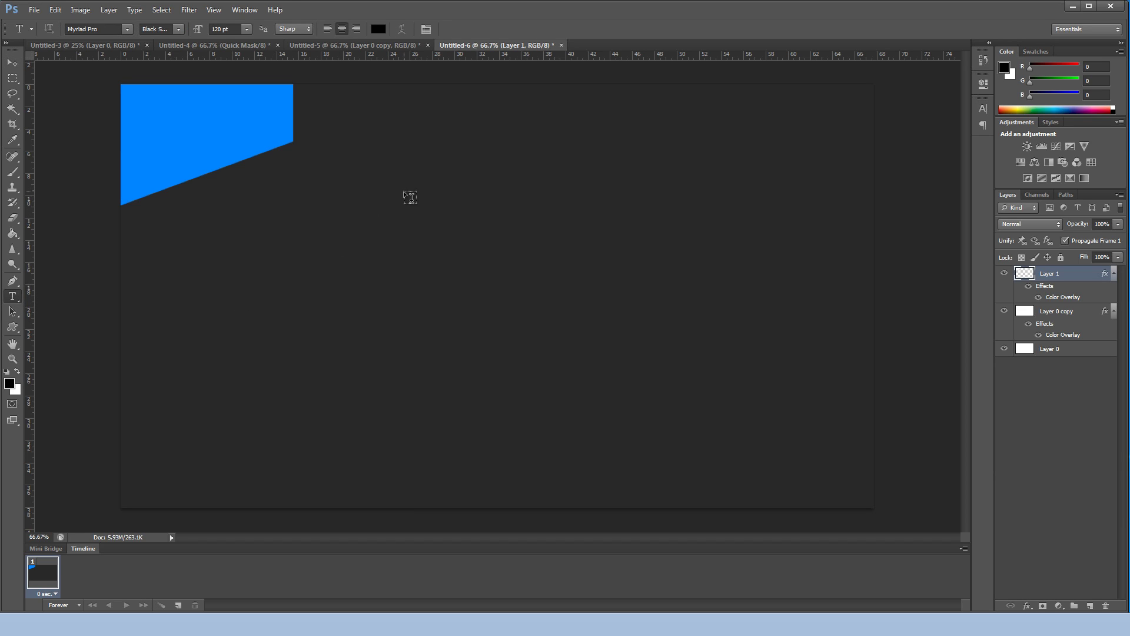
click(357, 288)
text(Thanks For)
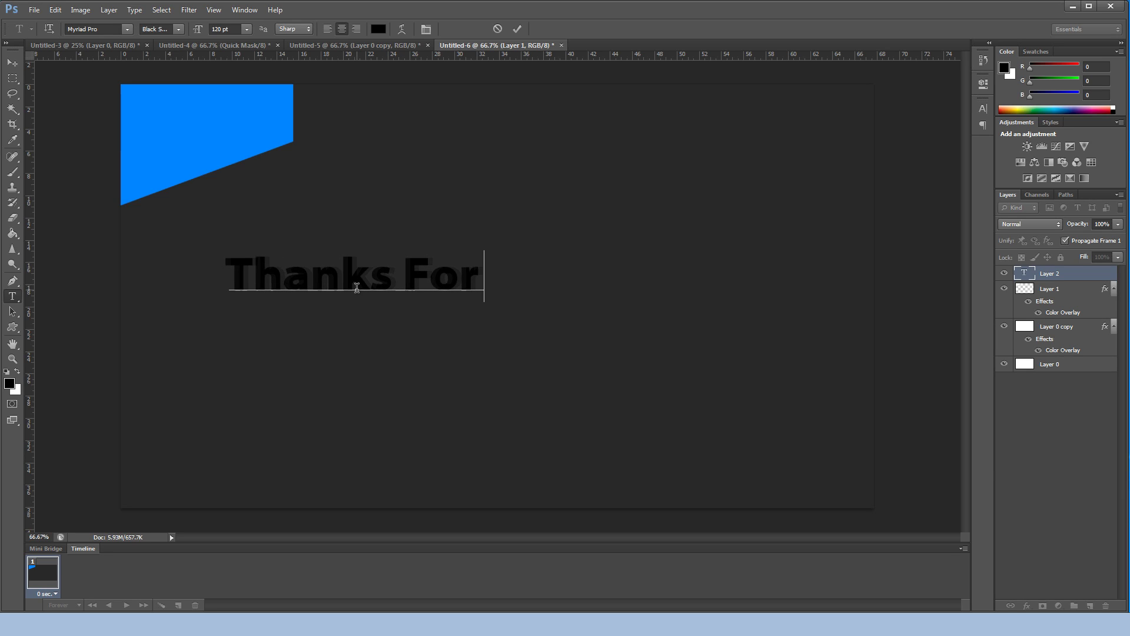
key(Left)
key(Left)
key(Left)
key(Left)
key(Left)
key(ctrl+a)
key(BackSpace)
- Enter "THANKS FOR WATCHING" on two lines, breaking before WATCHING, and shift the text toward the canvas centre
text(THANKS FOR WATCHING)
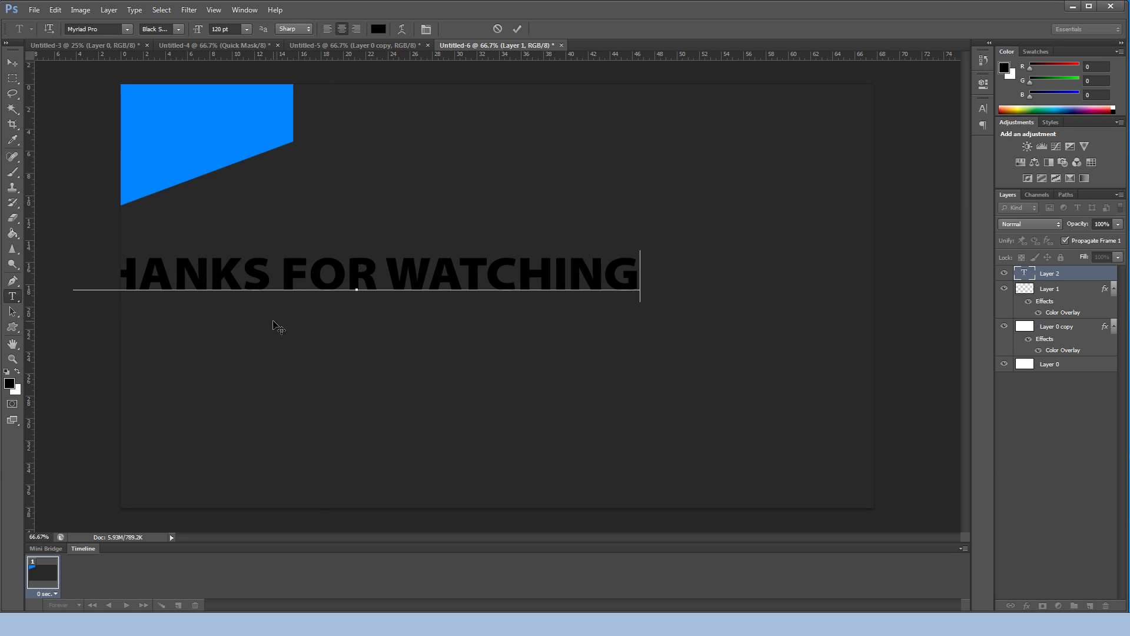
drag(278, 328, 365, 326)
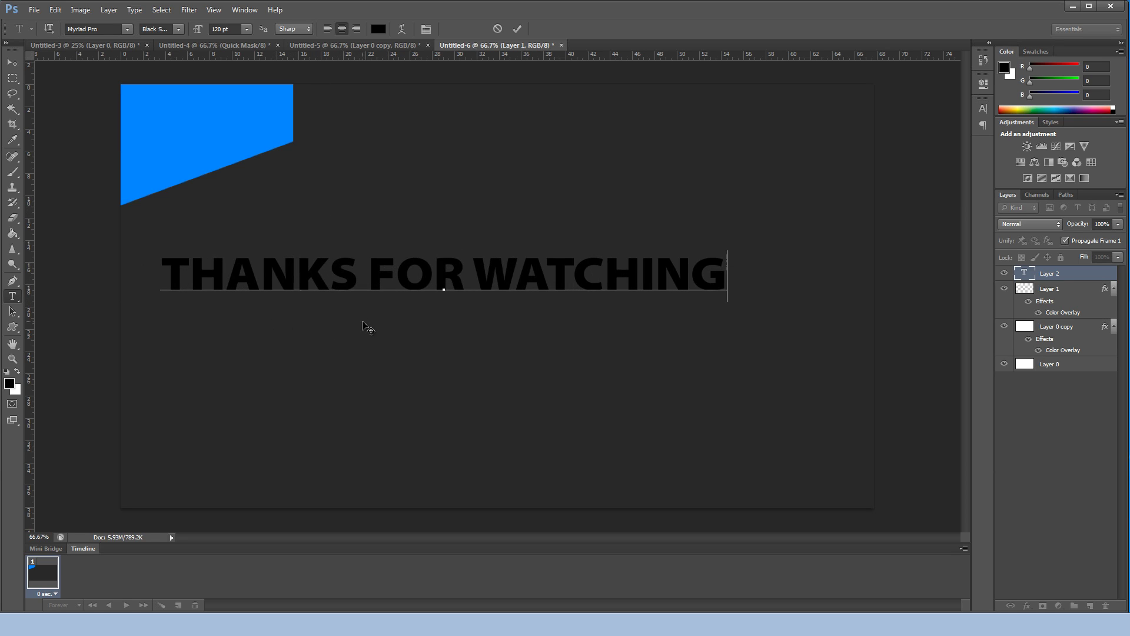
click(474, 278)
key(Return)
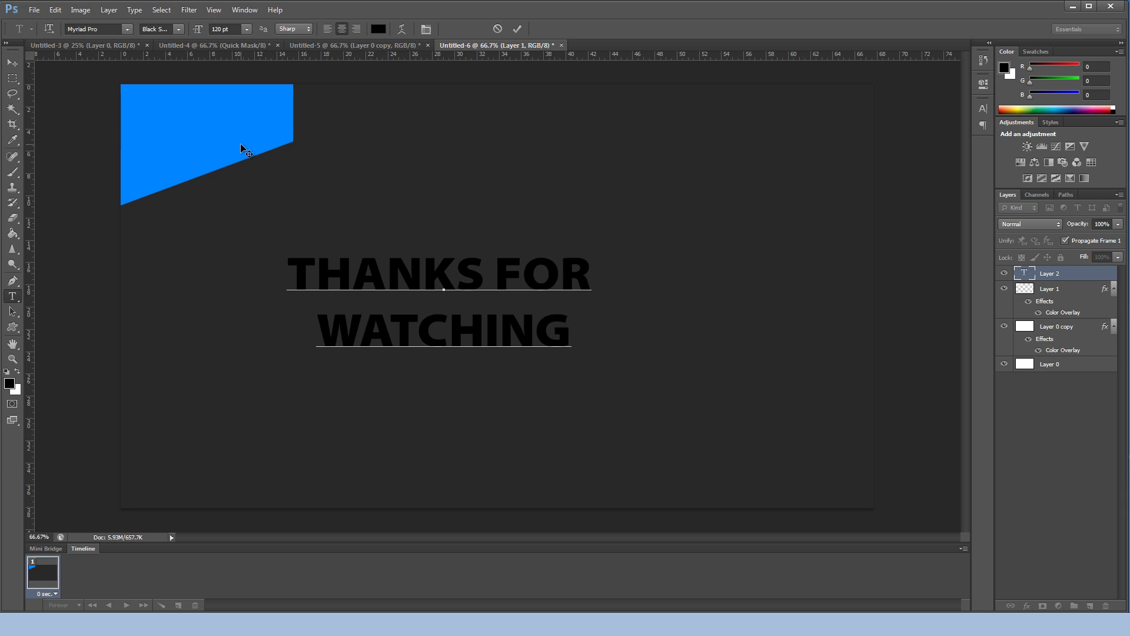
- Commit the THANKS FOR WATCHING text and open the font family choices for it
click(13, 64)
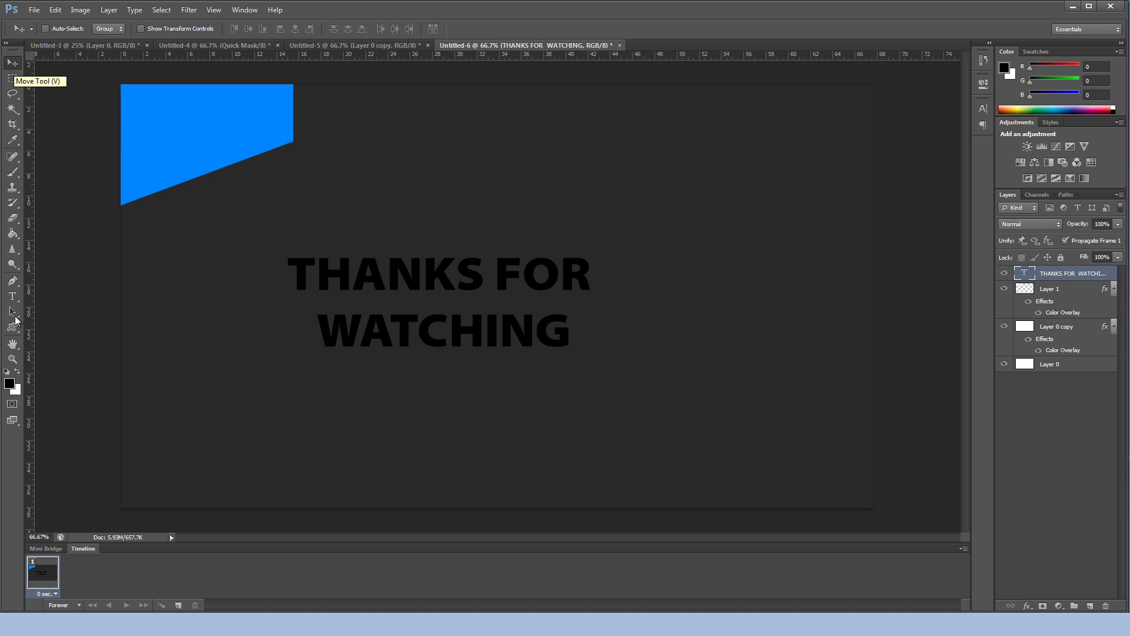
click(12, 296)
click(128, 32)
click(128, 31)
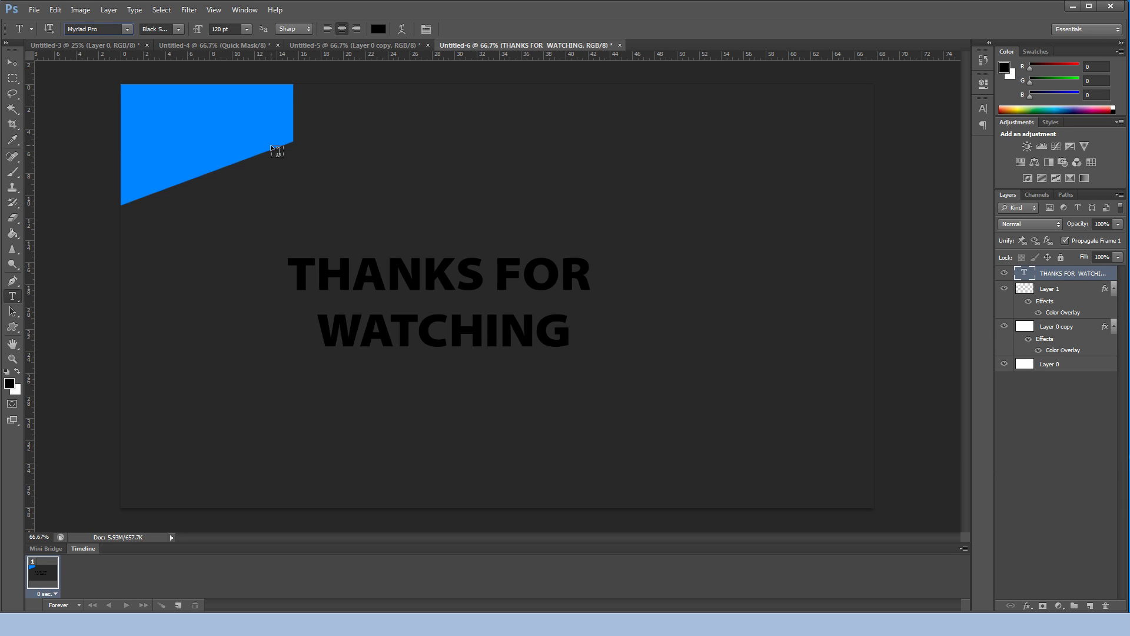
- Browse to the Fonts folder inside Windows on Local Disk (C:) in the file explorer, and close the window
key(super+e)
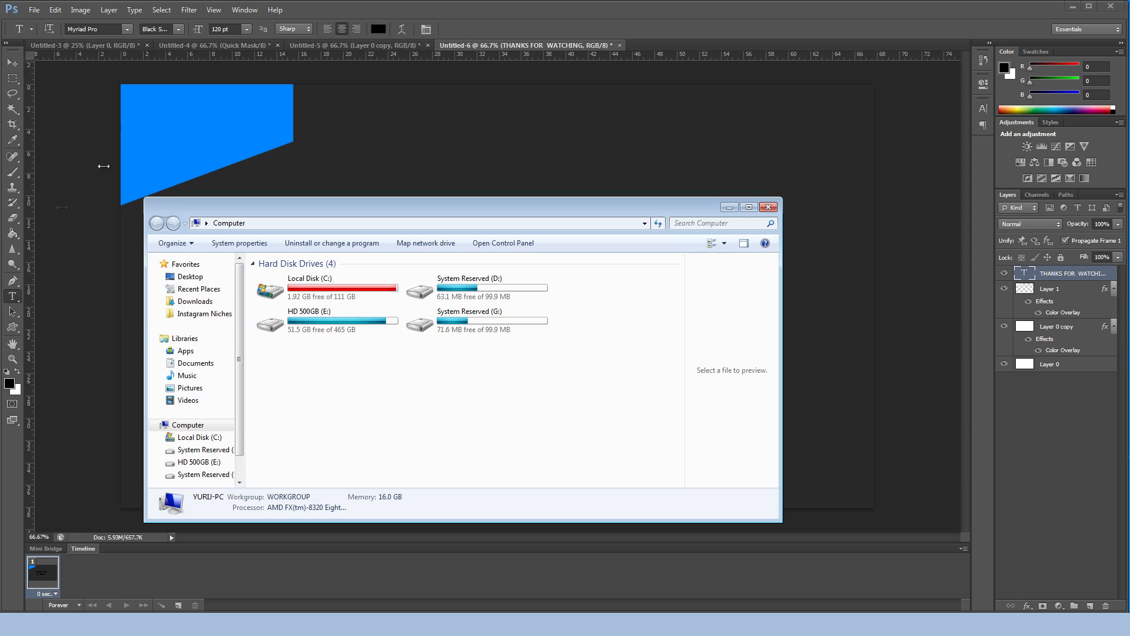
double_click(339, 293)
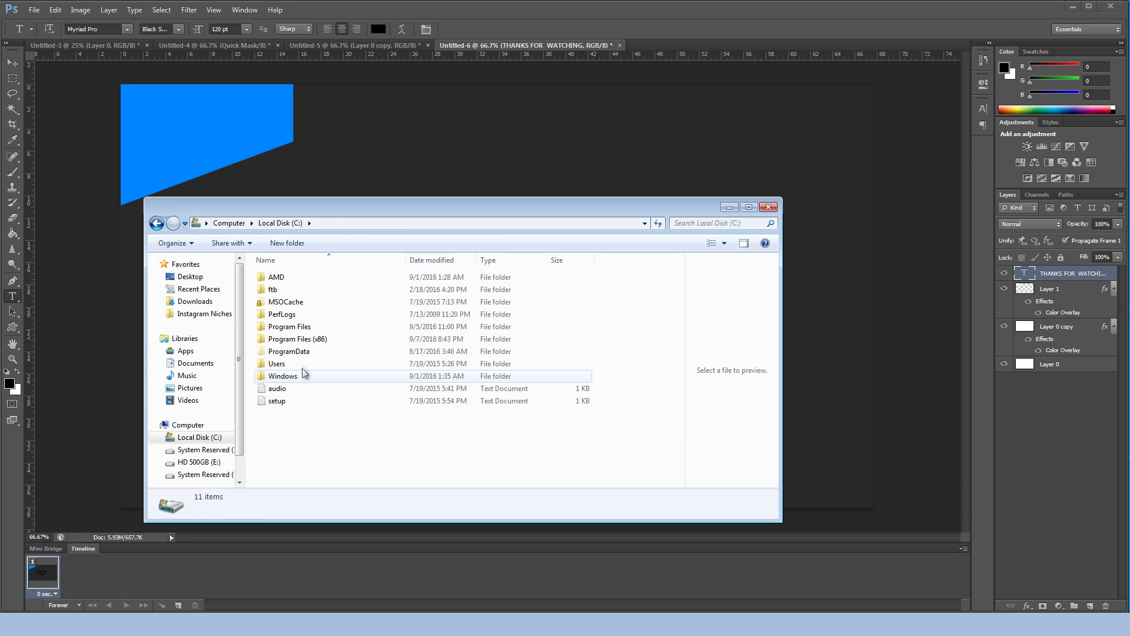
double_click(304, 376)
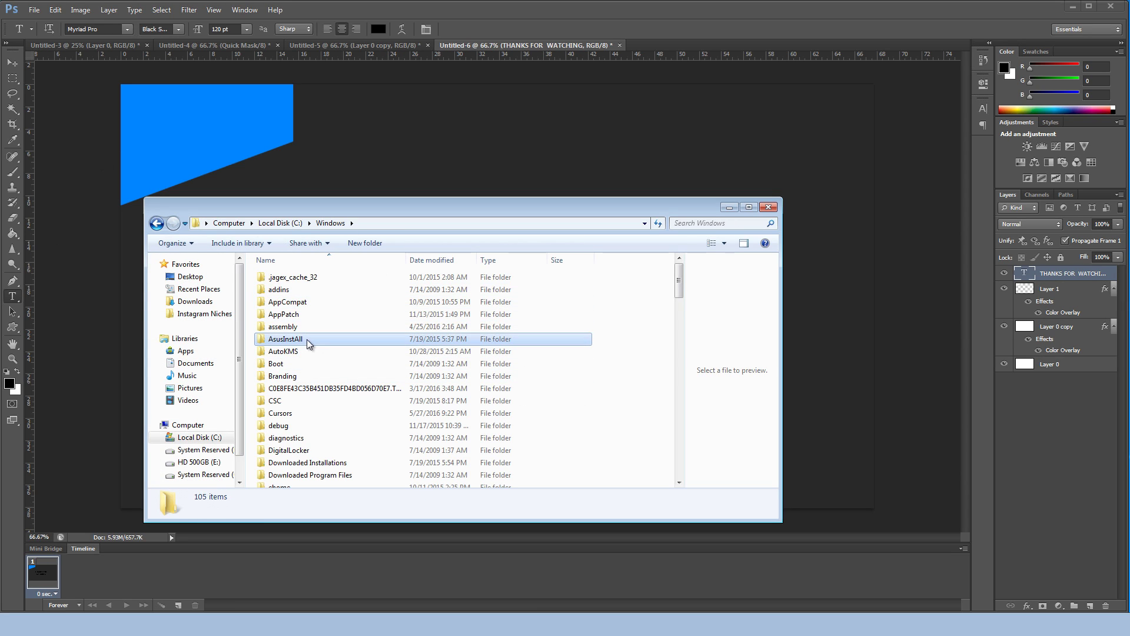
scroll(309, 345, down, 7)
double_click(293, 279)
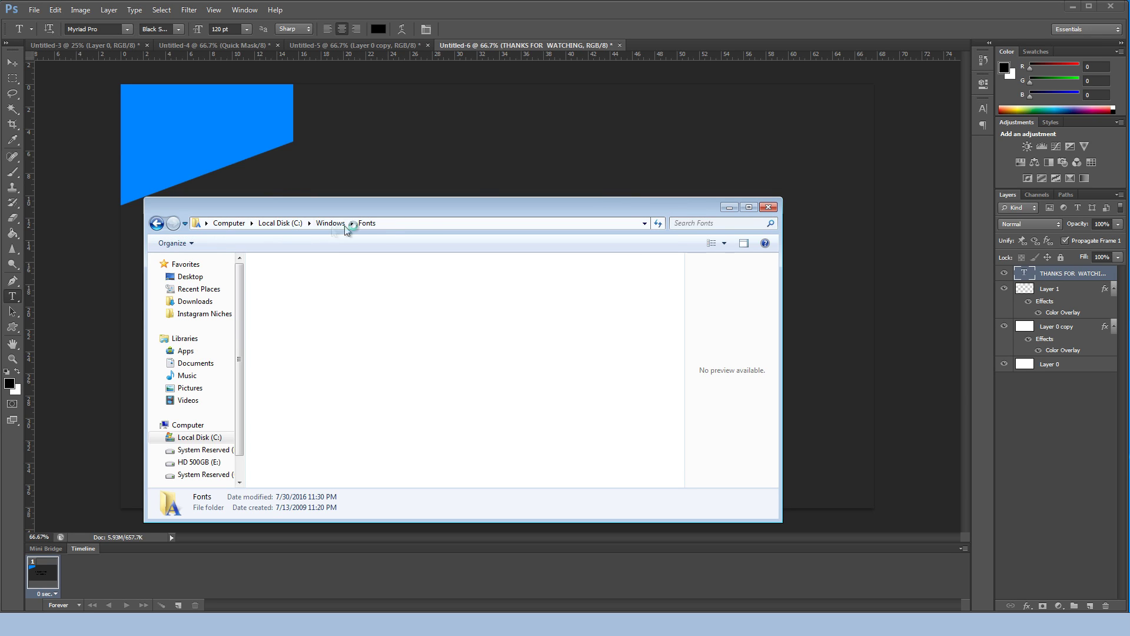
click(768, 207)
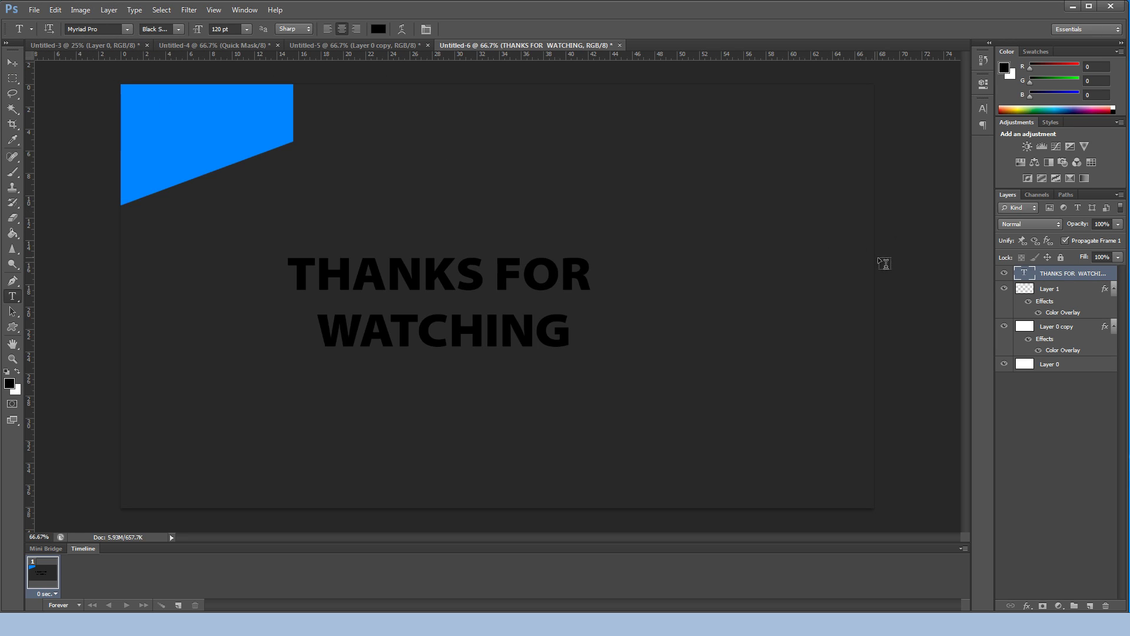
- Apply a white Color Overlay with Normal blend mode and 100% opacity to the title text layer
right_click(1052, 269)
click(1060, 179)
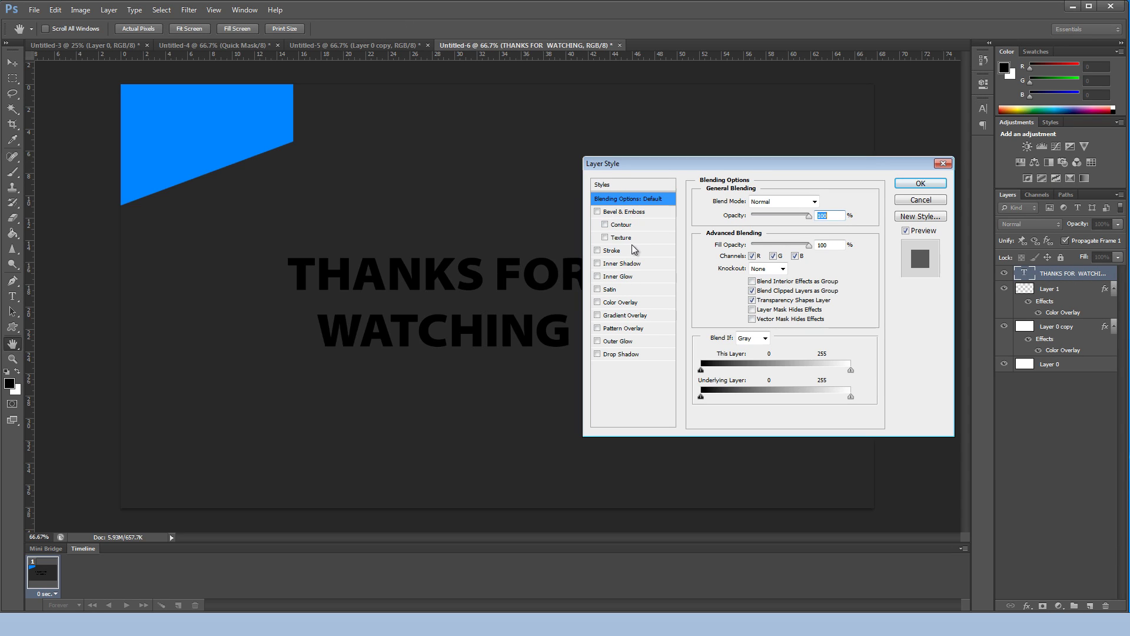
drag(726, 171, 586, 192)
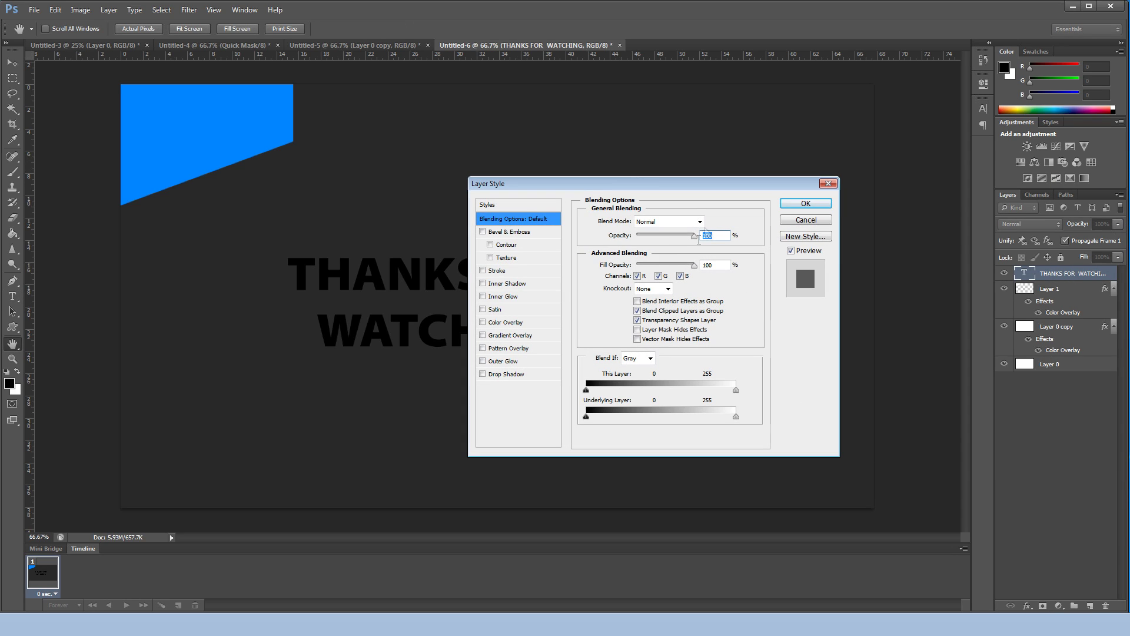
click(501, 322)
click(710, 221)
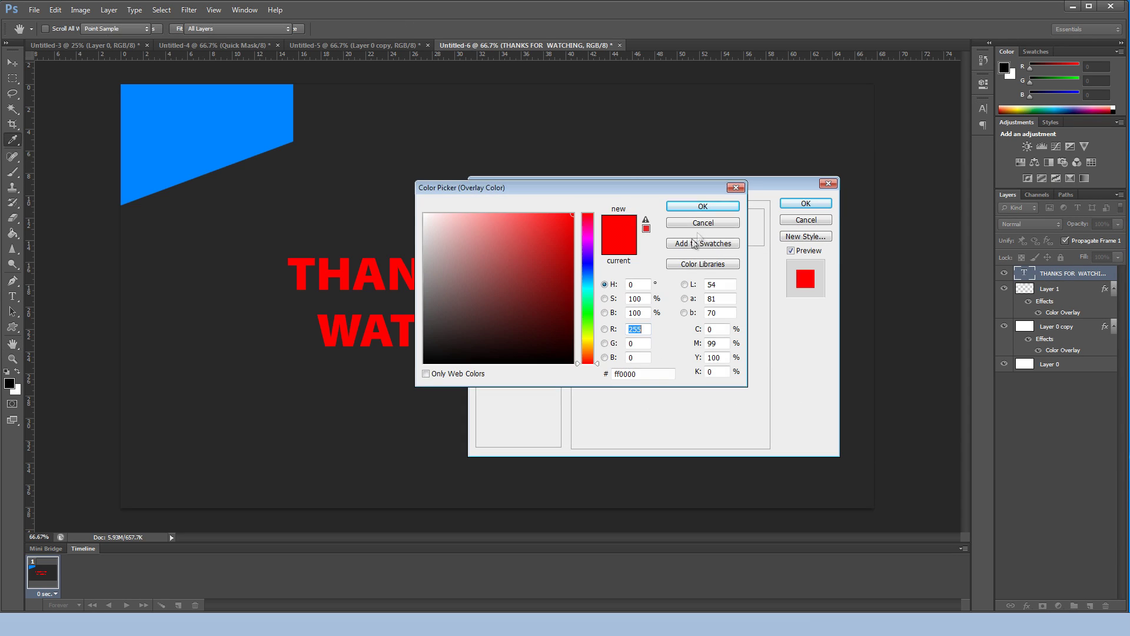
drag(486, 253, 318, 139)
click(673, 206)
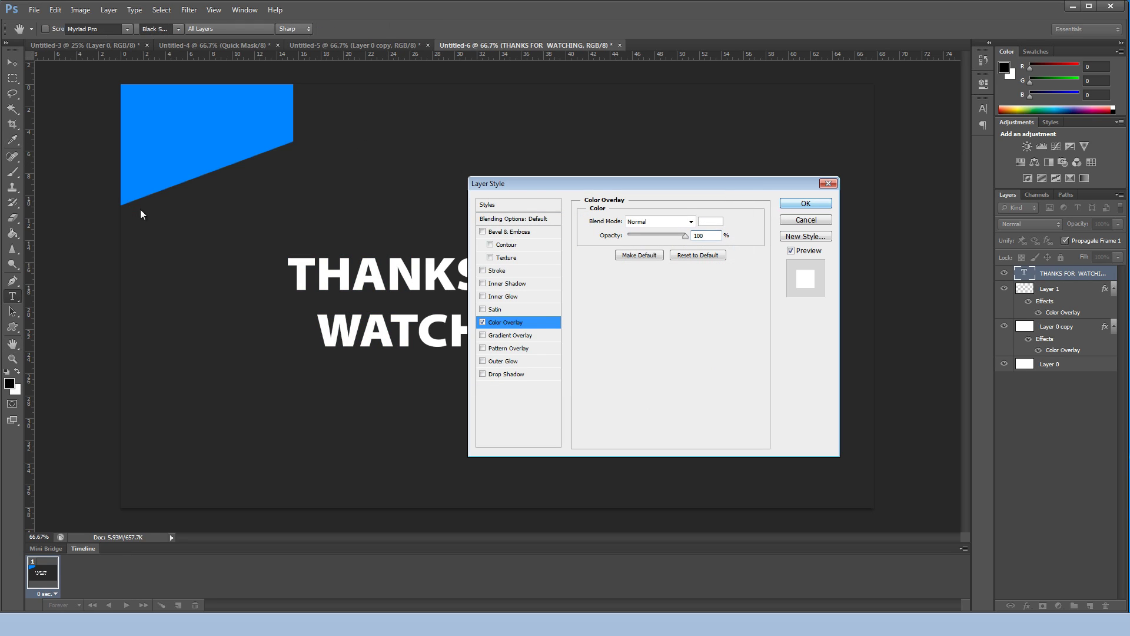
key(Return)
- Set the title's font size to 48 pt and move the text onto the blue corner shape
click(247, 29)
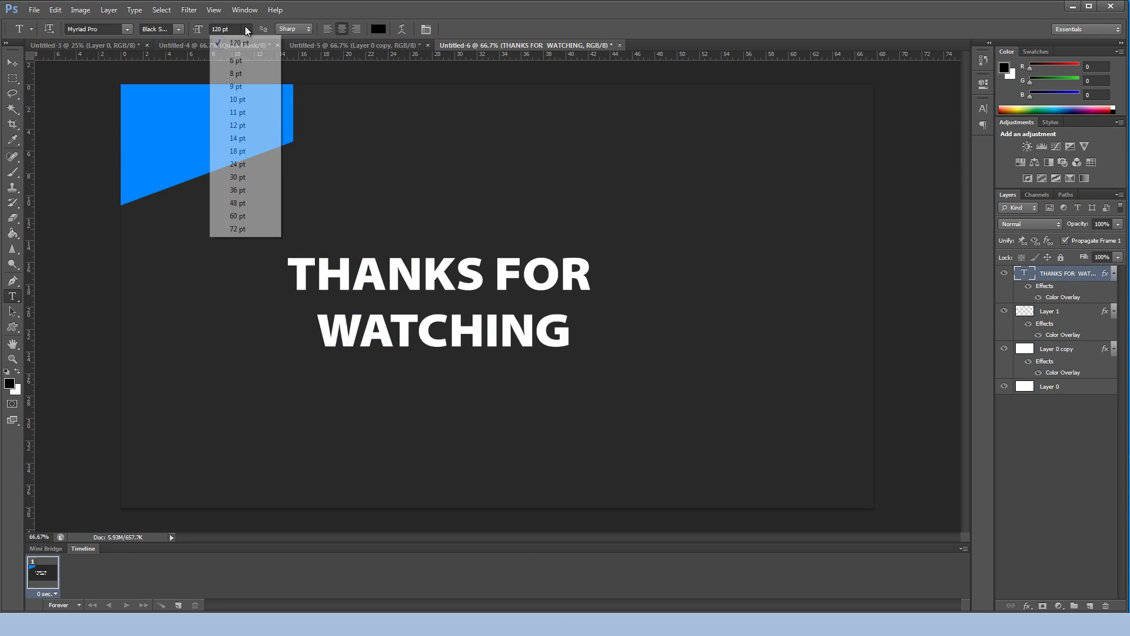
click(237, 190)
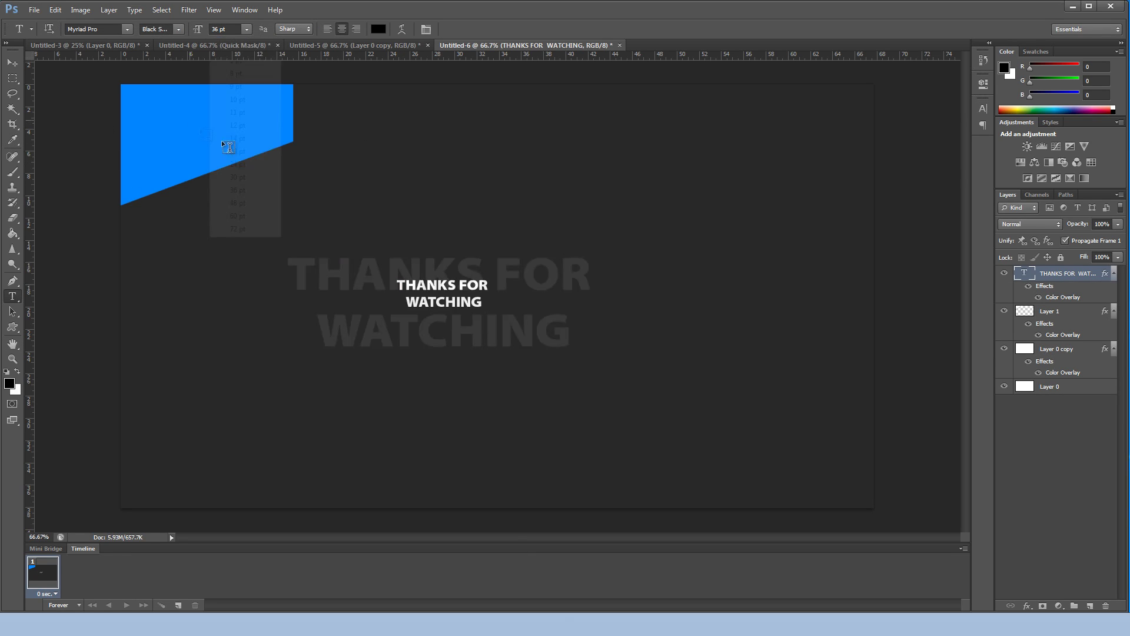
click(247, 29)
click(237, 203)
key(v)
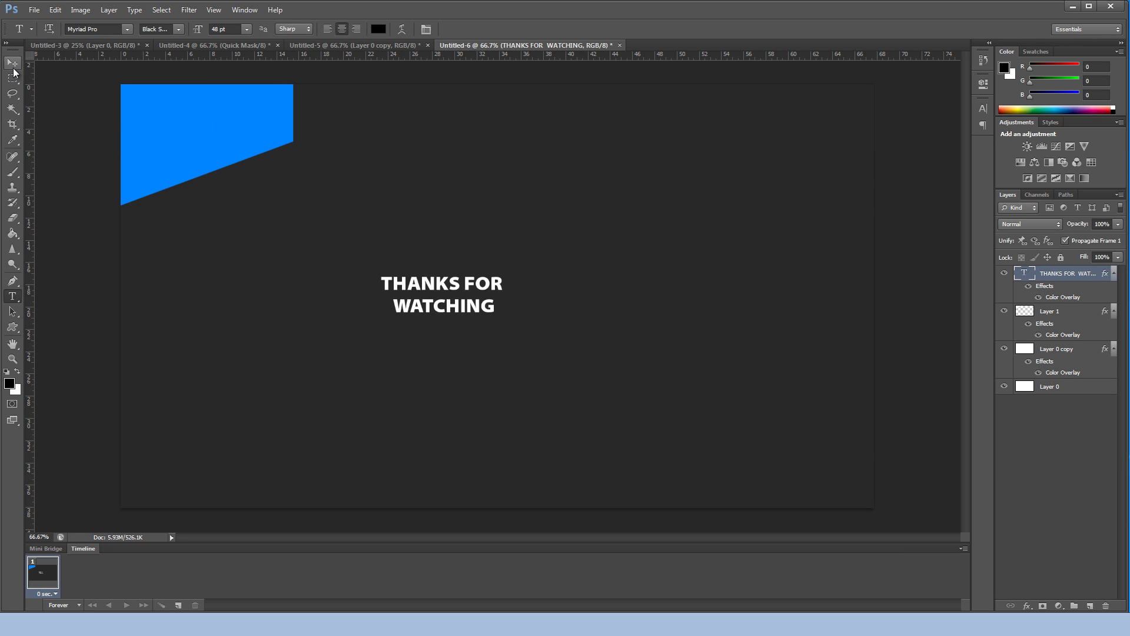
drag(493, 289, 260, 131)
- Rotate the title counter-clockwise to follow the blue shape's slanted lower edge, and shift it slightly down and left
key(ctrl+t)
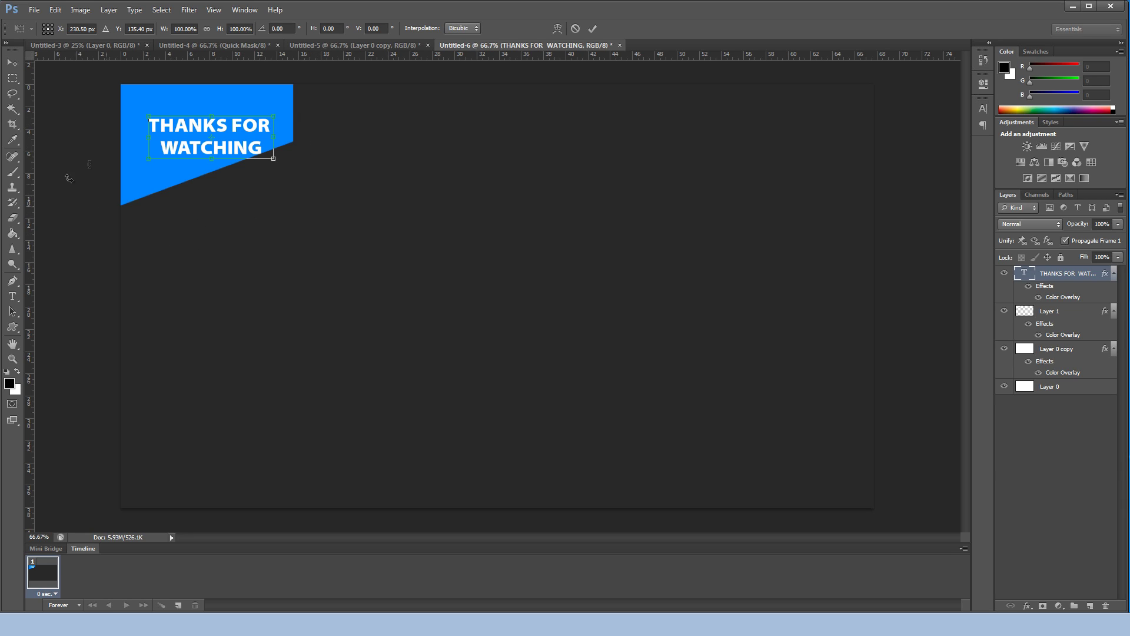
drag(324, 154, 337, 114)
key(Return)
drag(239, 192, 228, 195)
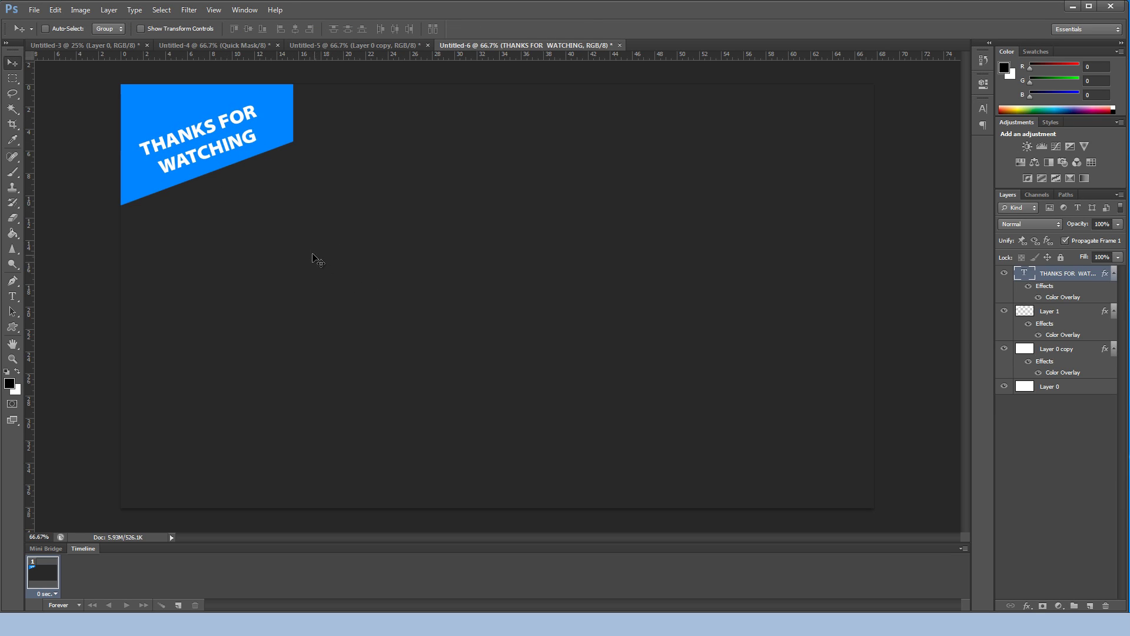
- Scale the tilted title up to about 111% with Free Transform, and nudge it down and left within the blue shape
click(13, 296)
key(ctrl+t)
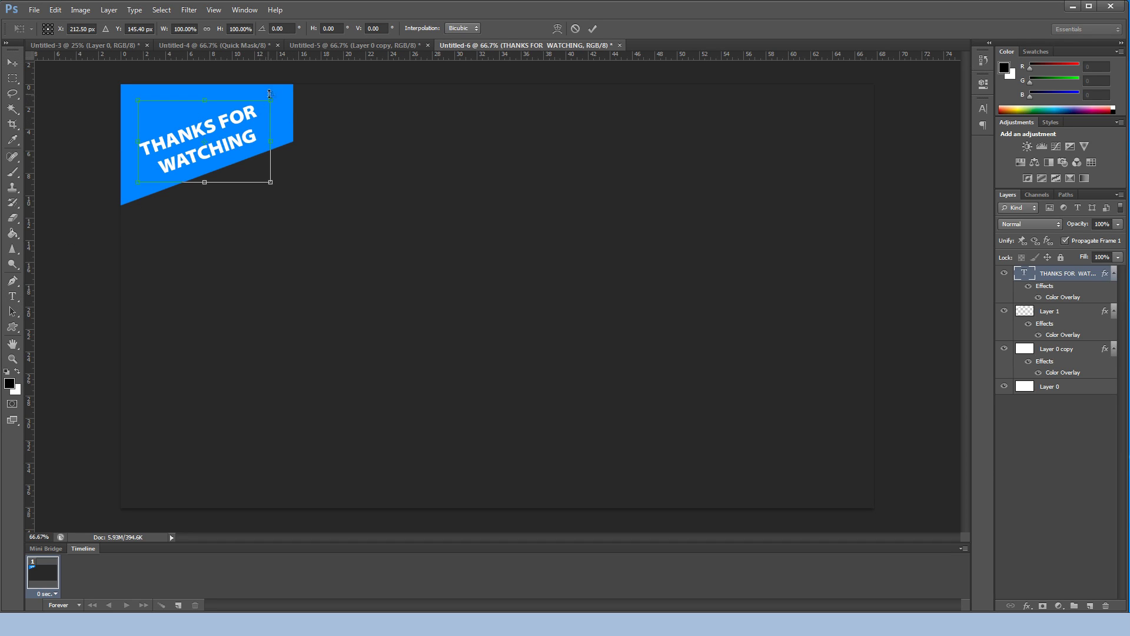
drag(270, 99, 285, 89)
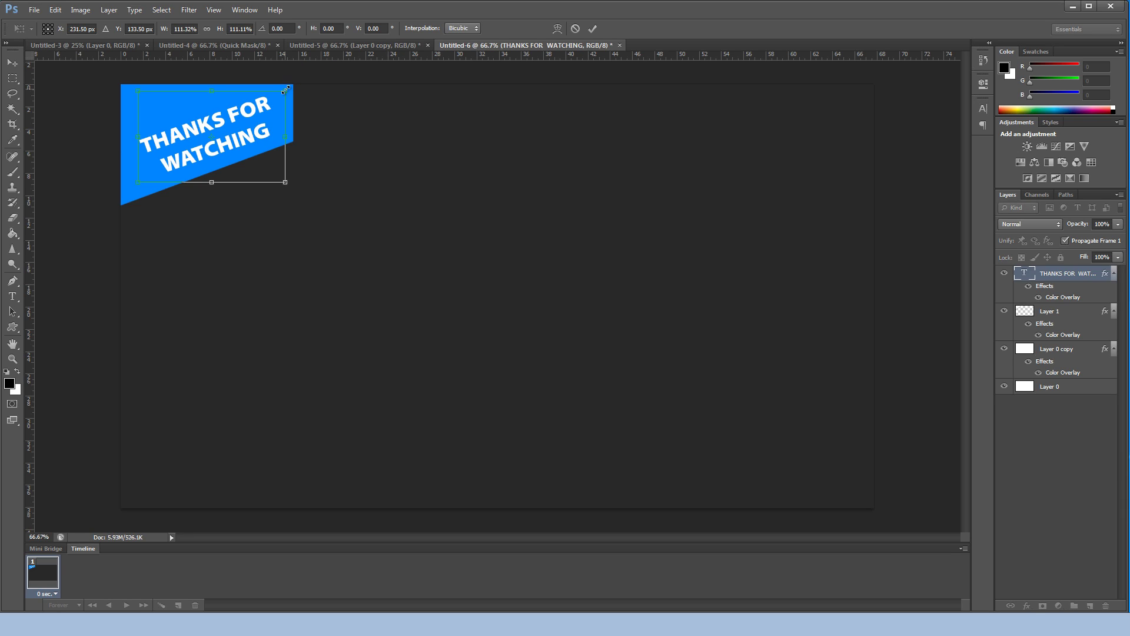
key(Return)
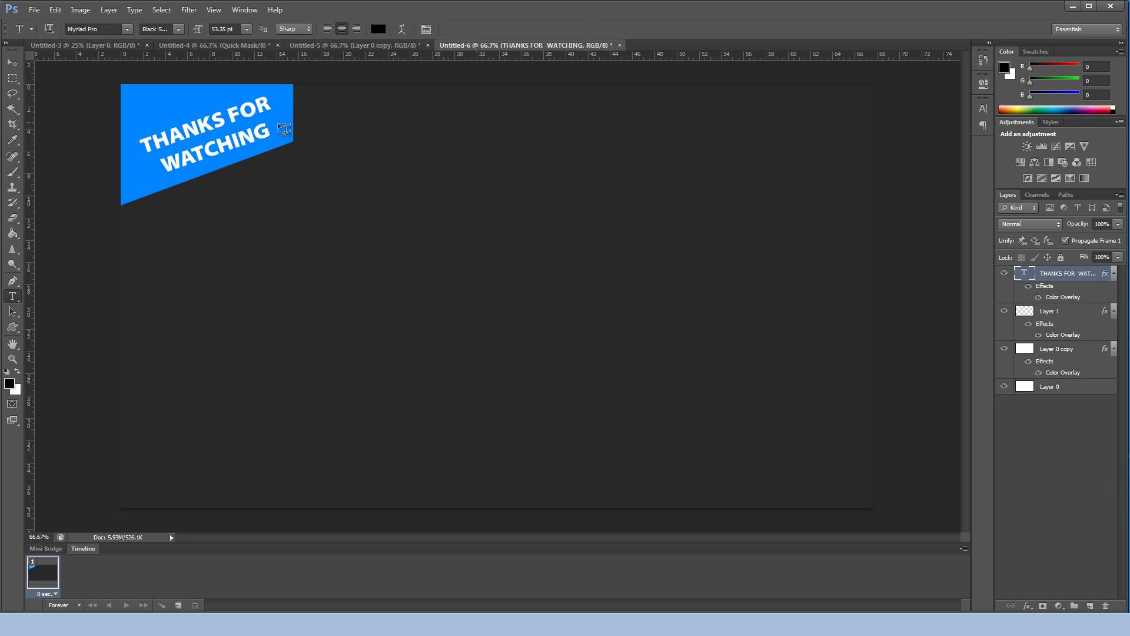
key(v)
drag(190, 149, 184, 153)
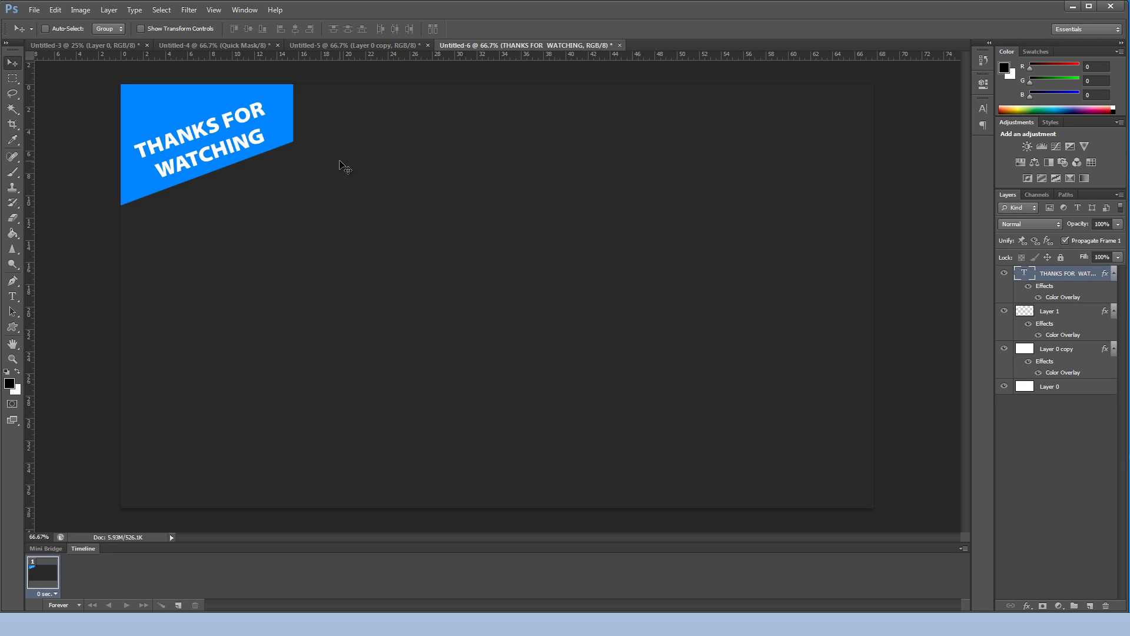
- Draw a rectangular marquee selection below the blue shape and try Layer Via Copy on the text layer
click(13, 78)
drag(232, 269, 383, 353)
right_click(360, 370)
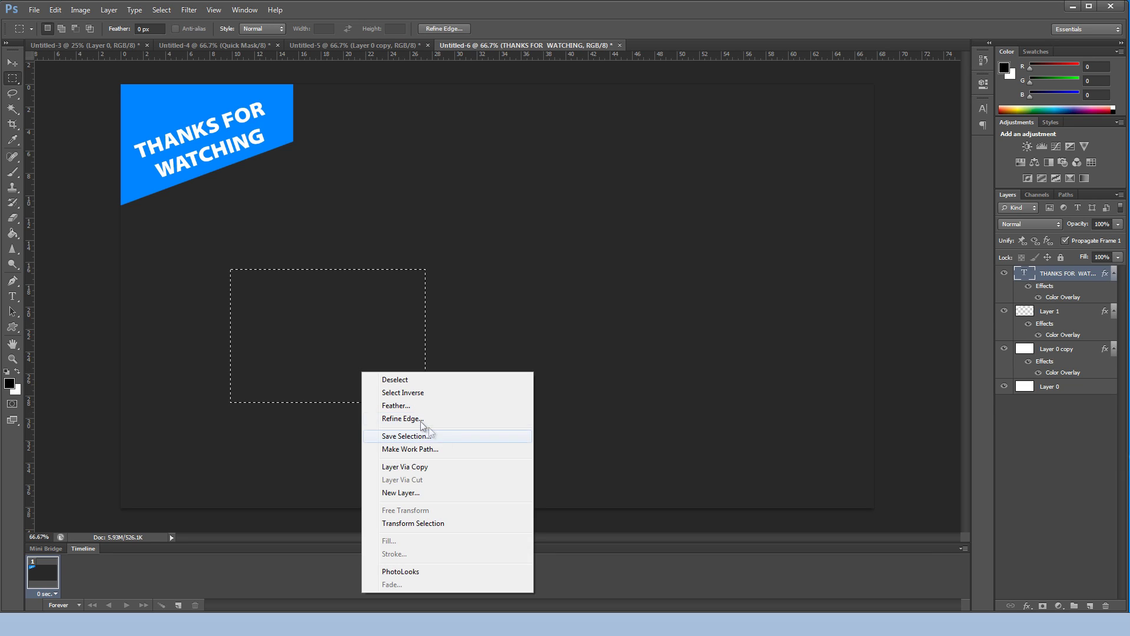
click(430, 467)
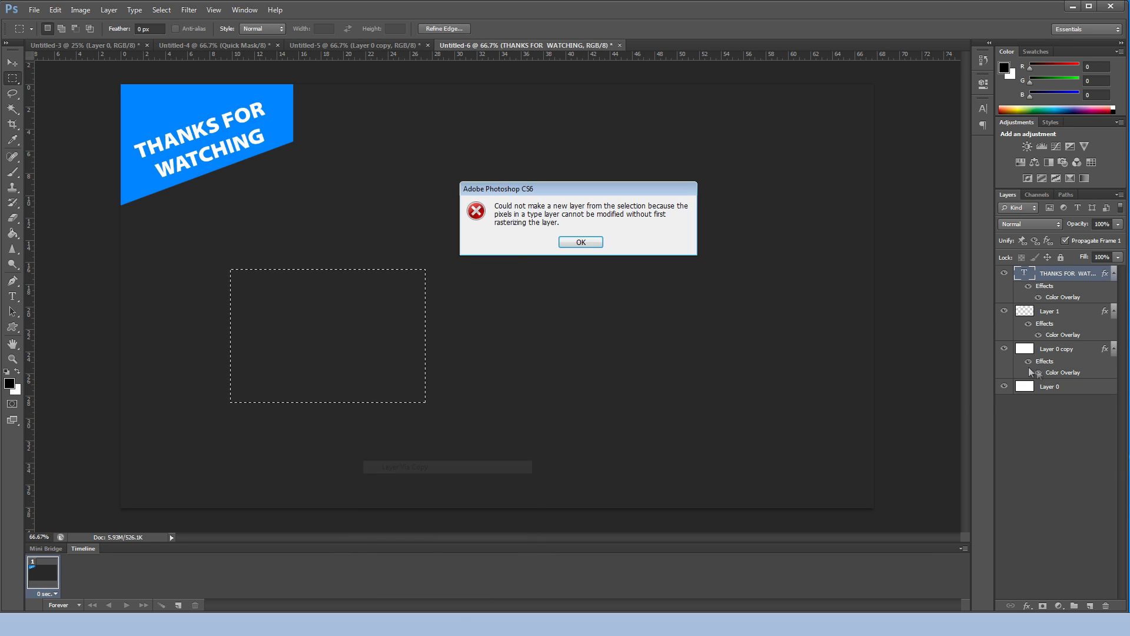
click(580, 243)
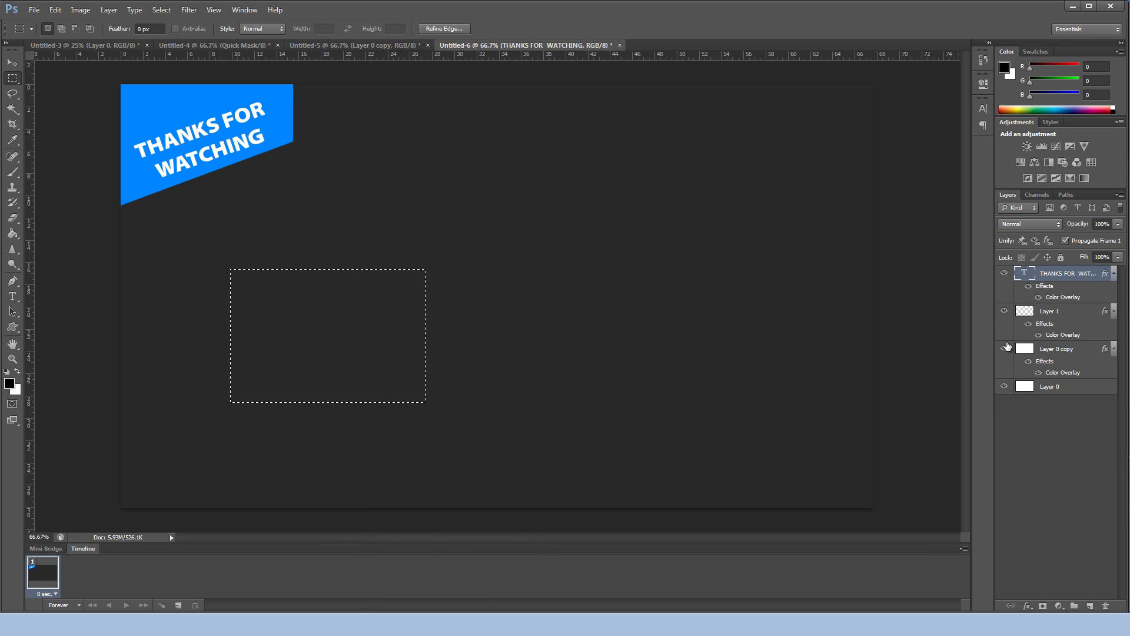
- Copy the selected rectangle from Layer 0 to a new layer
click(1048, 388)
right_click(352, 329)
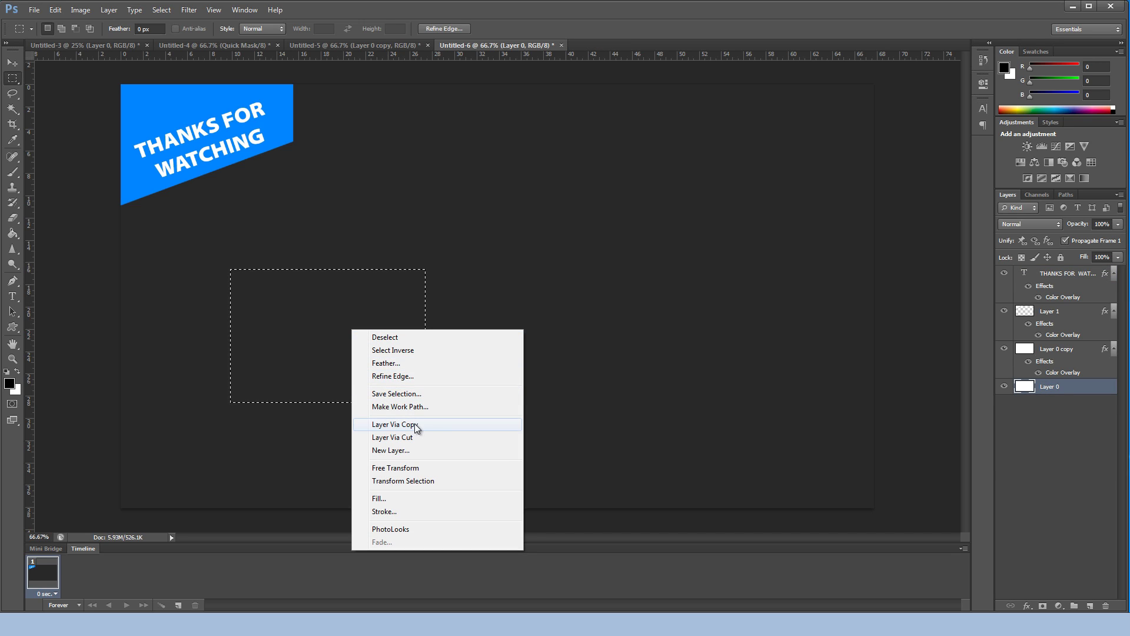
click(413, 425)
key(v)
drag(344, 323, 347, 324)
- Apply a Color Overlay to the new rectangle layer in blue 0084ff, sampled from the corner shape
right_click(1078, 373)
click(1101, 211)
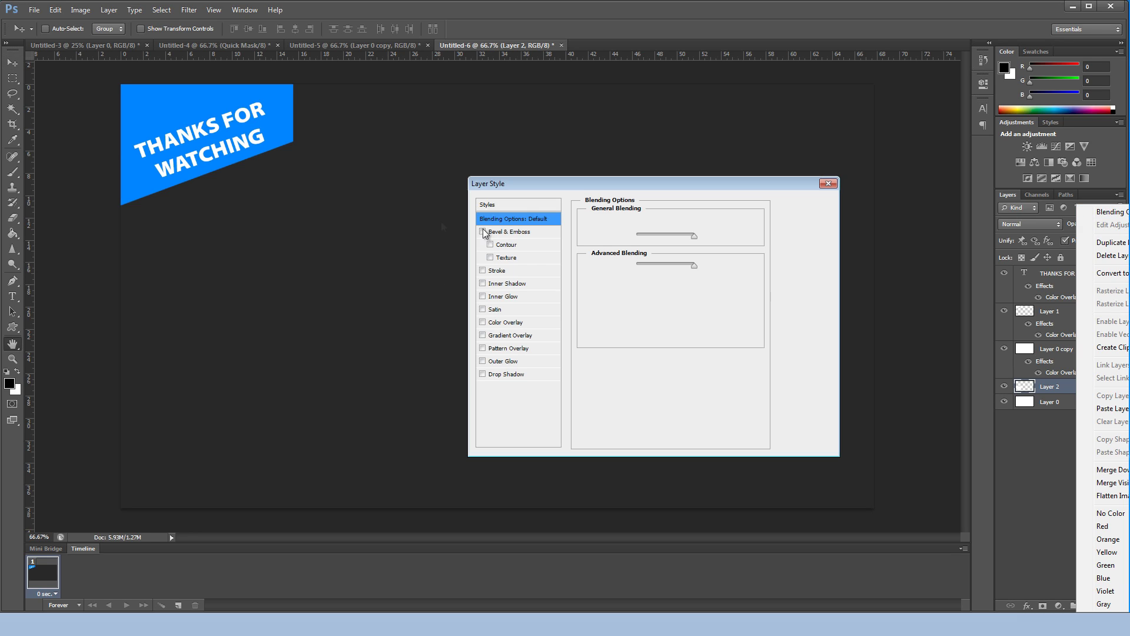
click(505, 322)
click(708, 223)
click(425, 215)
click(718, 223)
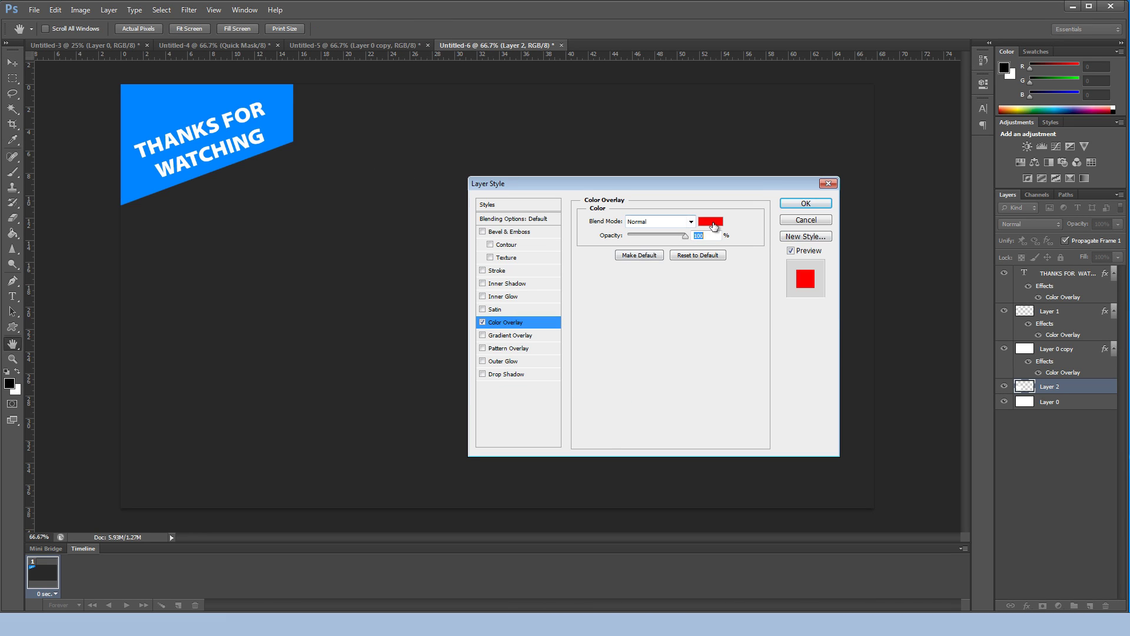
click(711, 222)
click(156, 108)
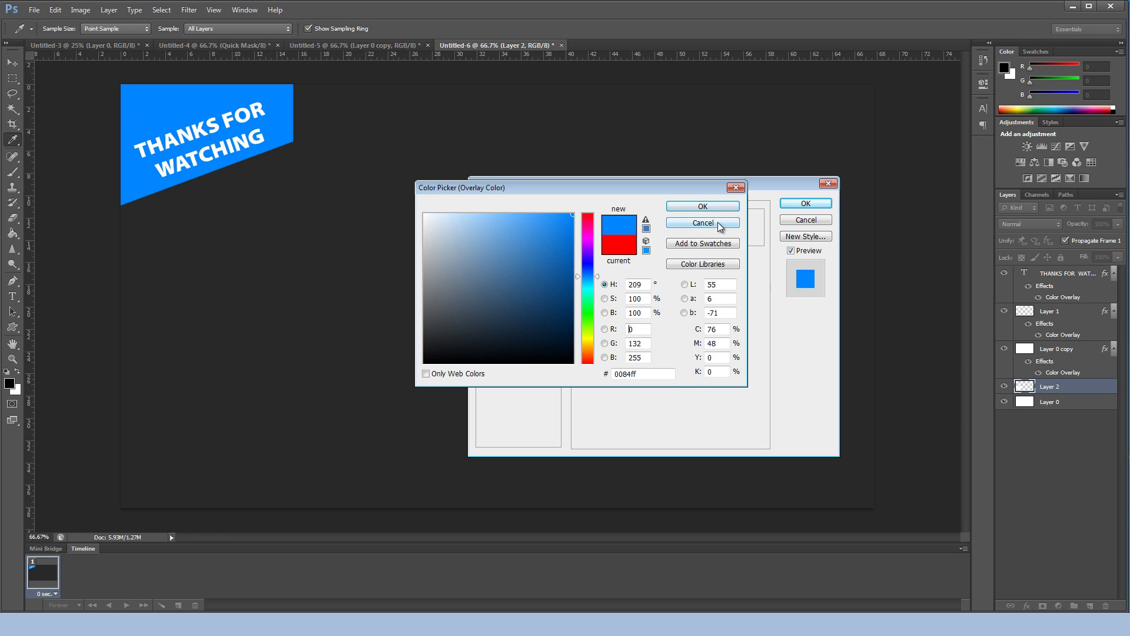
click(711, 207)
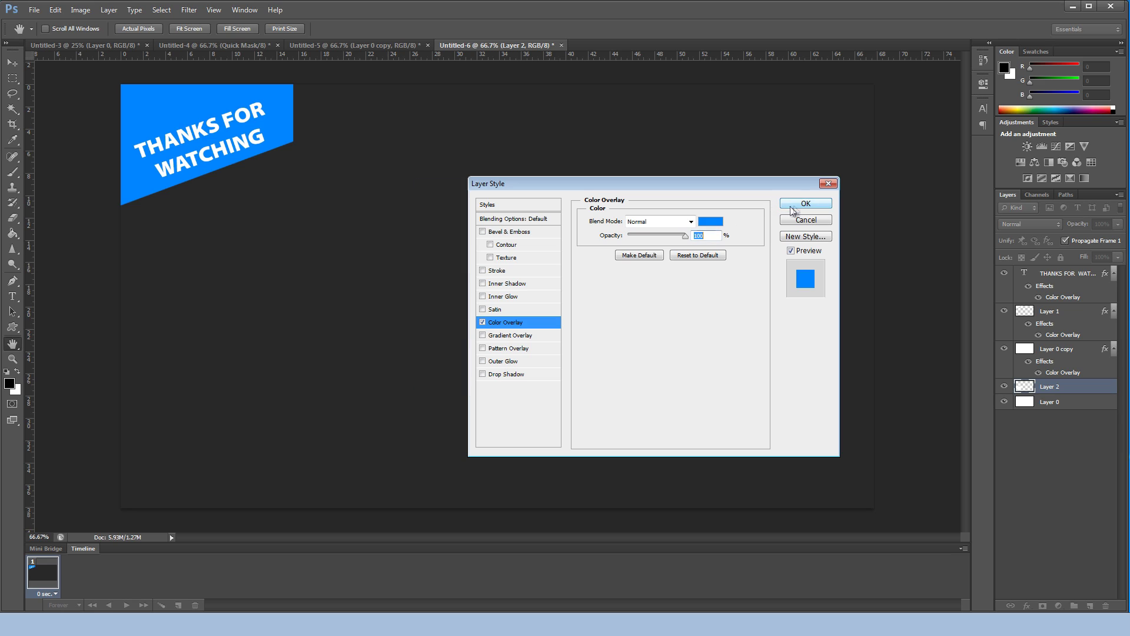
click(806, 204)
- Move Layer 2 above Layer 1 in the layer stack, and toggle Layer 1's visibility off and on
drag(1056, 383, 1072, 307)
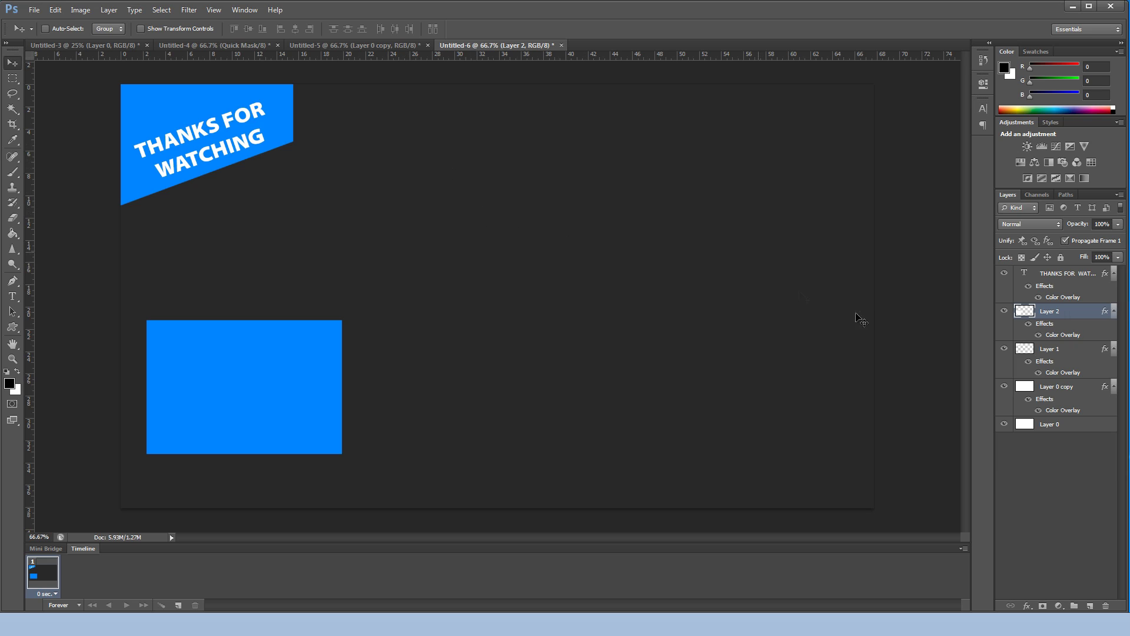
click(1004, 352)
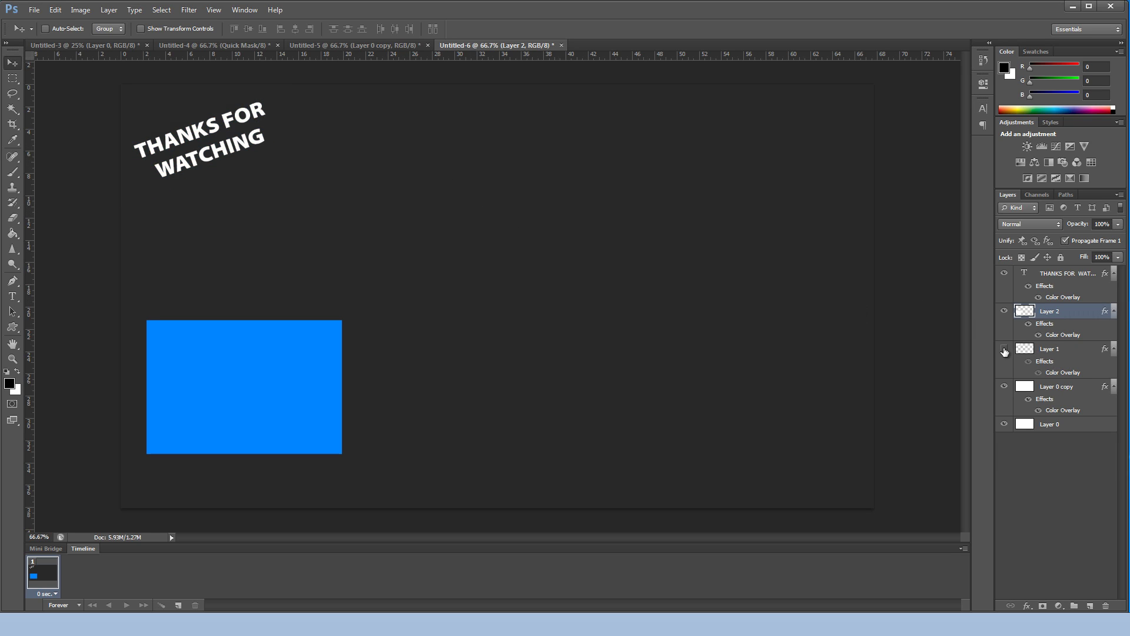
click(1004, 351)
- Copy Layer 1's layer style, paste it onto Layer 2, and check Layer 2's visibility
right_click(1058, 349)
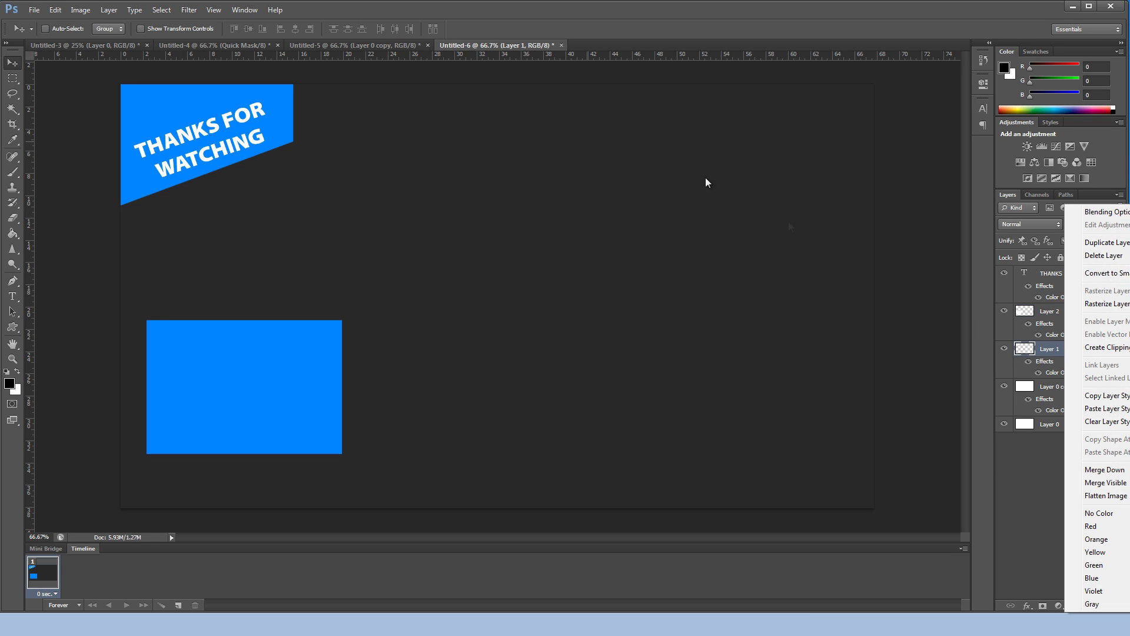
click(1090, 396)
right_click(1046, 349)
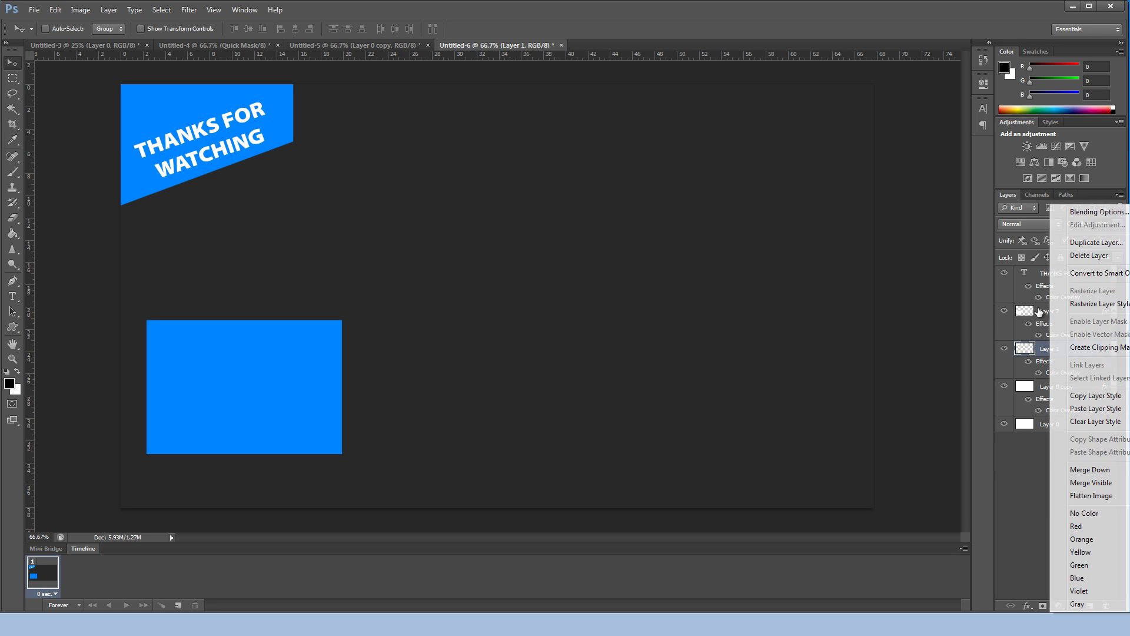
right_click(1040, 312)
click(1086, 408)
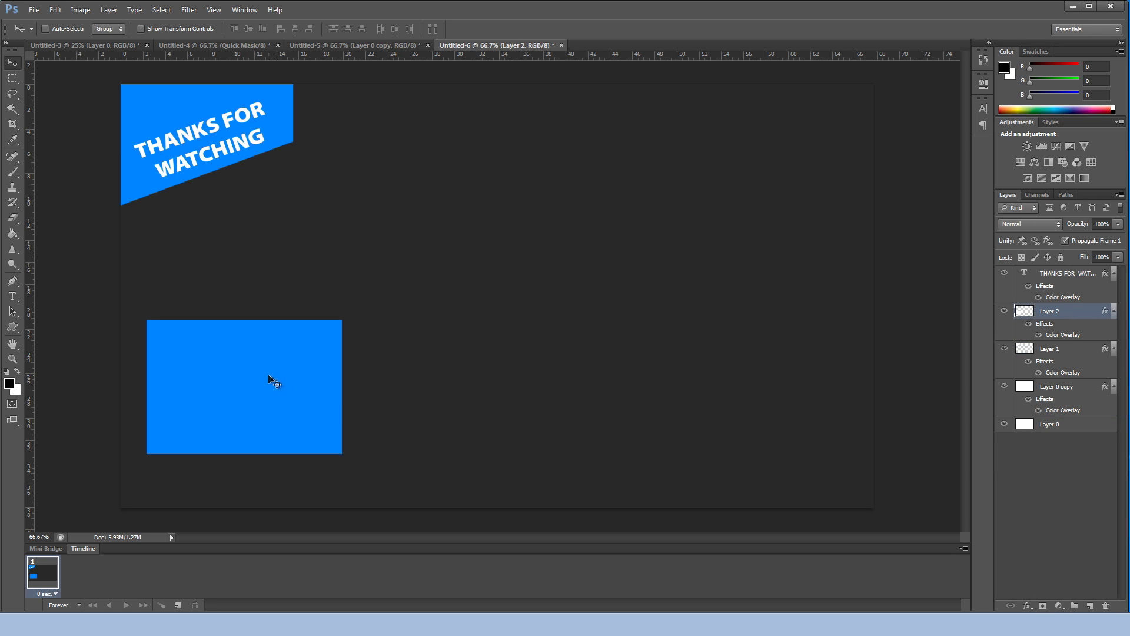
click(1004, 312)
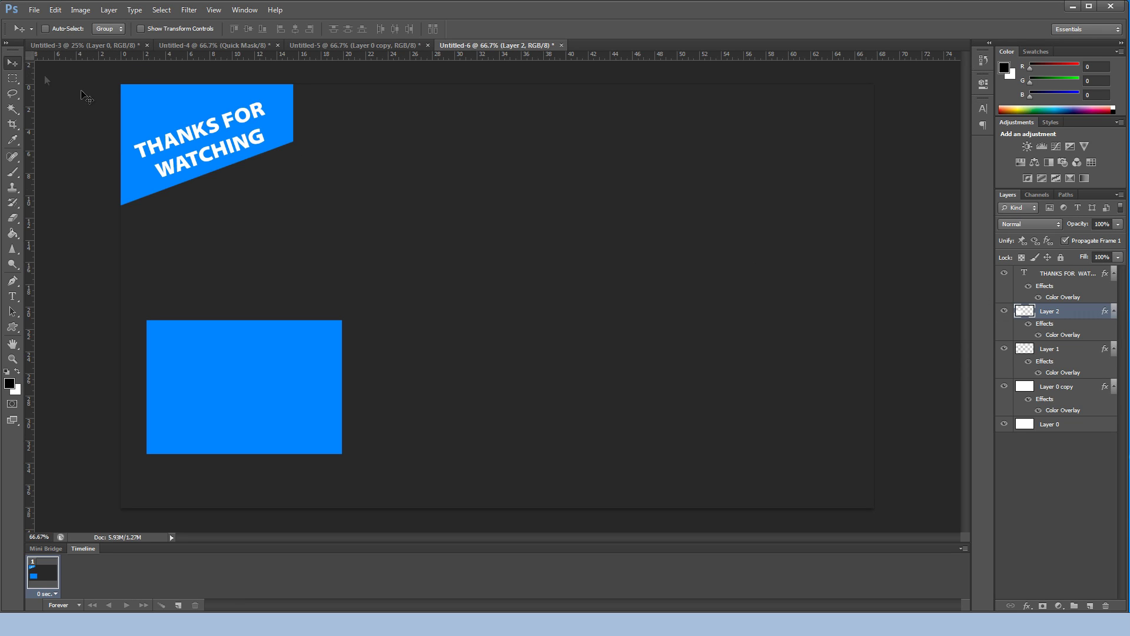
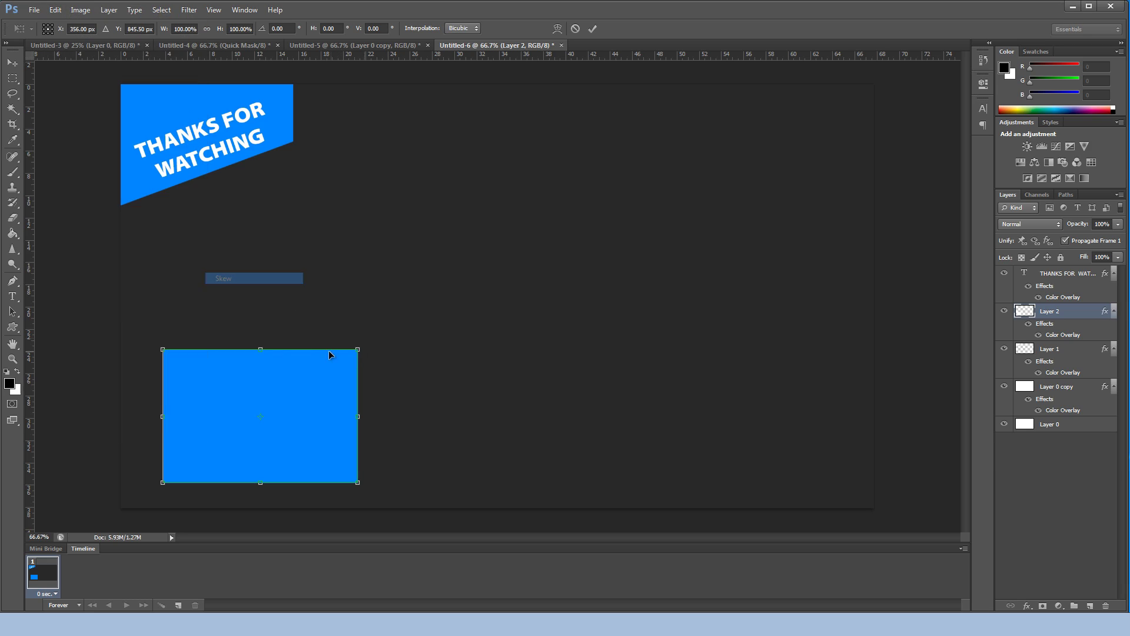
- Skew the blue rectangle on Layer 2 so its top edge slopes down to the right, and pull its lower-right corner inward
mouse_move(357, 349)
mouse_down()
mouse_move(333, 419)
mouse_move(288, 394)
mouse_move(356, 404)
mouse_move(346, 355)
mouse_move(286, 399)
mouse_move(331, 414)
mouse_move(340, 351)
mouse_move(361, 349)
mouse_up()
drag(360, 421, 347, 418)
mouse_move(358, 483)
mouse_down()
mouse_move(346, 399)
mouse_move(358, 483)
mouse_up()
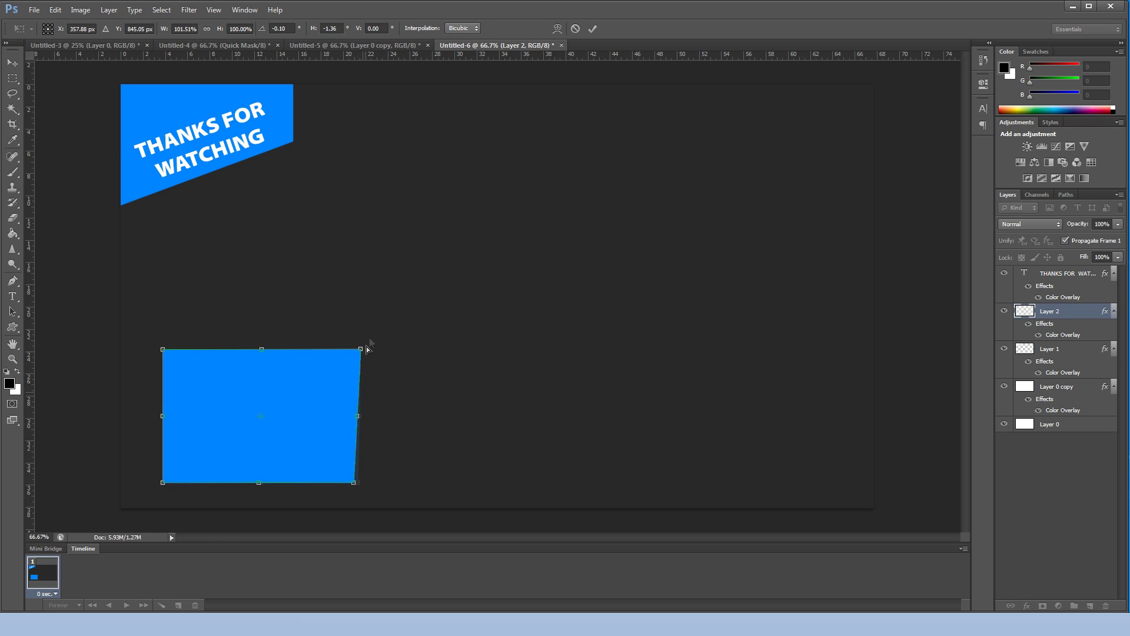
drag(360, 353, 328, 448)
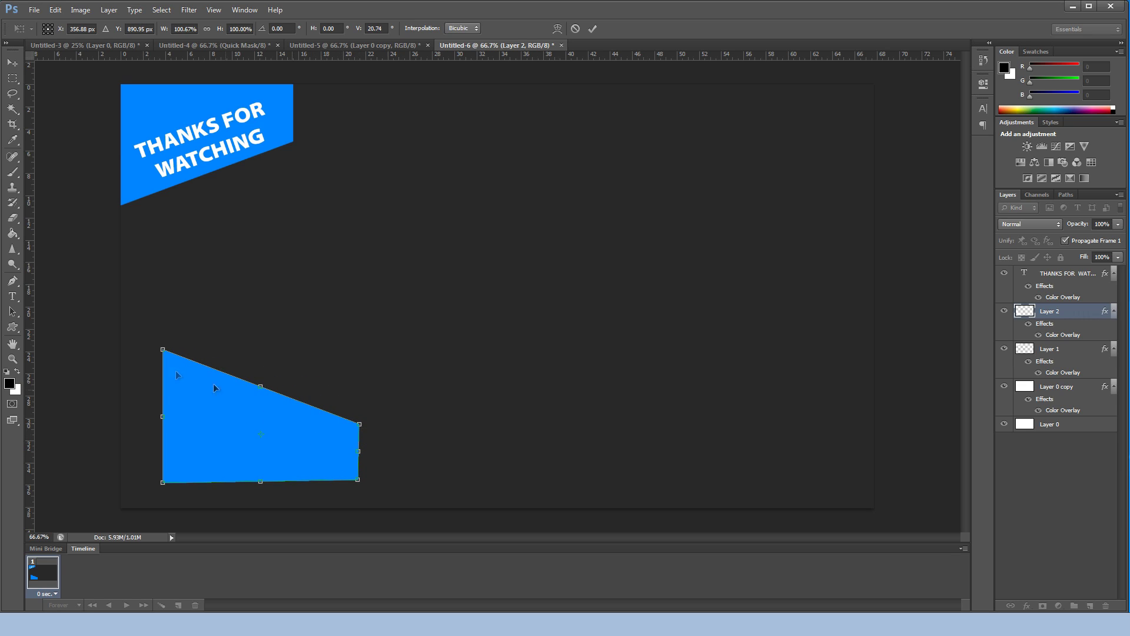
drag(166, 422, 166, 423)
drag(358, 483, 292, 480)
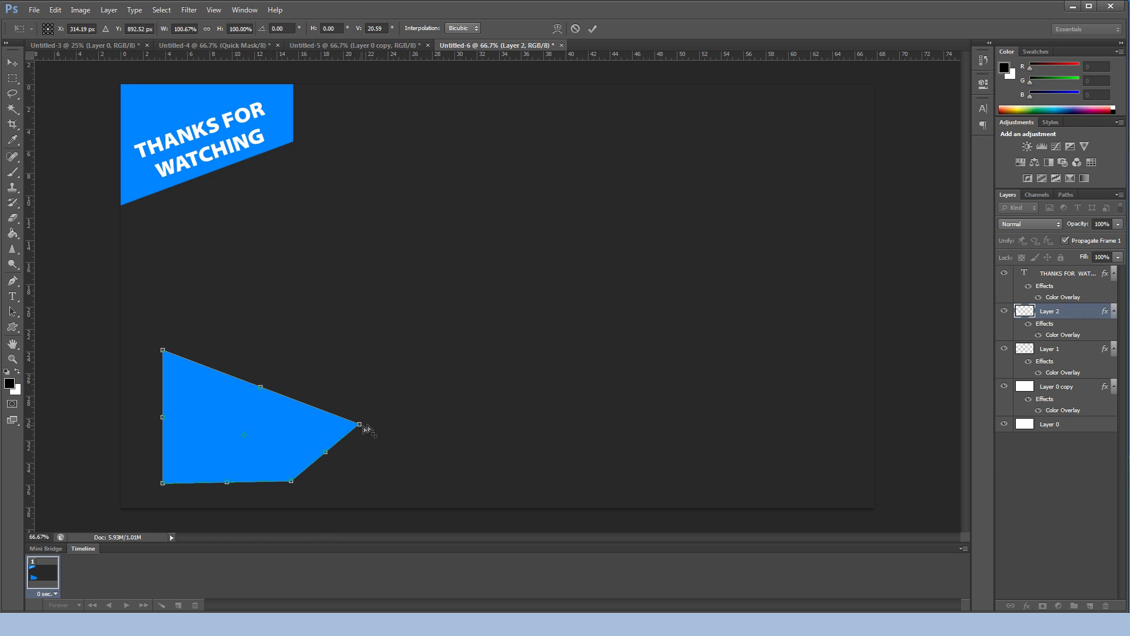
- Skew the blue shape into a narrower block with a steeper sloping top, apply the transform, and place it in the canvas's lower-left corner
drag(360, 425, 290, 446)
mouse_move(165, 353)
mouse_down()
mouse_move(161, 320)
mouse_move(158, 340)
mouse_up()
drag(294, 410, 293, 414)
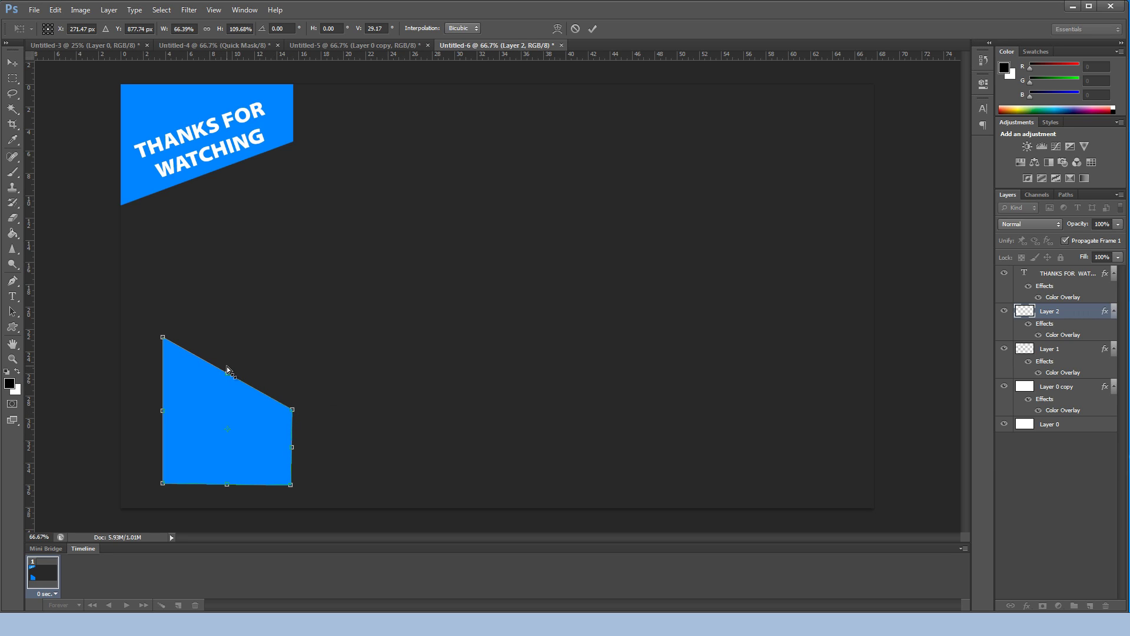
drag(292, 415, 259, 488)
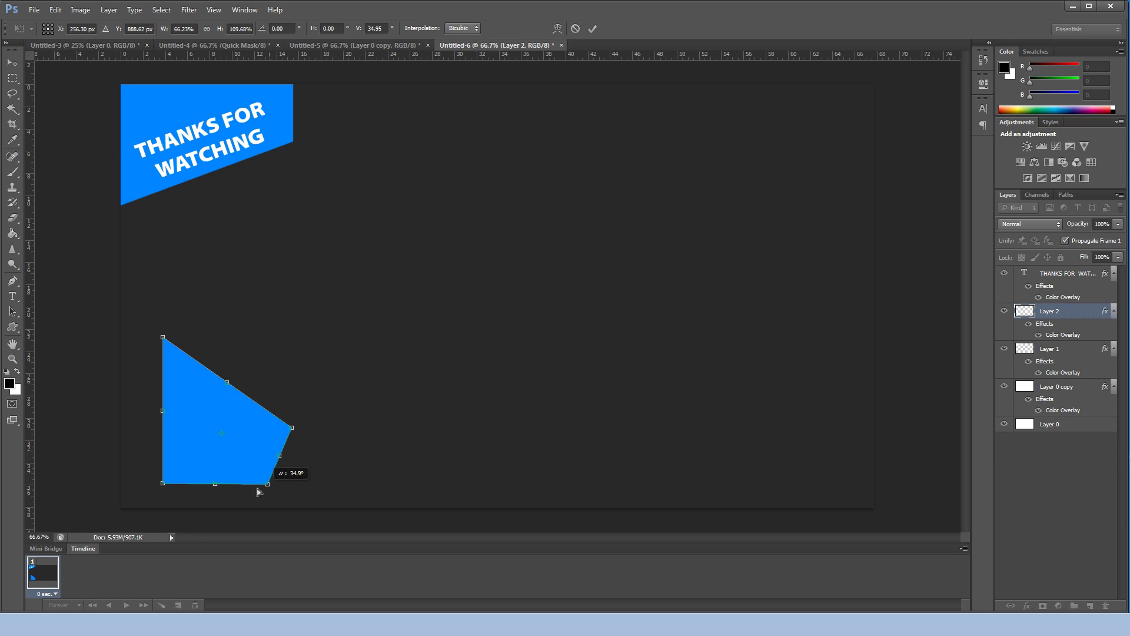
drag(295, 433, 234, 431)
key(Return)
drag(236, 378, 202, 422)
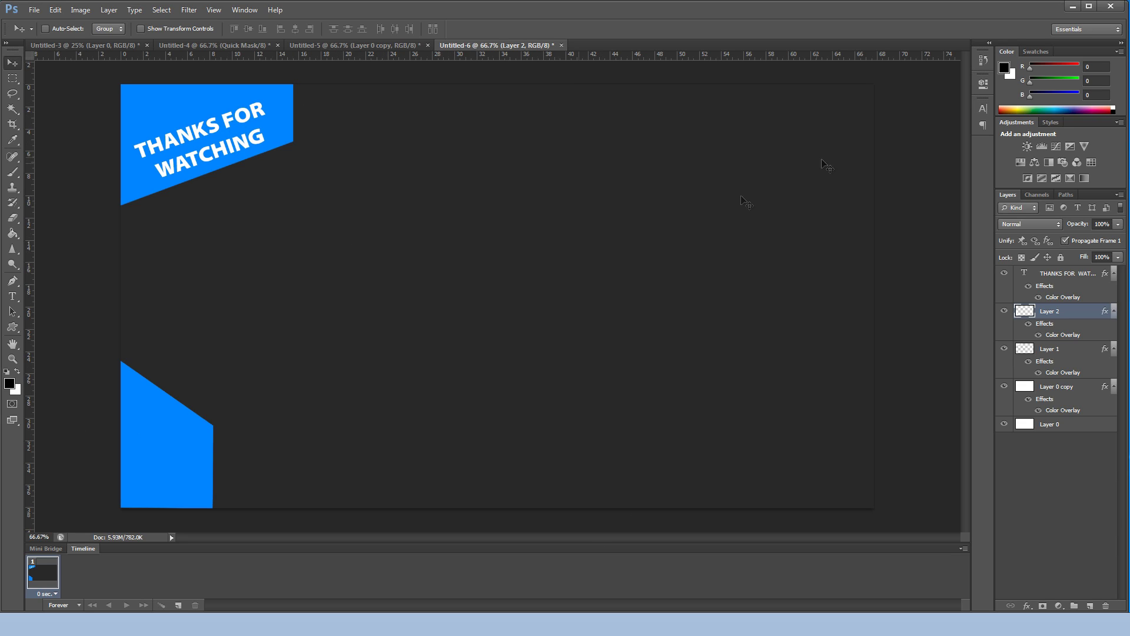
- Marquee-select a rectangle near the middle of the canvas on Layer 0 and copy it to a new layer
click(13, 78)
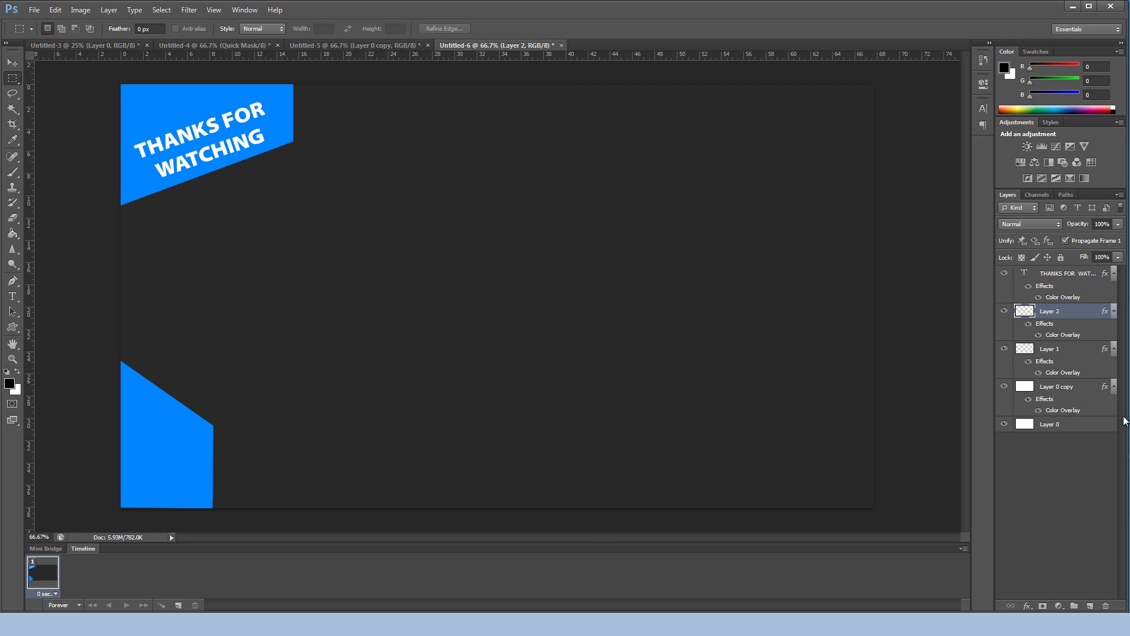
click(1059, 426)
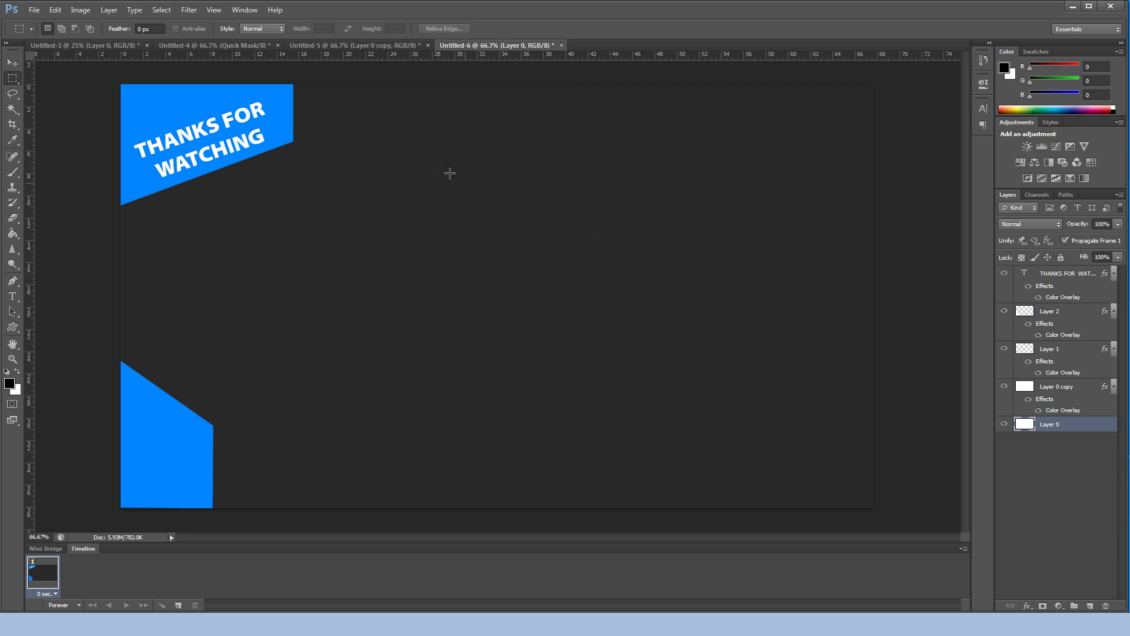
drag(297, 200, 493, 337)
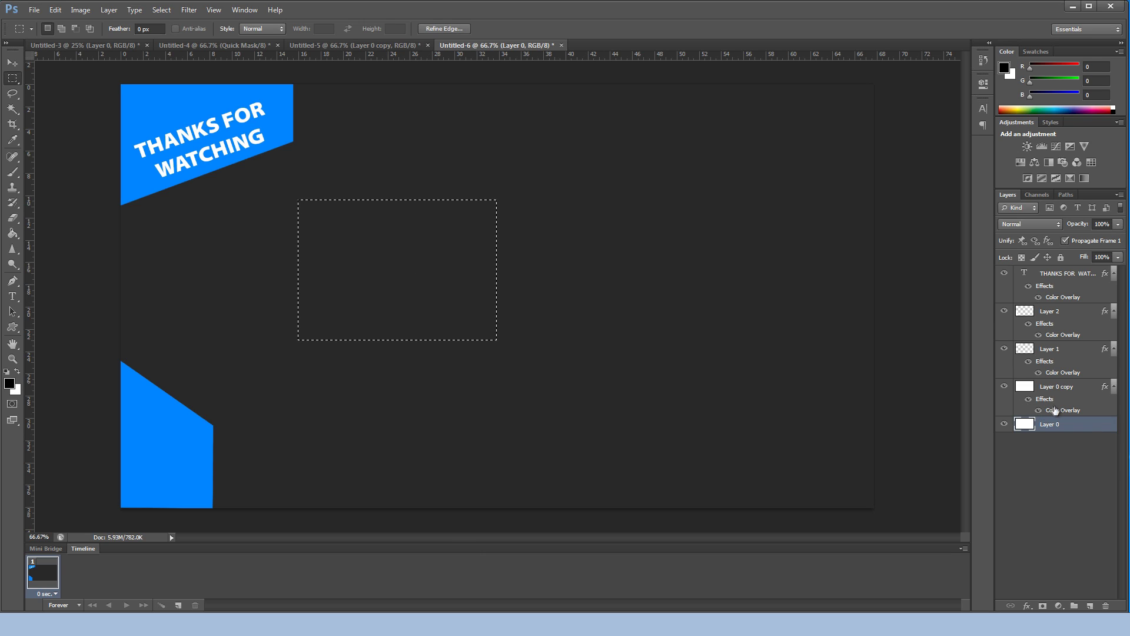
right_click(421, 239)
click(318, 233)
drag(271, 226, 493, 370)
right_click(493, 370)
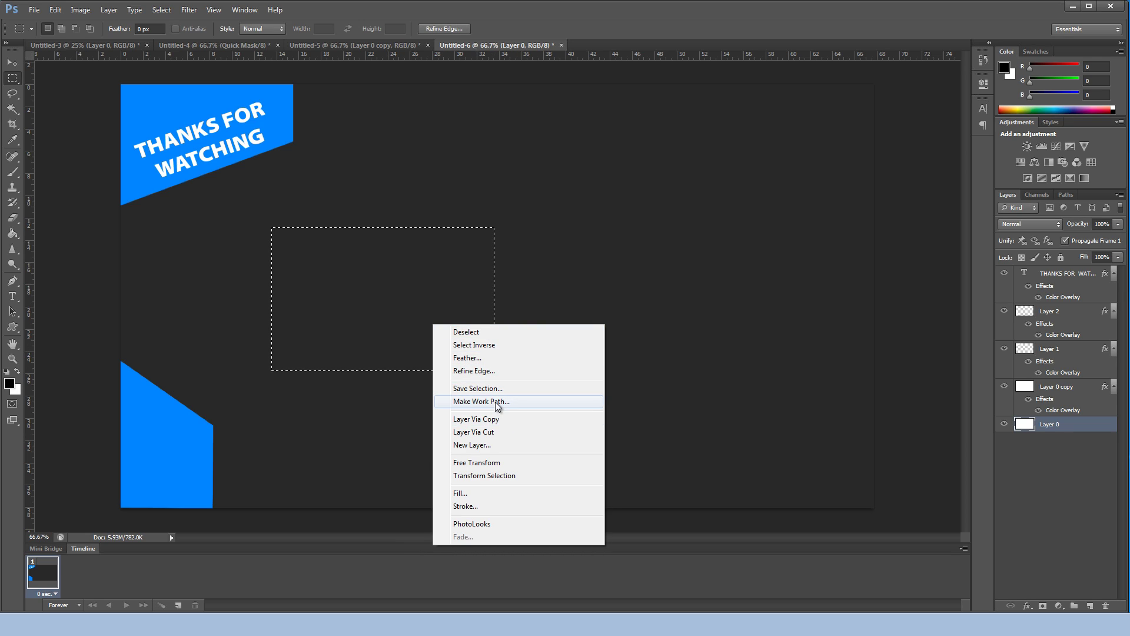
click(509, 419)
- Move the new rectangle layer above Layer 2 in the stack and shift the white rectangle slightly left
drag(1040, 425, 1070, 319)
key(v)
mouse_move(450, 280)
mouse_down()
mouse_move(439, 257)
mouse_move(430, 281)
mouse_up()
- Duplicate the white rectangle layer as Layer 3 copy and place the duplicate to the right of the original
right_click(1070, 317)
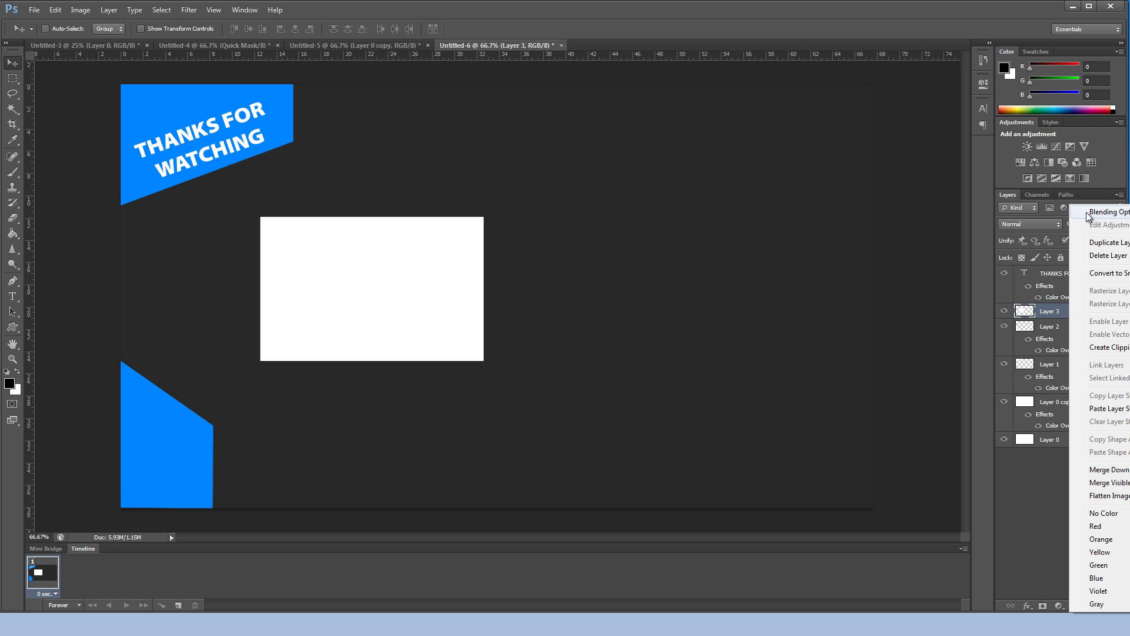
click(1106, 242)
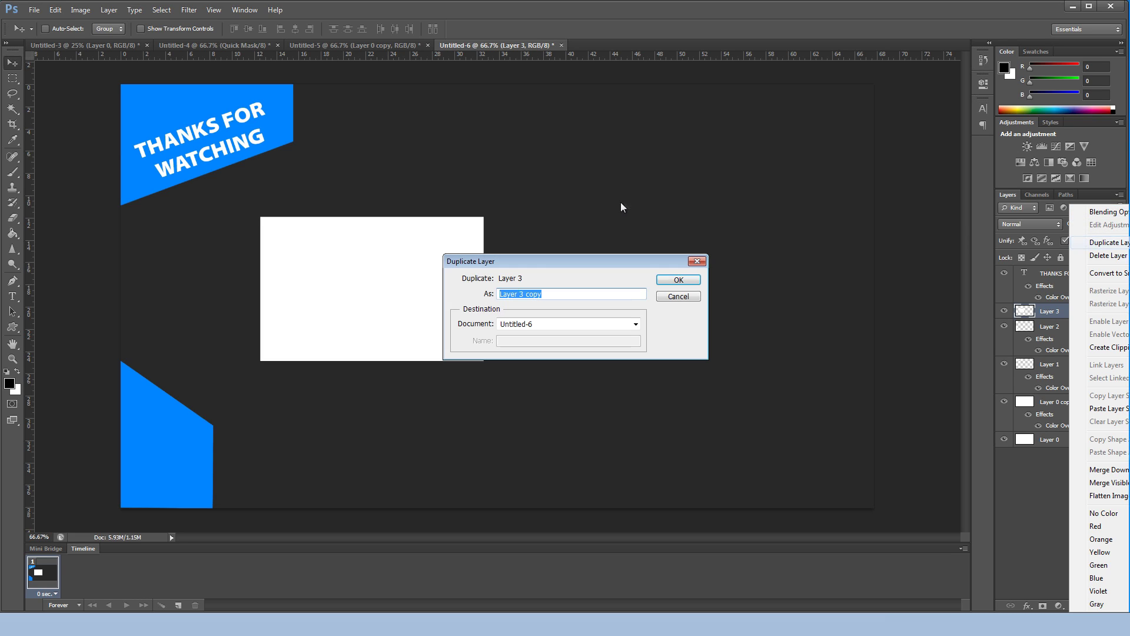
click(678, 280)
drag(368, 295, 648, 317)
- Move the original white rectangle closer to its duplicate, then nudge both together about 30 px left and 20 px down
ctrl+click(1050, 326)
click(1082, 324)
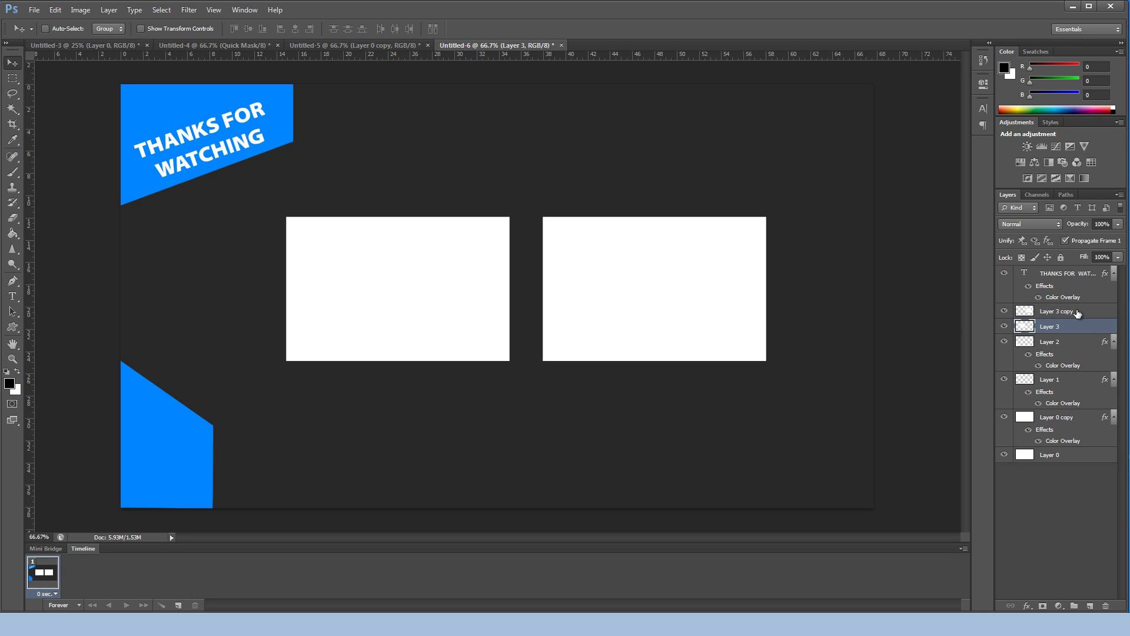
ctrl+click(1077, 312)
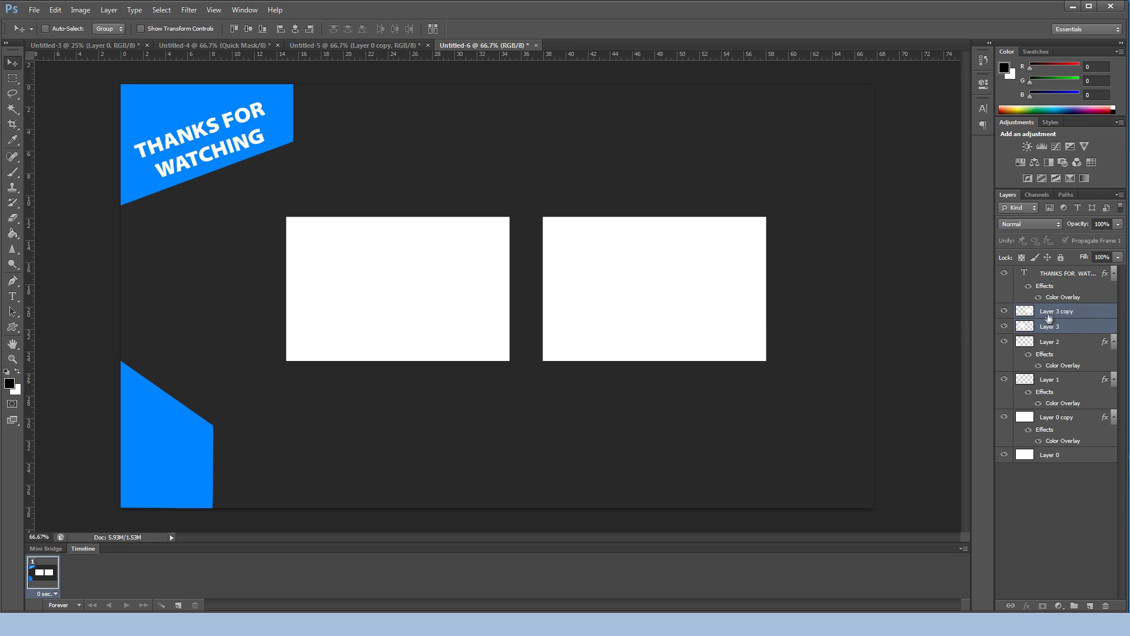
click(1061, 317)
ctrl+click(1073, 328)
key(shift+Left)
key(shift+Left)
key(shift+Left)
key(shift+Down)
key(shift+Down)
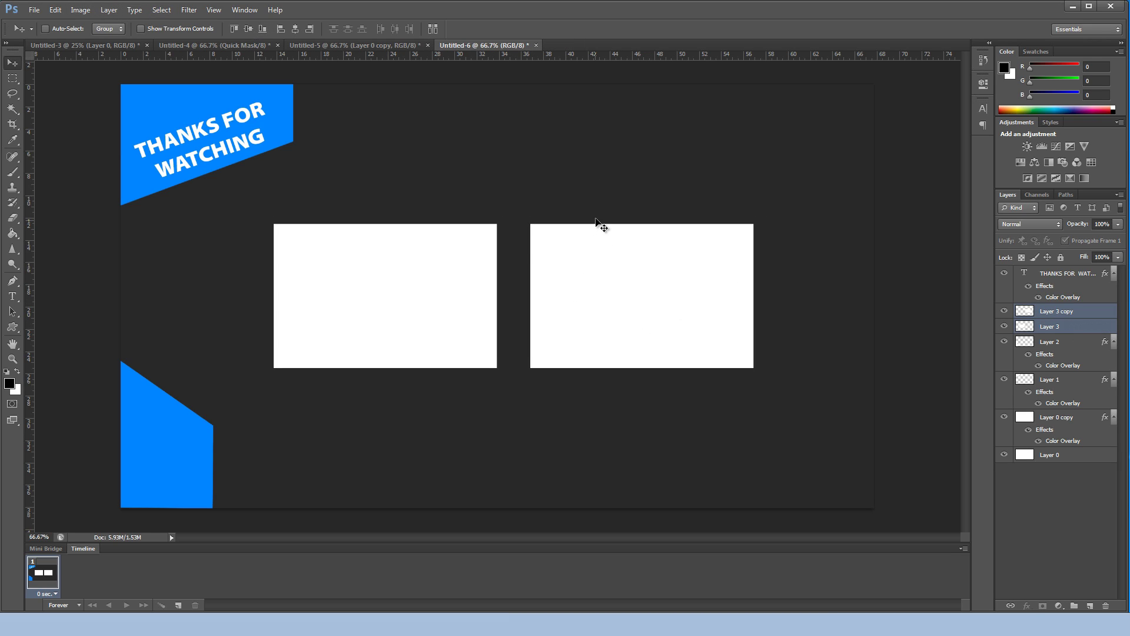
- Convert the two selected white rectangle layers into a single Smart Object
right_click(1059, 315)
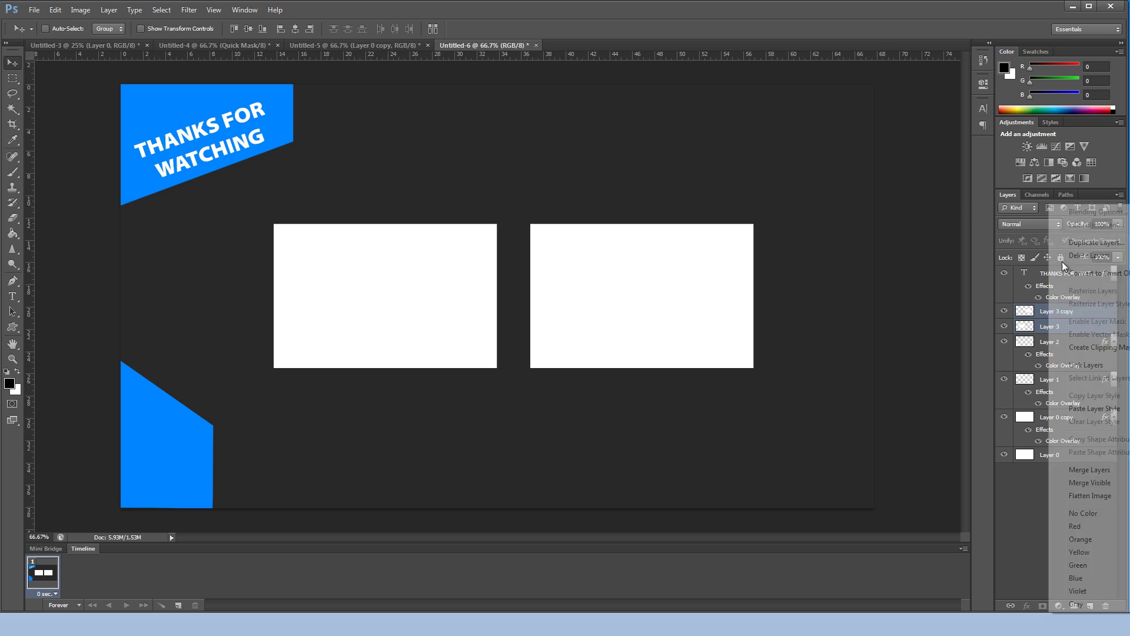
right_click(1042, 315)
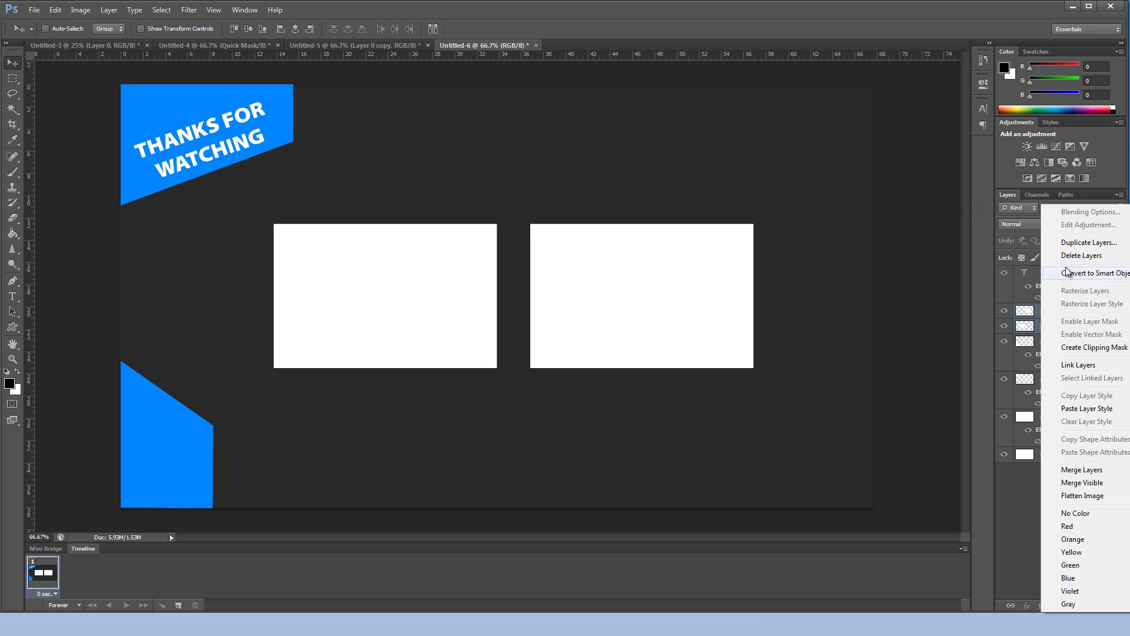
click(1066, 275)
click(87, 11)
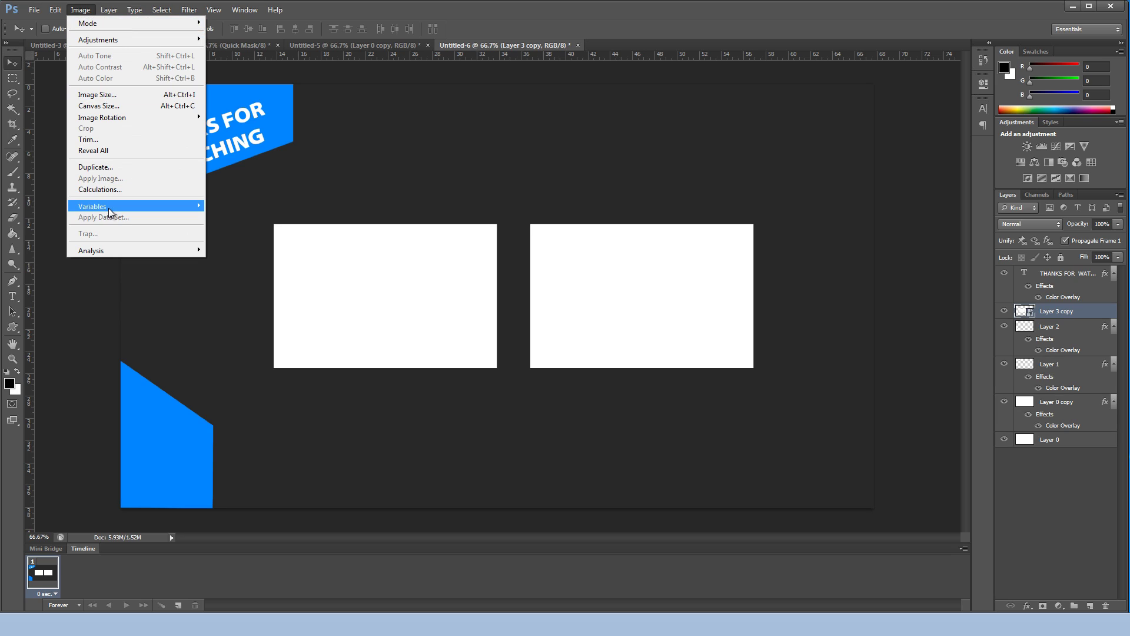
mouse_move(108, 10)
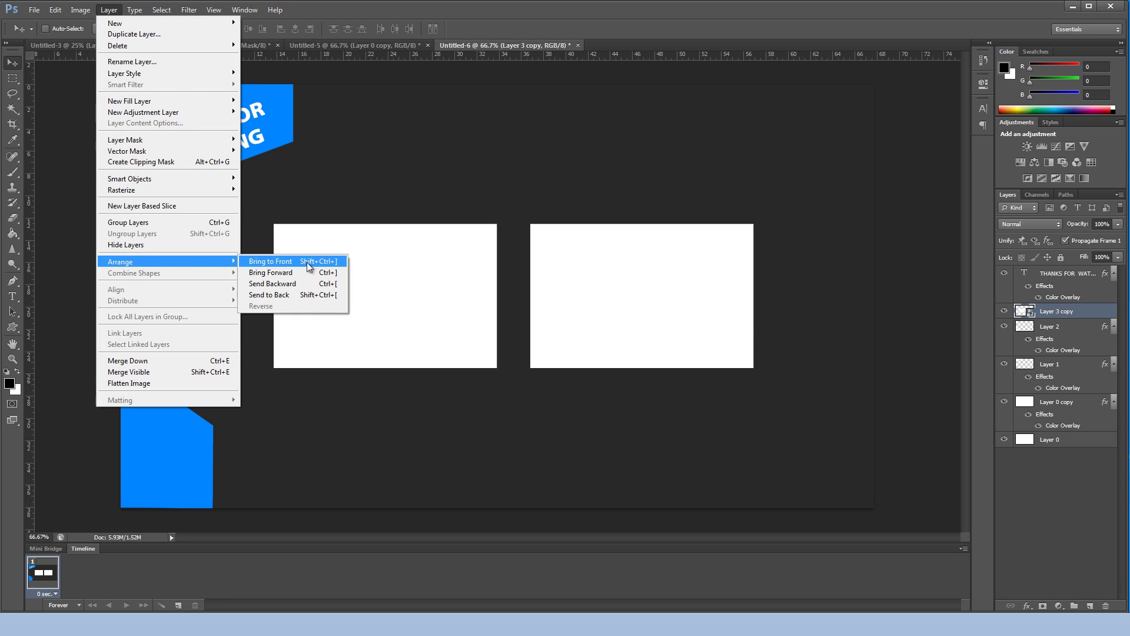
click(429, 328)
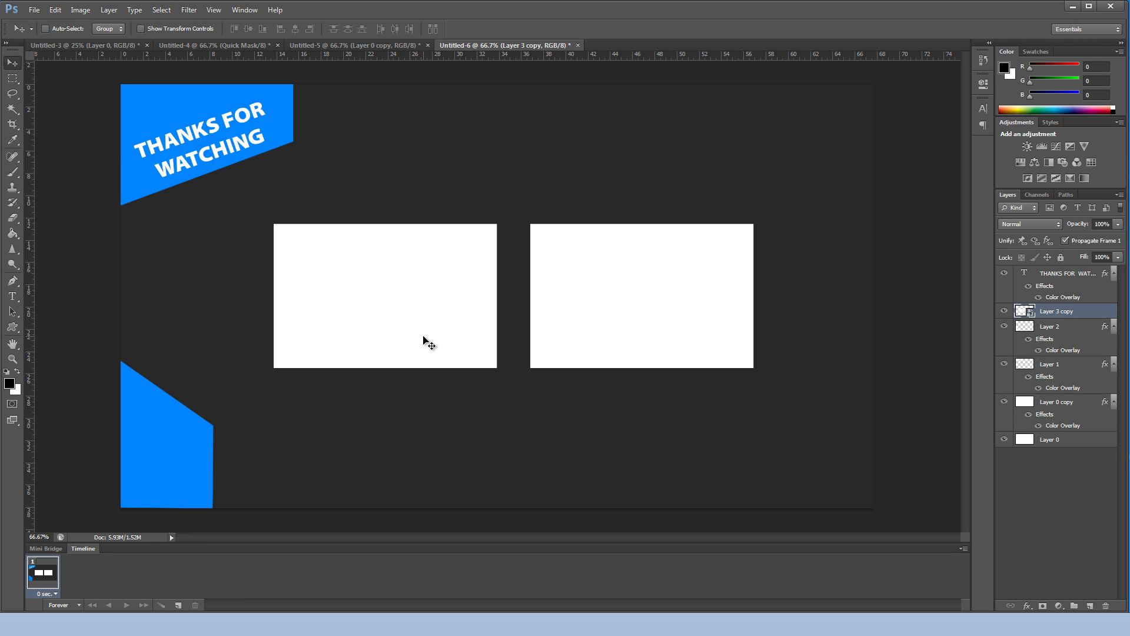
- Select the whole canvas, align the white rectangles to its vertical and horizontal centers, and clear the selection
click(109, 10)
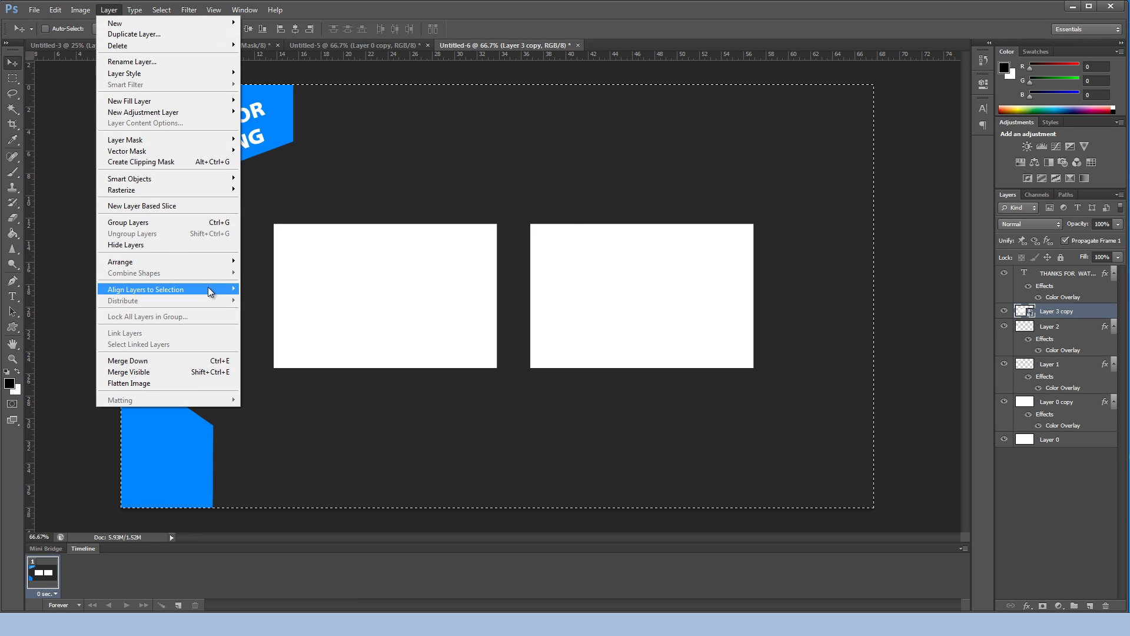
mouse_move(211, 288)
click(290, 300)
click(81, 10)
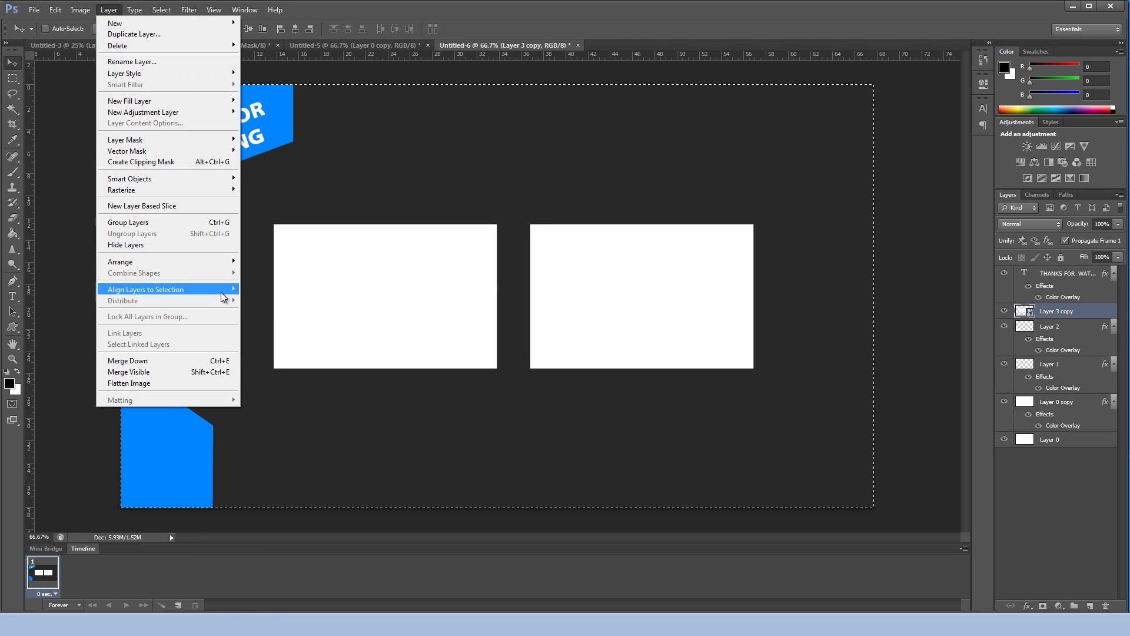
mouse_move(177, 289)
click(297, 340)
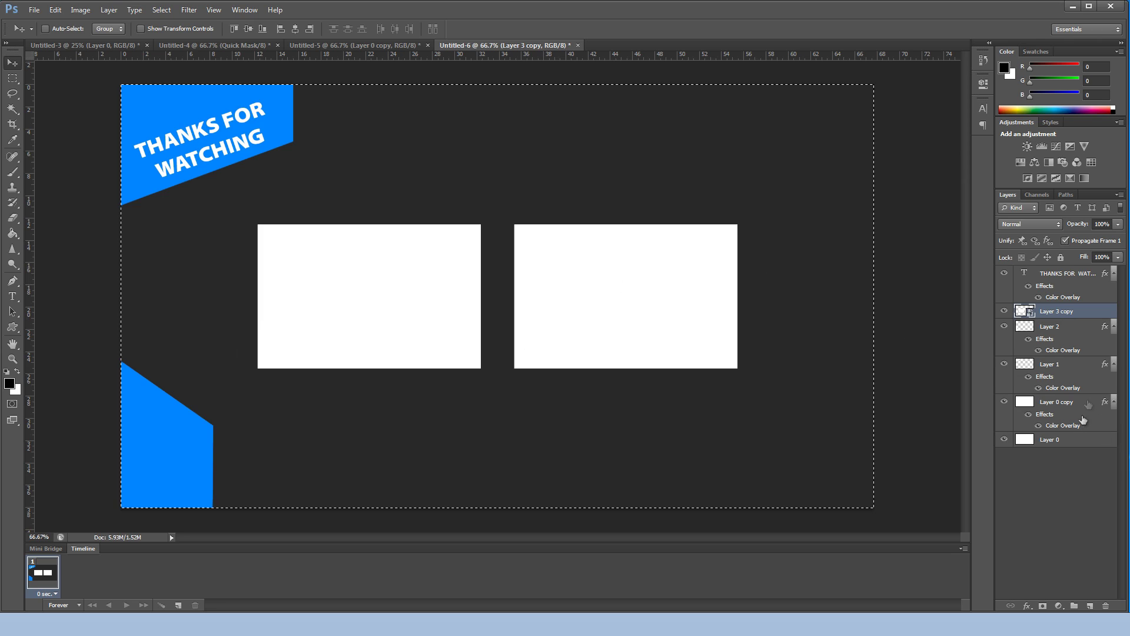
right_click(1052, 315)
click(1045, 310)
key(ctrl+d)
- Add a black Stroke to the white rectangles' Smart Object layer with size 5 px and position Inside
right_click(1071, 318)
click(848, 34)
right_click(1059, 305)
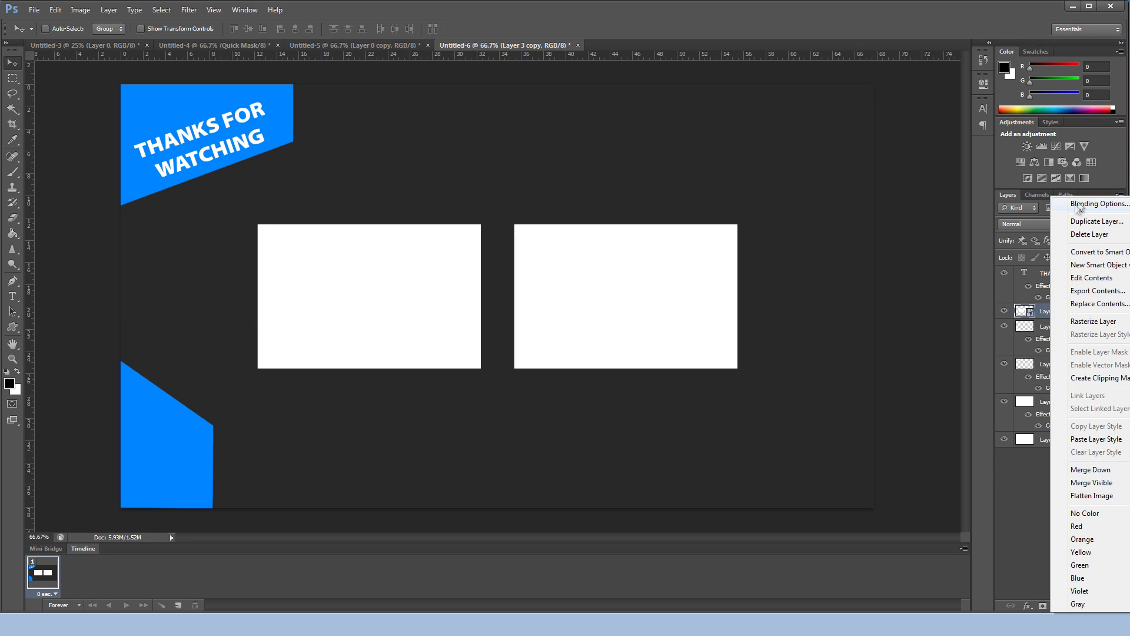
click(1076, 210)
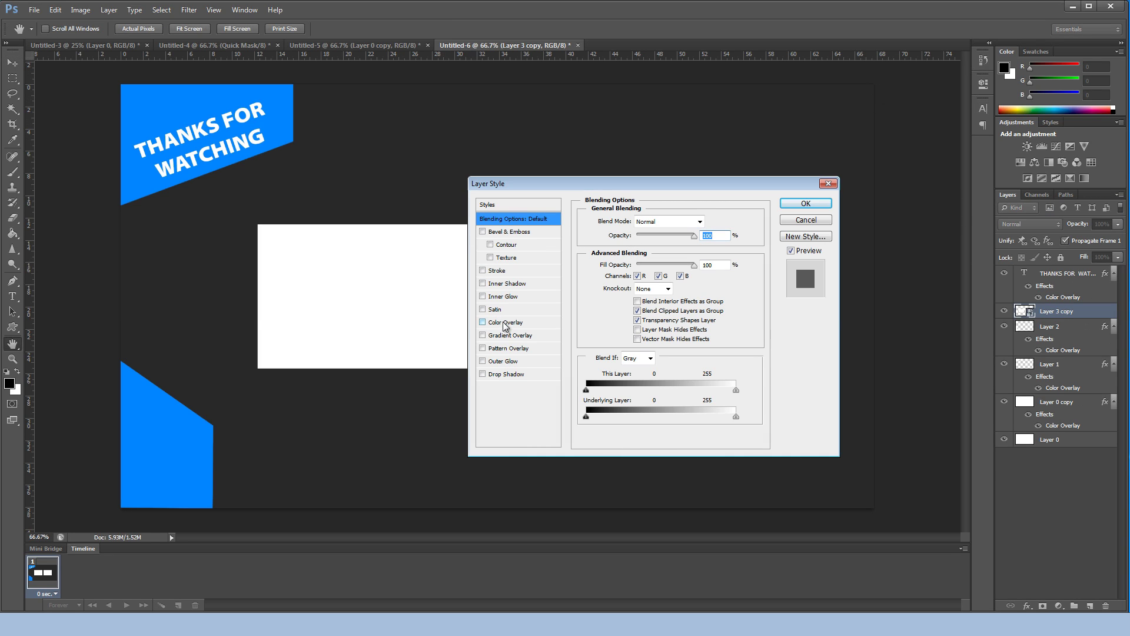
click(496, 270)
drag(551, 182, 616, 173)
click(724, 225)
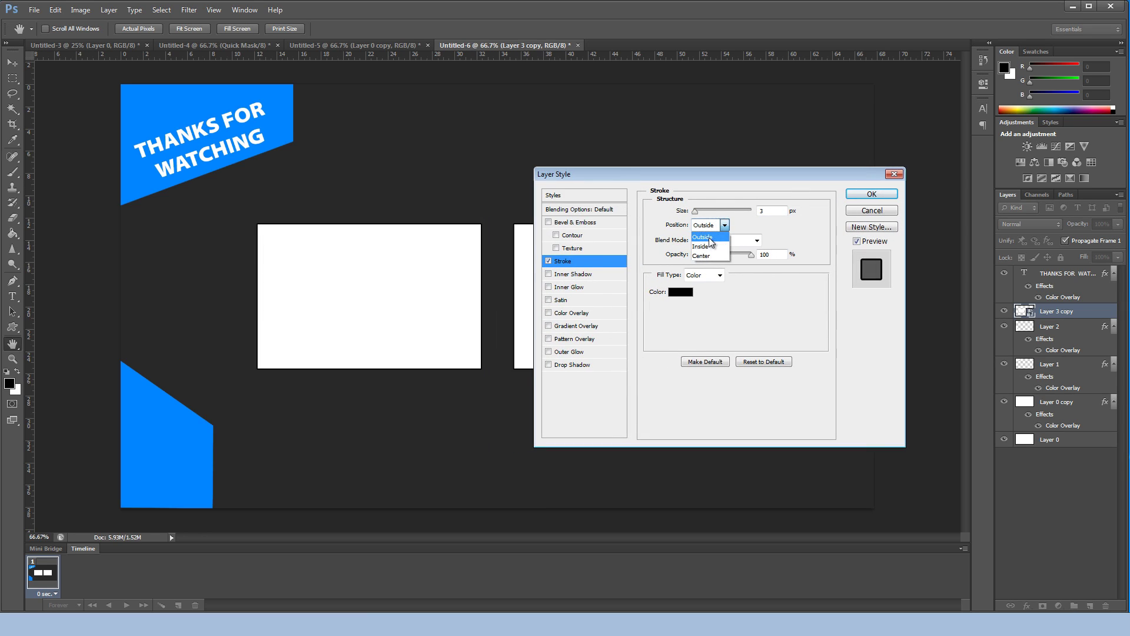
click(705, 247)
drag(695, 214, 694, 214)
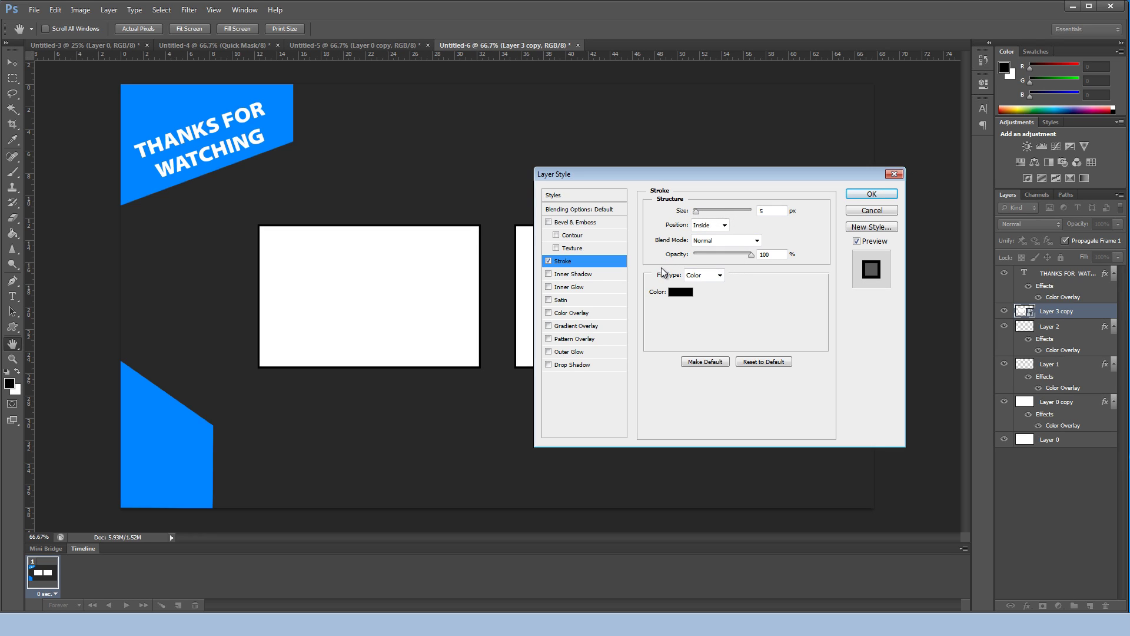
- Add an Inner Shadow with a size of 125 px in blue 0084ff, sampled from the title's corner shape
click(574, 274)
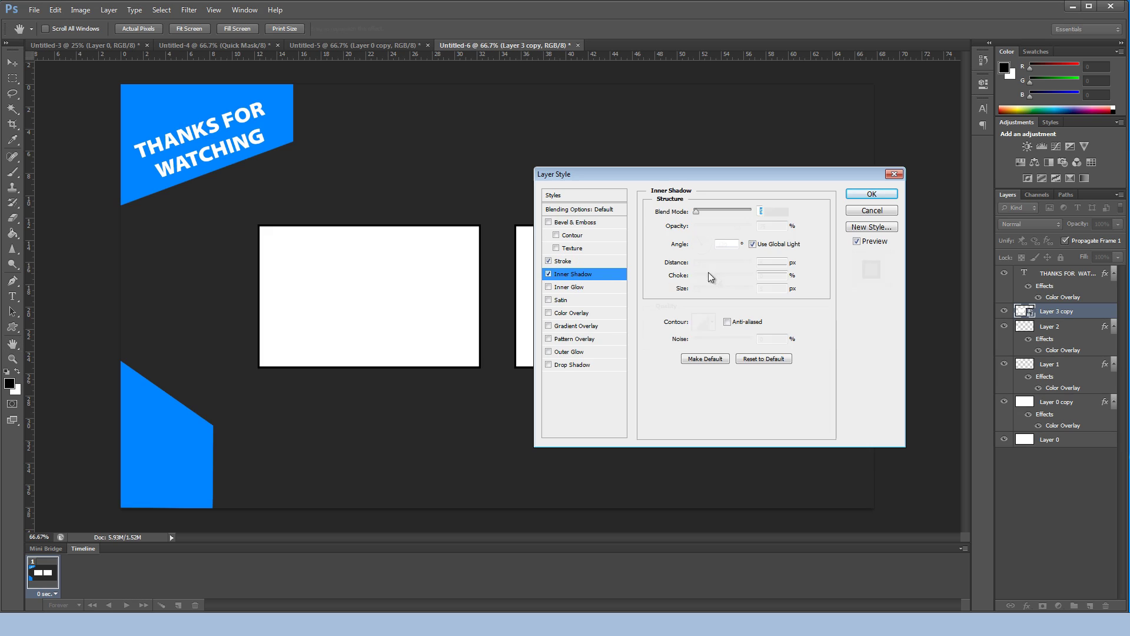
drag(698, 289, 725, 290)
click(776, 212)
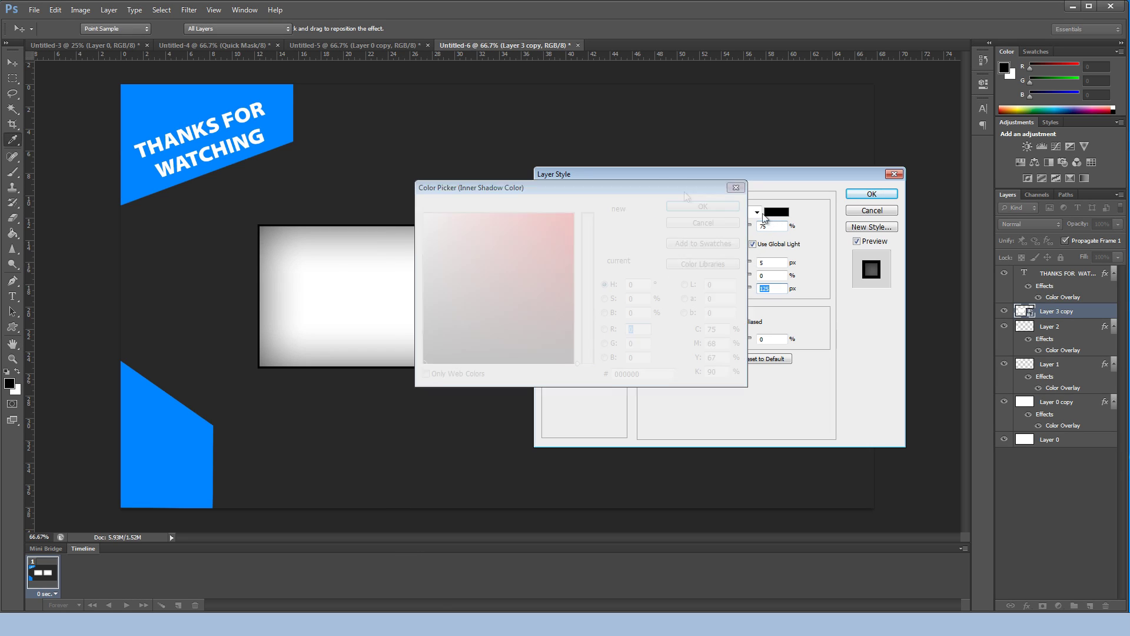
click(161, 104)
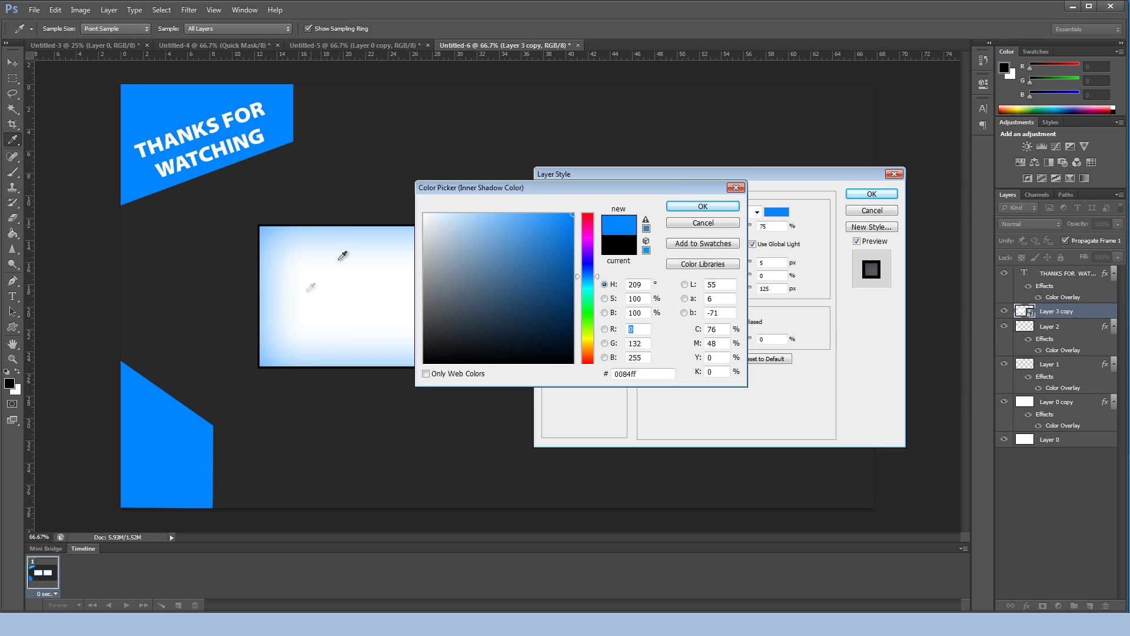
click(702, 223)
click(776, 212)
drag(144, 99, 356, 187)
click(157, 91)
click(703, 206)
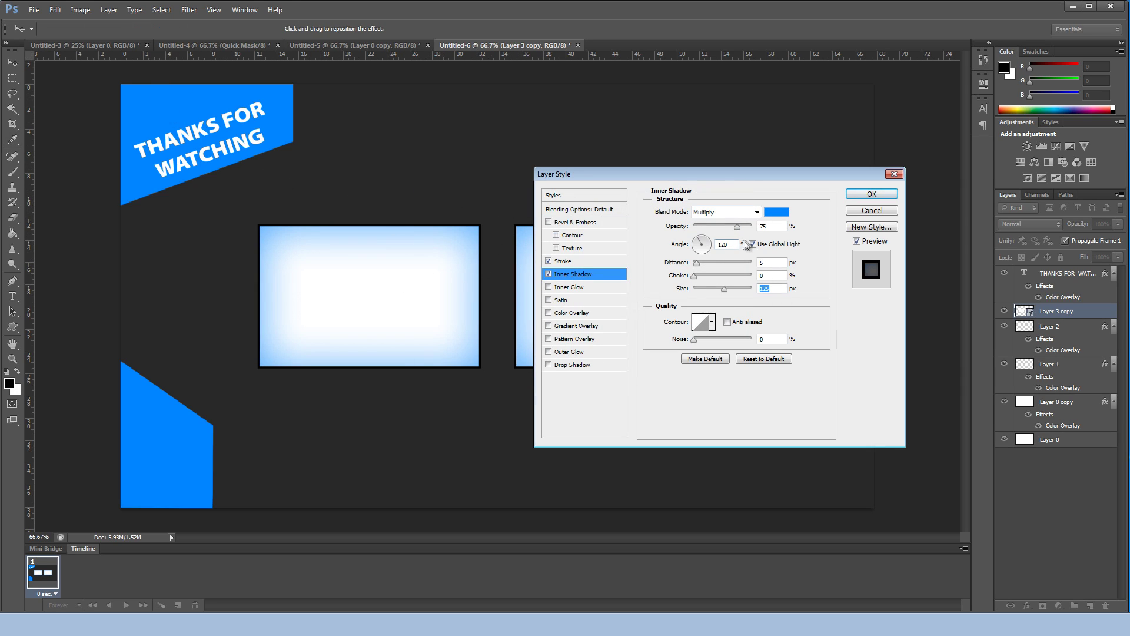
- Turn the Inner Shadow into a solid border with distance 0 px, choke 100% and size 13 px
drag(735, 288, 694, 288)
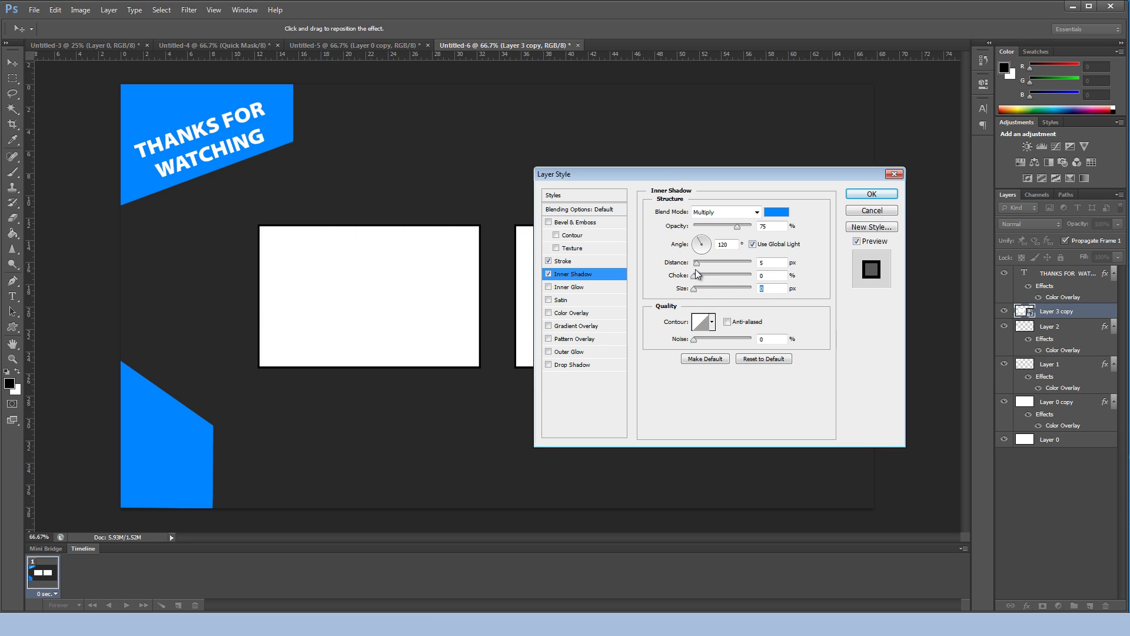
mouse_move(694, 275)
mouse_down()
mouse_move(708, 279)
mouse_move(701, 293)
mouse_up()
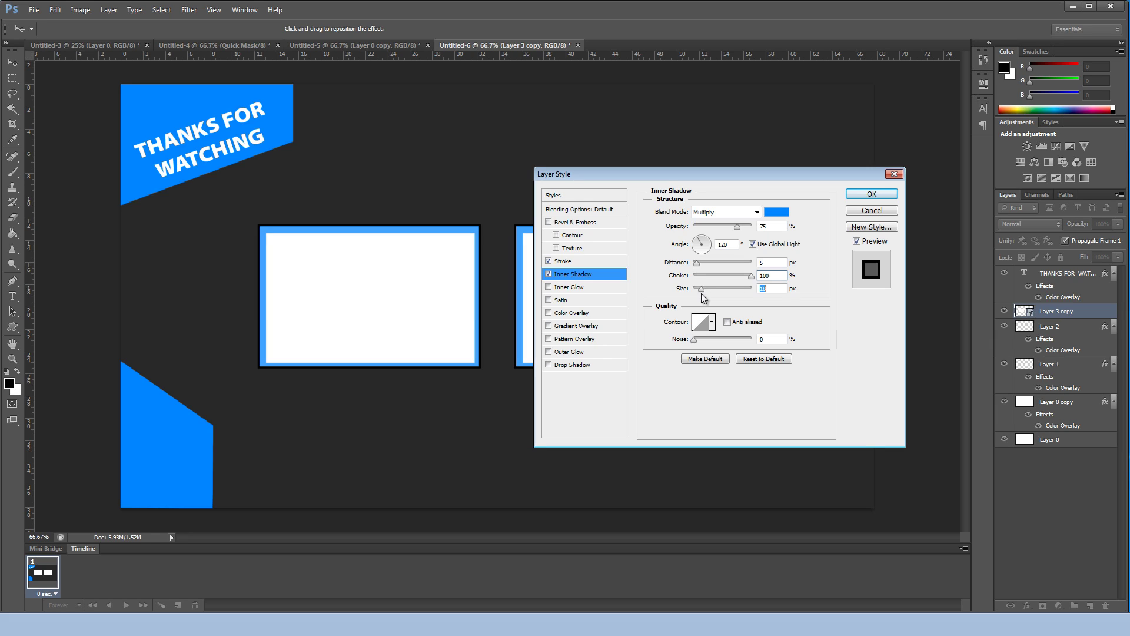
drag(701, 293, 700, 293)
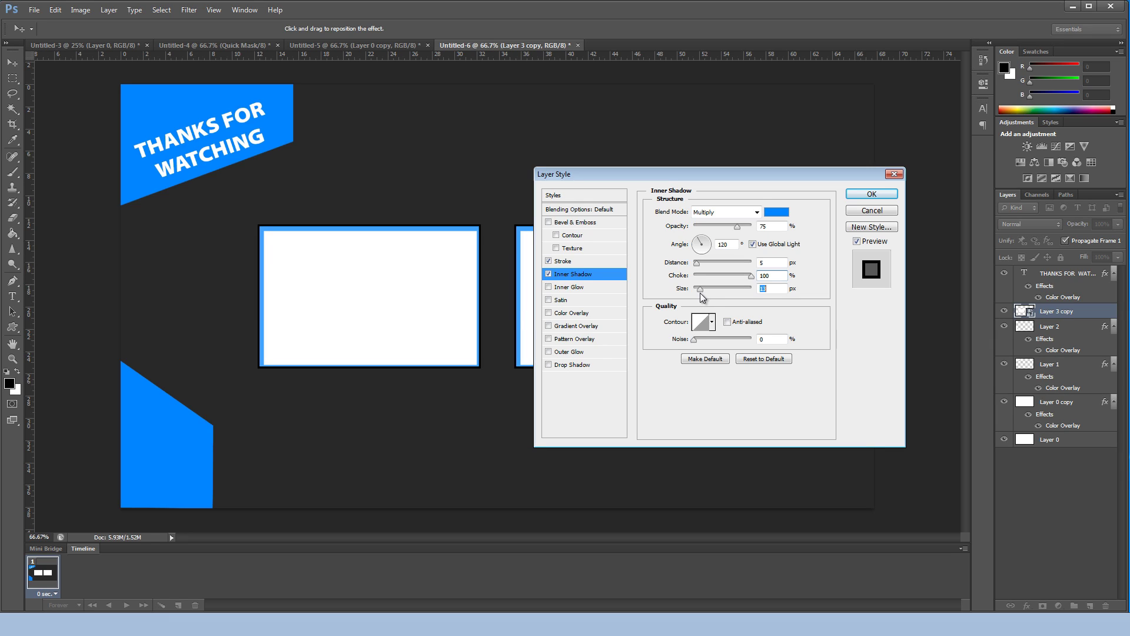
drag(696, 268, 694, 270)
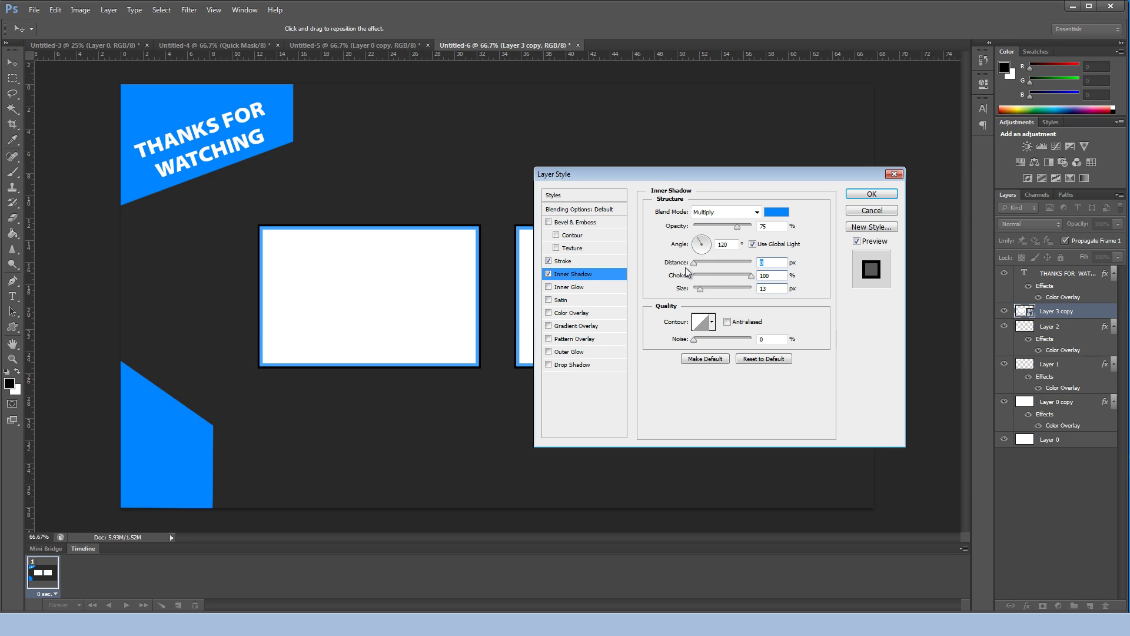
- Fine-tune the Inner Shadow's size on the video frames and apply the layer style
drag(703, 291, 699, 292)
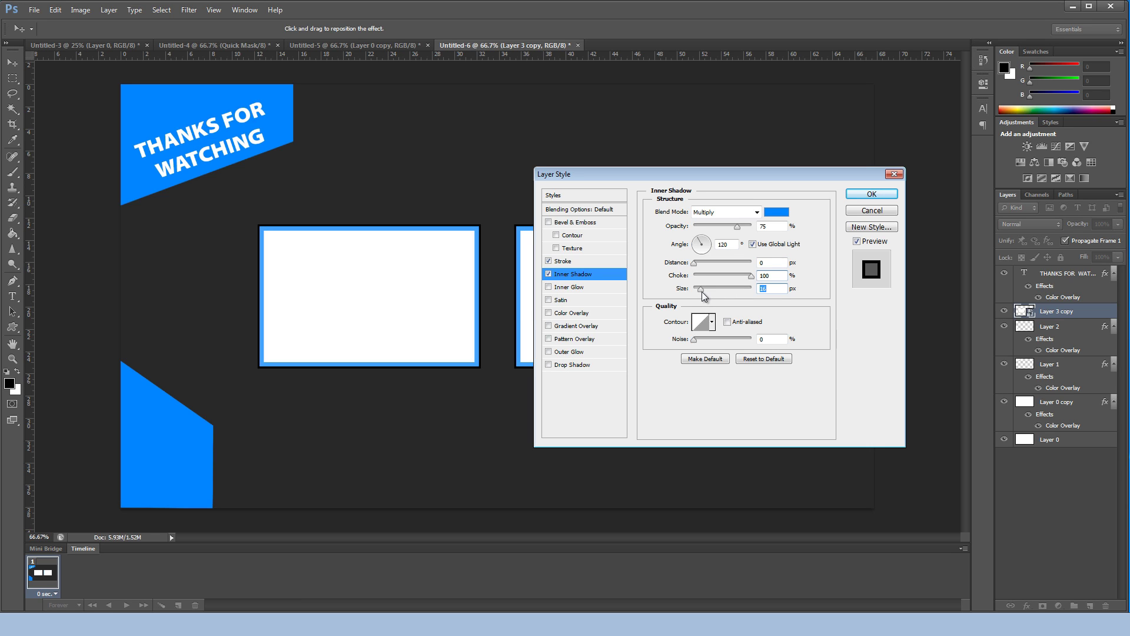
mouse_move(718, 182)
mouse_down()
mouse_move(986, 288)
mouse_move(694, 182)
mouse_move(707, 188)
mouse_up()
click(860, 199)
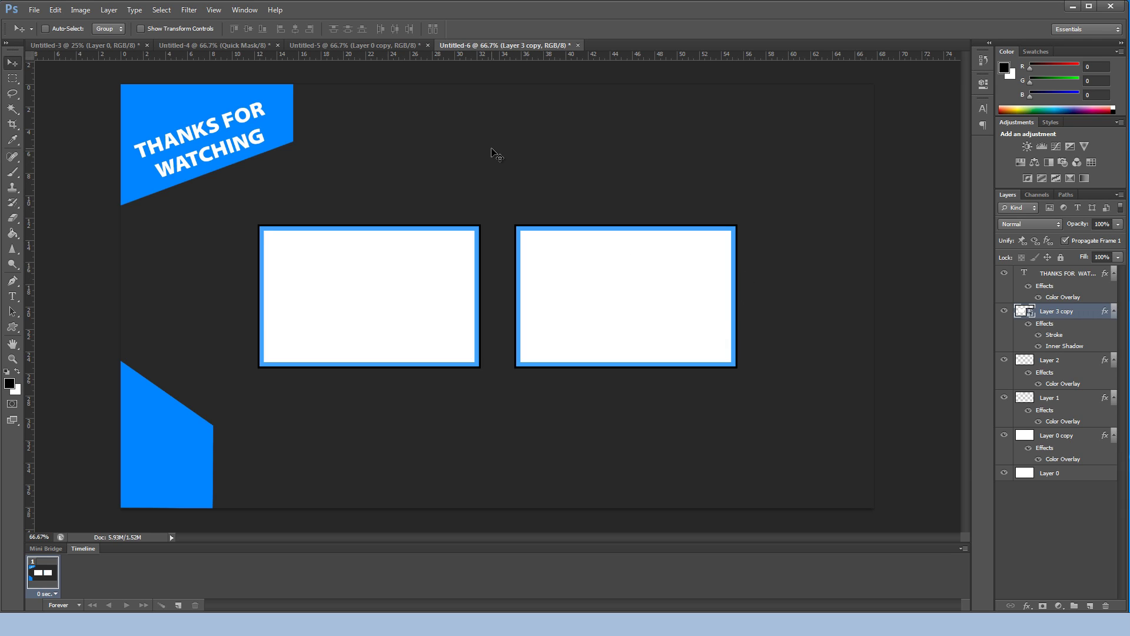
- Add the text "YOUR NAME" and place it in the upper-right area of the canvas
key(t)
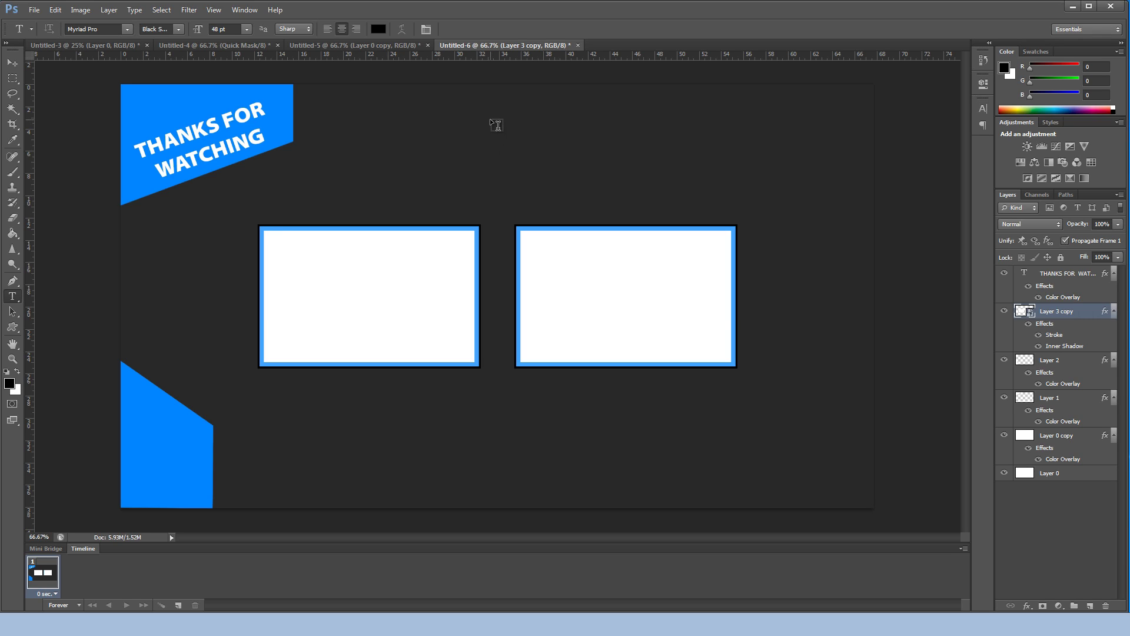
click(531, 132)
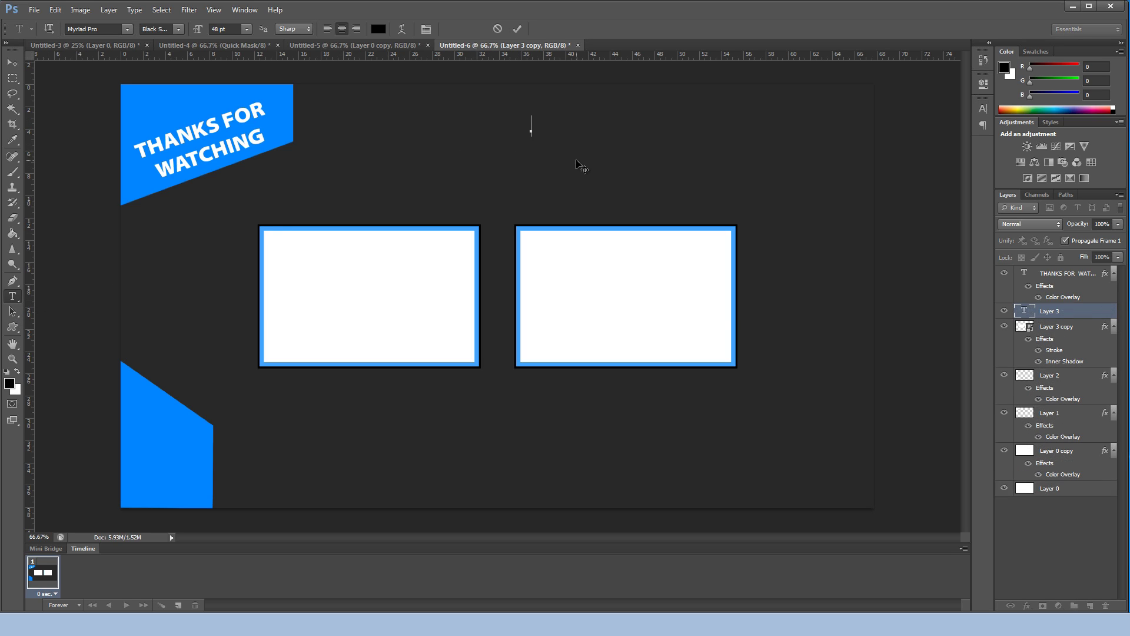
text(YOUR NAME)
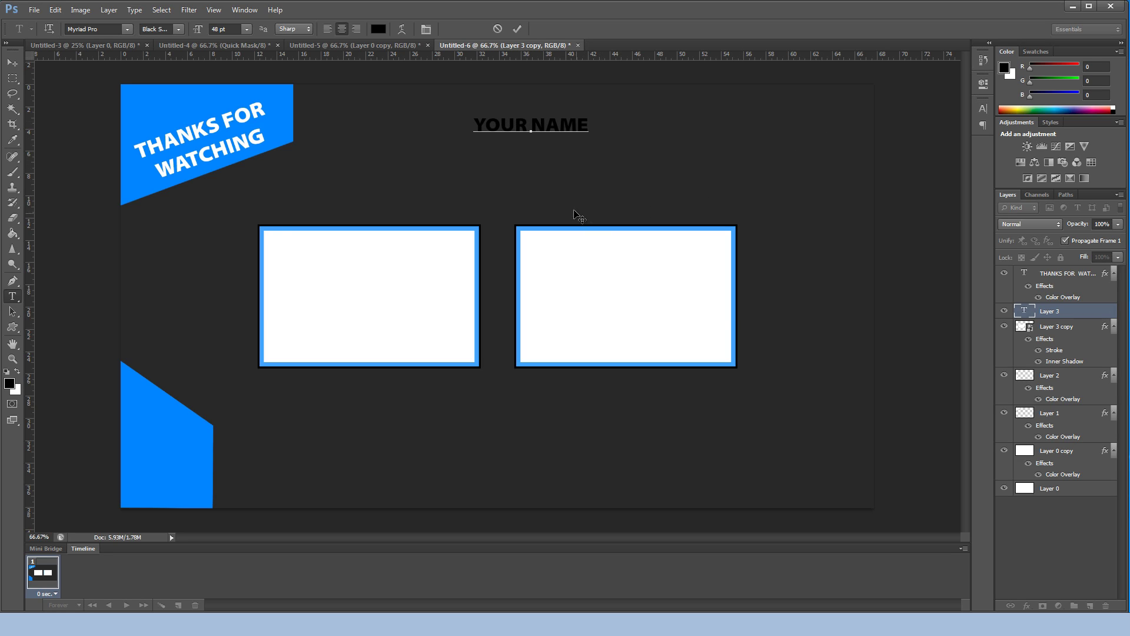
drag(579, 217, 810, 198)
double_click(776, 103)
click(743, 106)
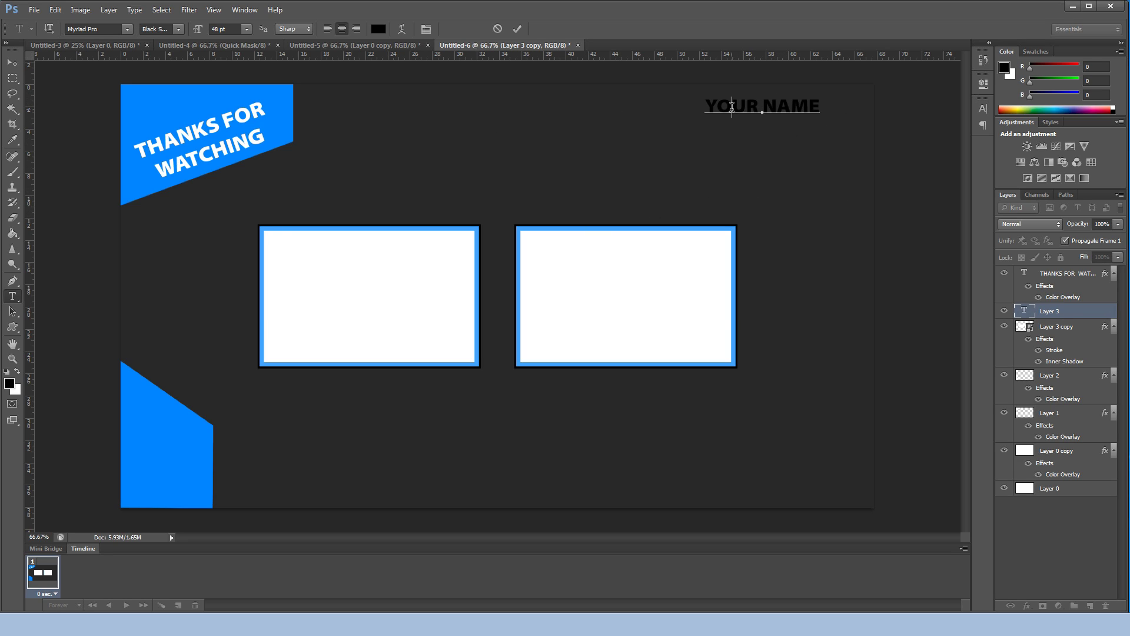
click(12, 63)
- Set the "YOUR NAME" text to 120 pt and move it fully inside the canvas's upper-right corner
click(12, 296)
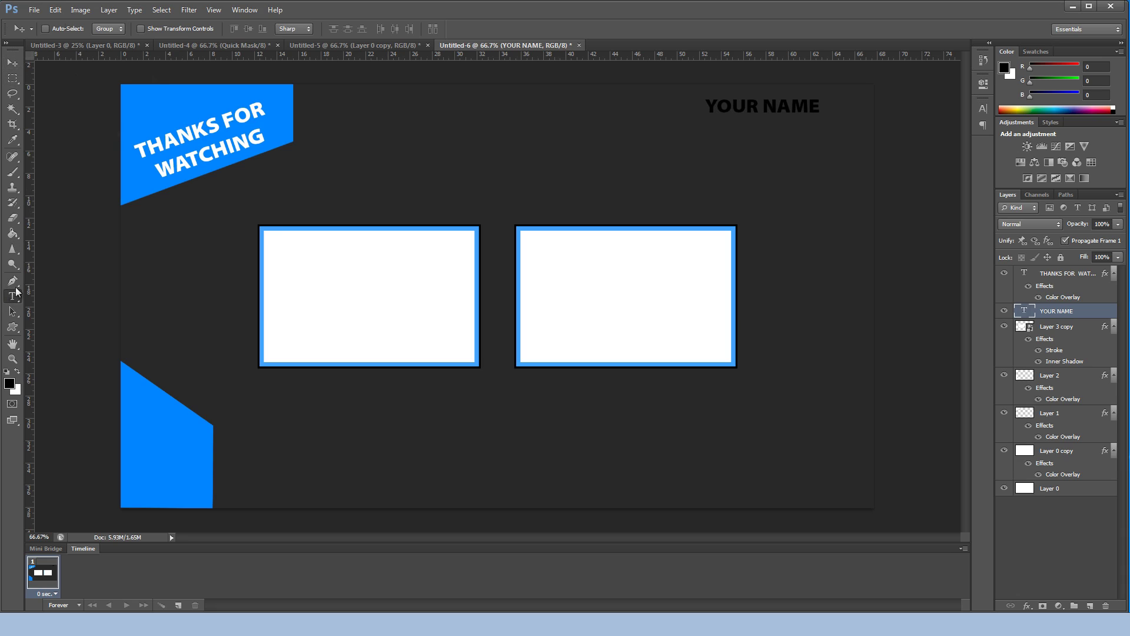
click(246, 29)
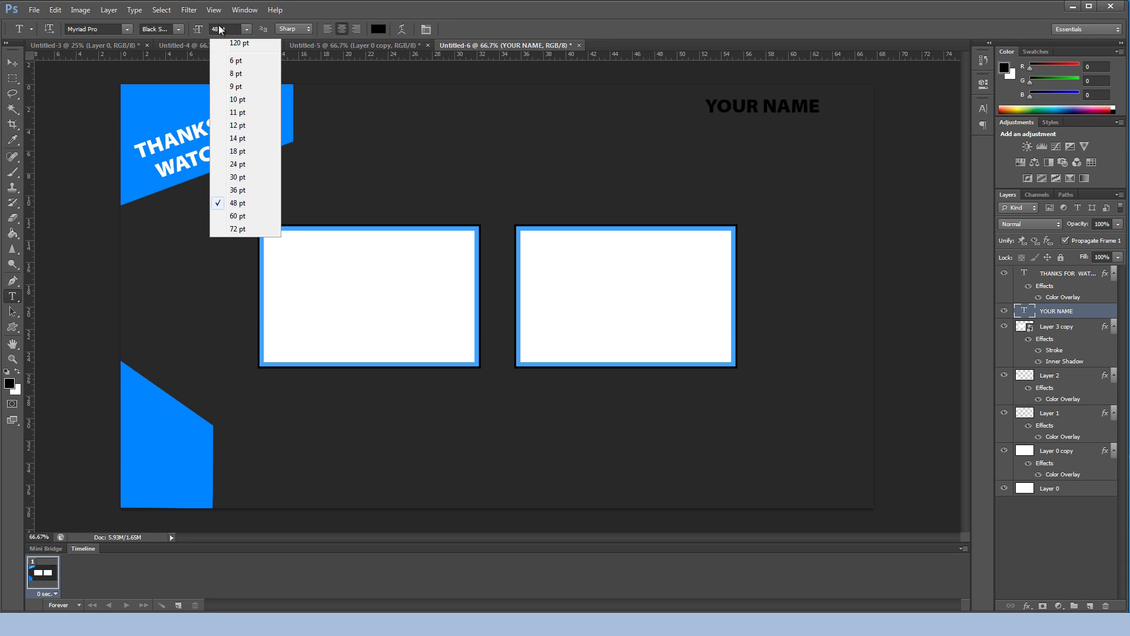
click(196, 65)
text(120)
key(Return)
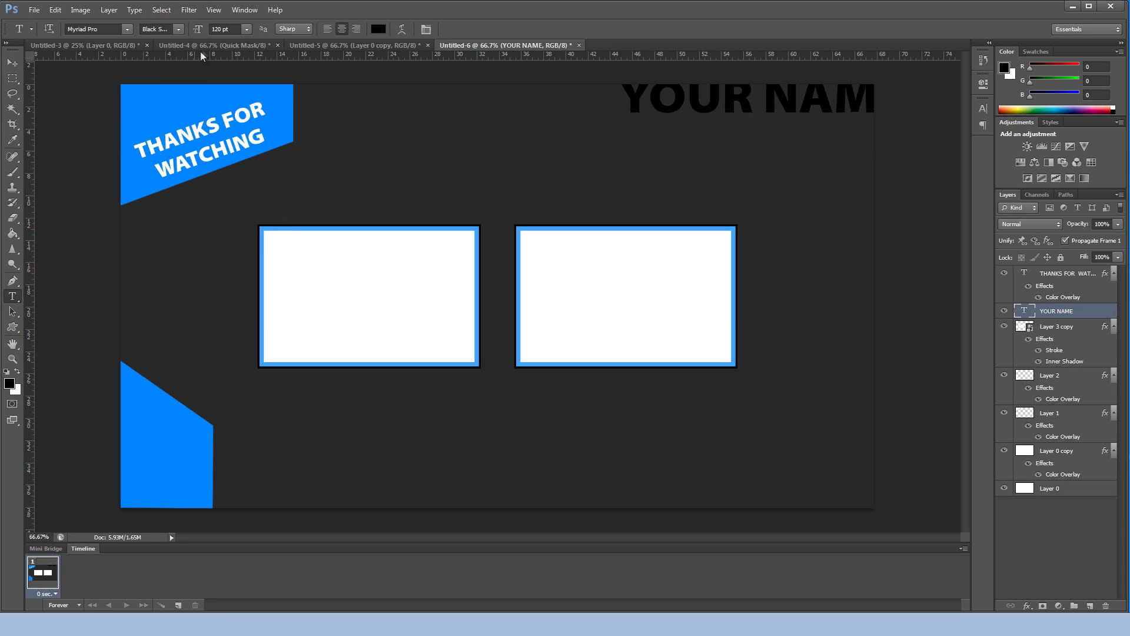
click(17, 64)
drag(827, 125, 779, 133)
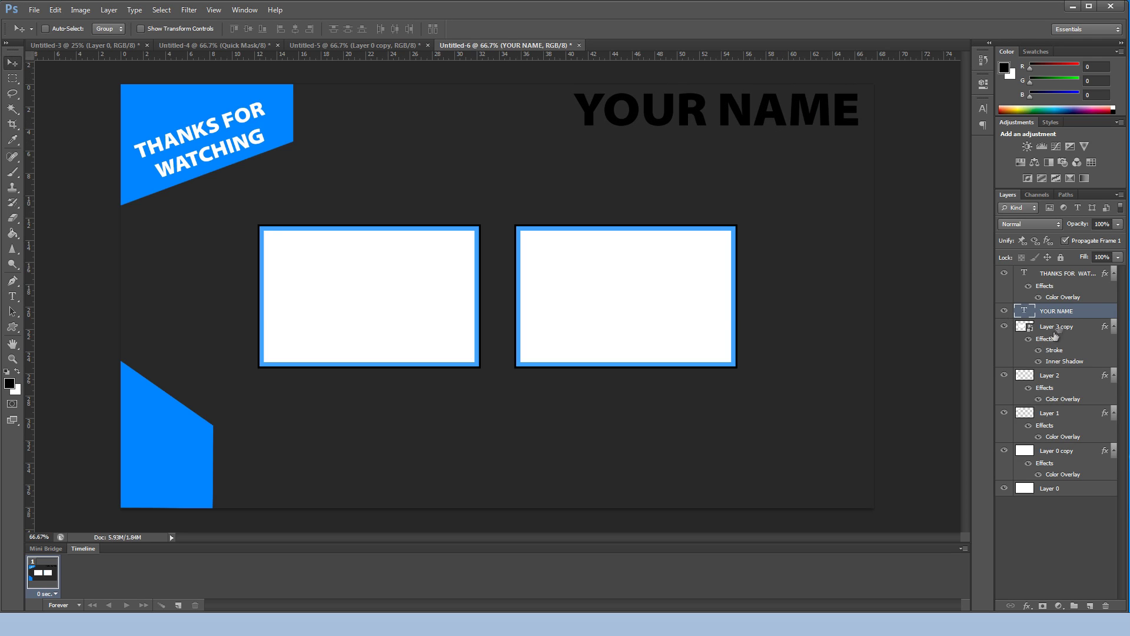
- Add a Stroke to the "YOUR NAME" text layer in blue 0084ff, sampled from the title's corner shape
right_click(1059, 313)
click(1083, 180)
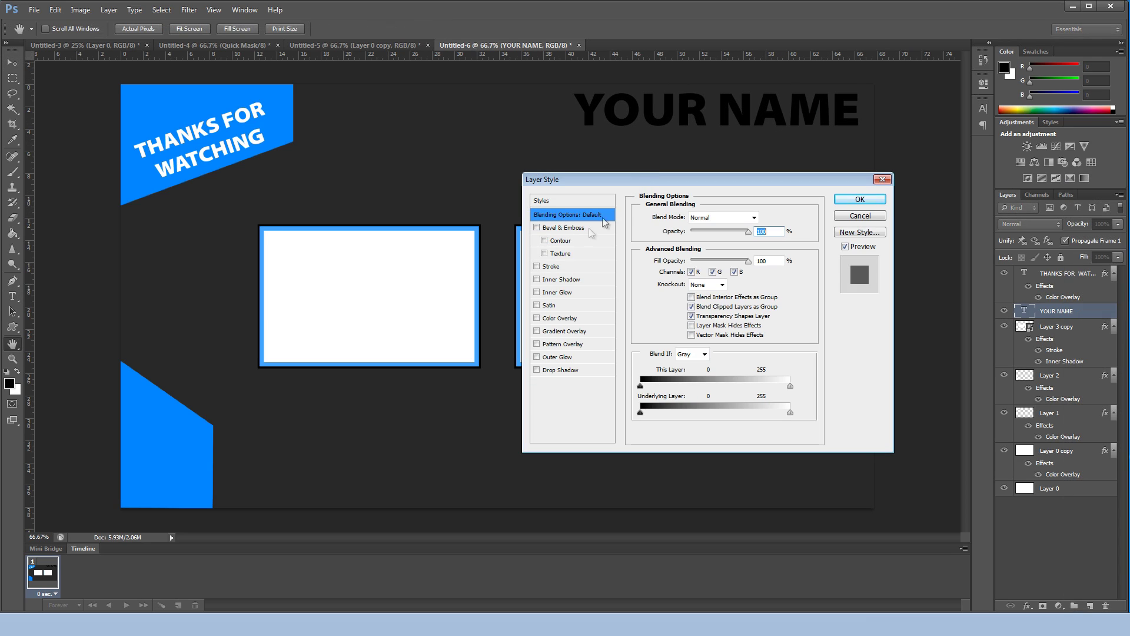
click(546, 267)
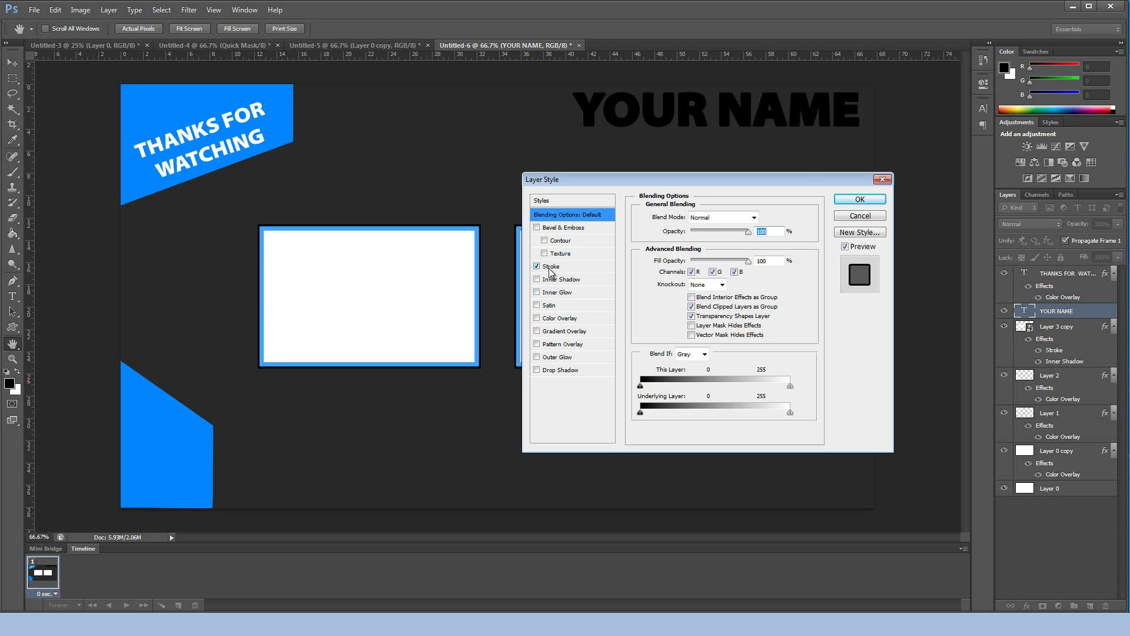
click(669, 301)
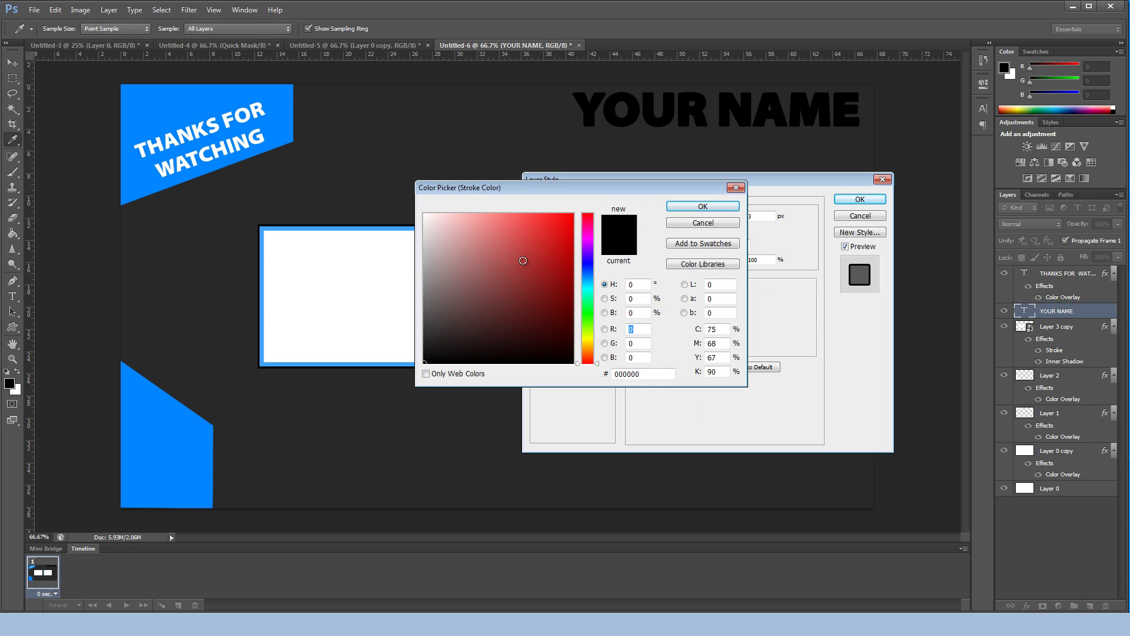
click(282, 133)
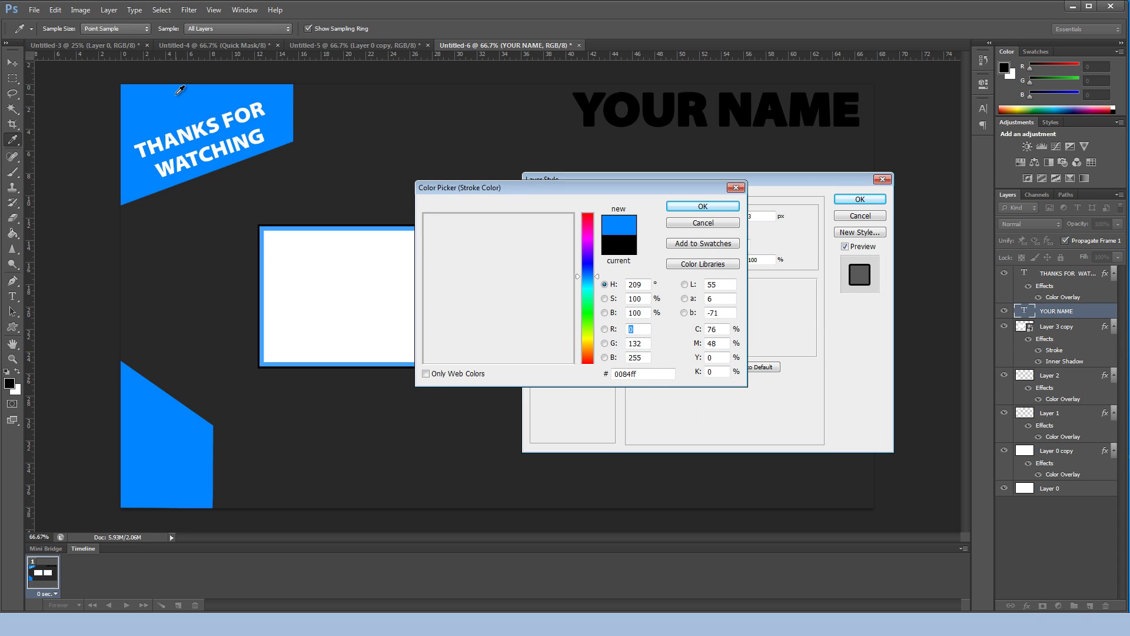
click(701, 208)
- Add a white ffffff Color Overlay to the "YOUR NAME" text
click(561, 319)
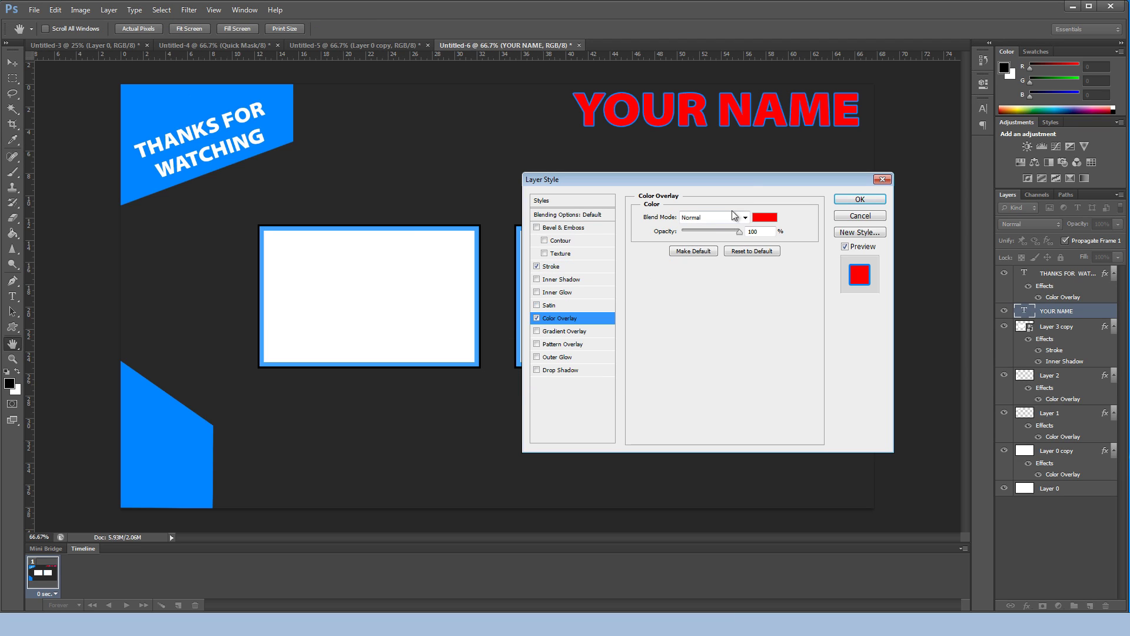
click(763, 217)
click(424, 214)
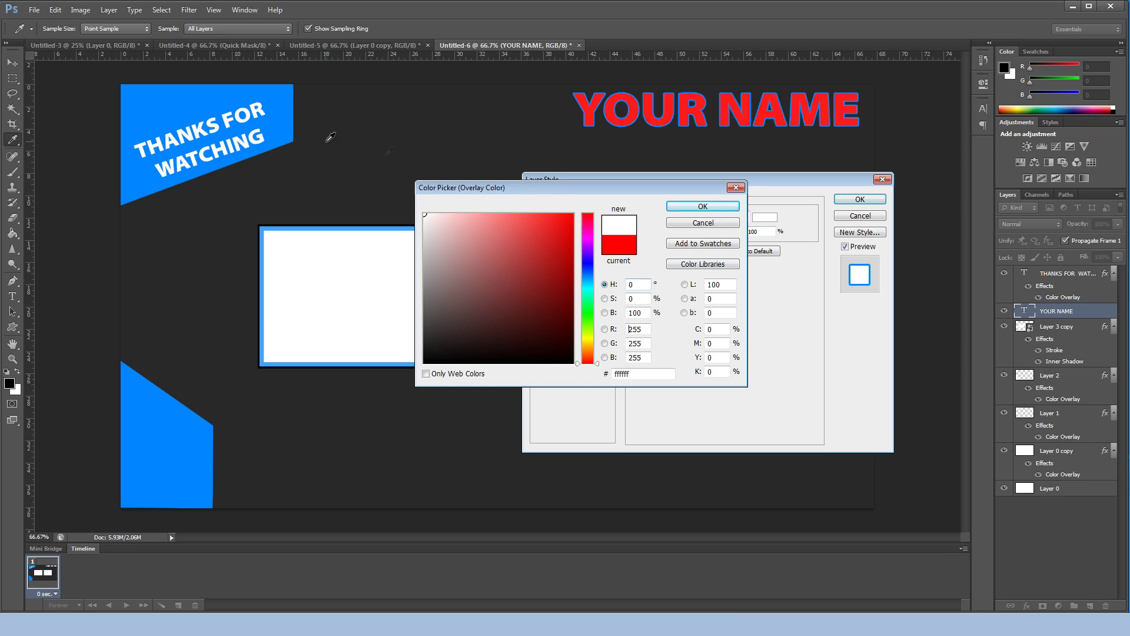
click(703, 206)
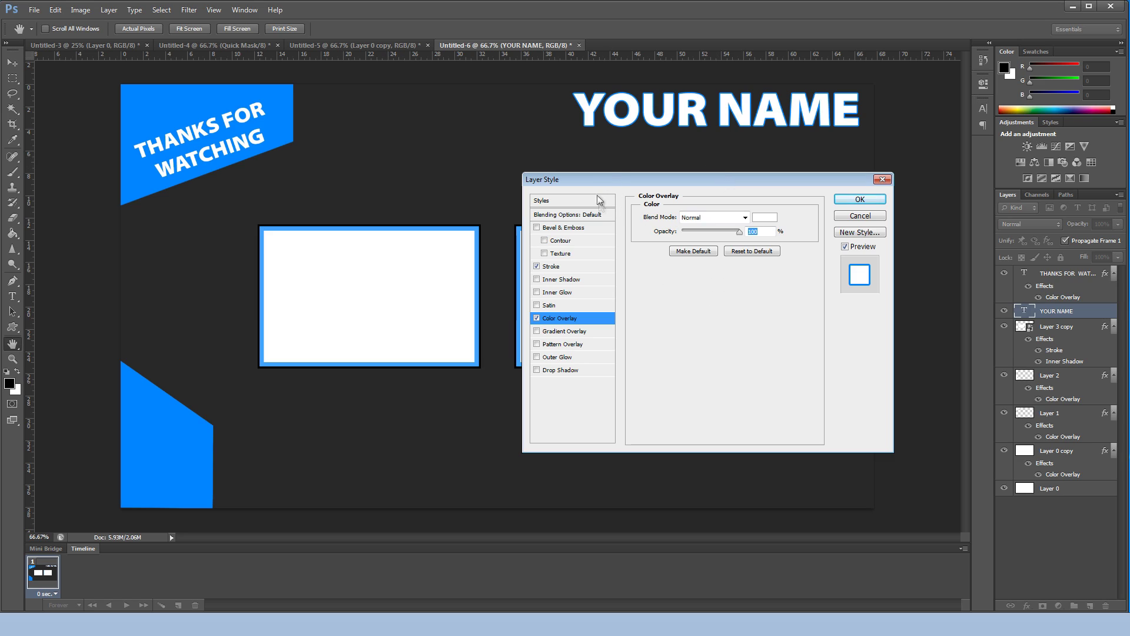
- Set the "YOUR NAME" text's Stroke size to 5 px and apply the layer style
click(554, 266)
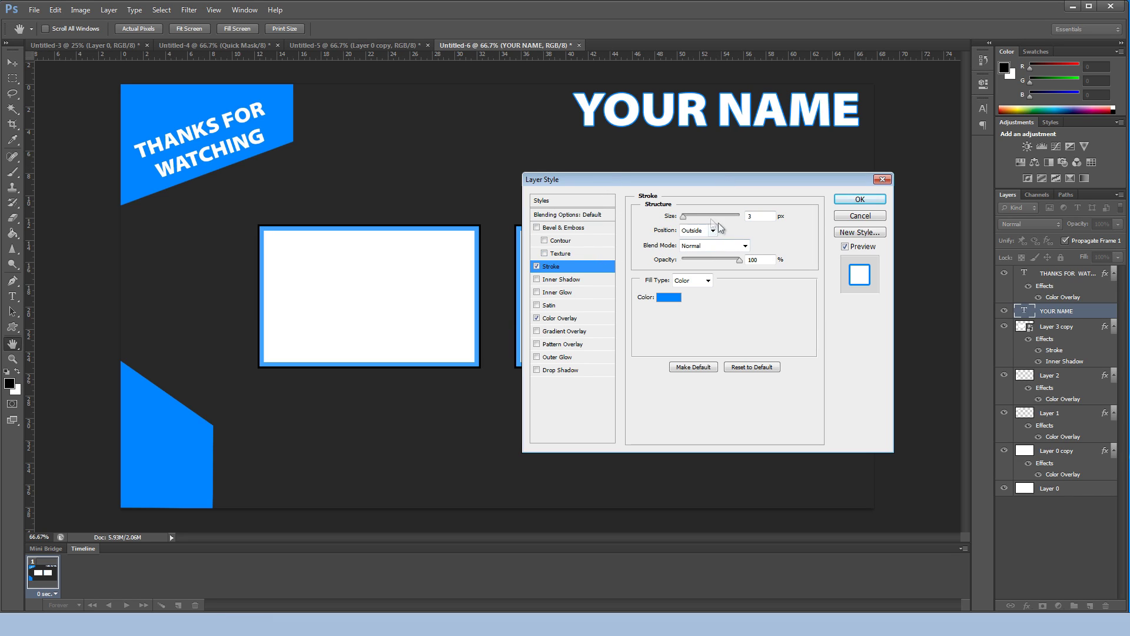
text(5)
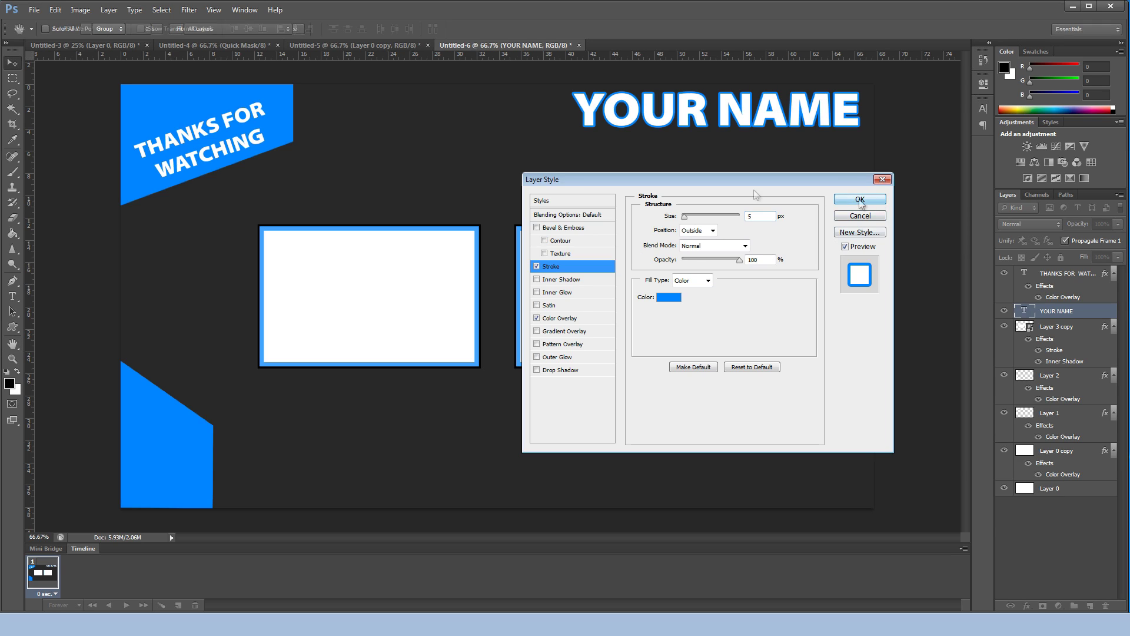
click(859, 199)
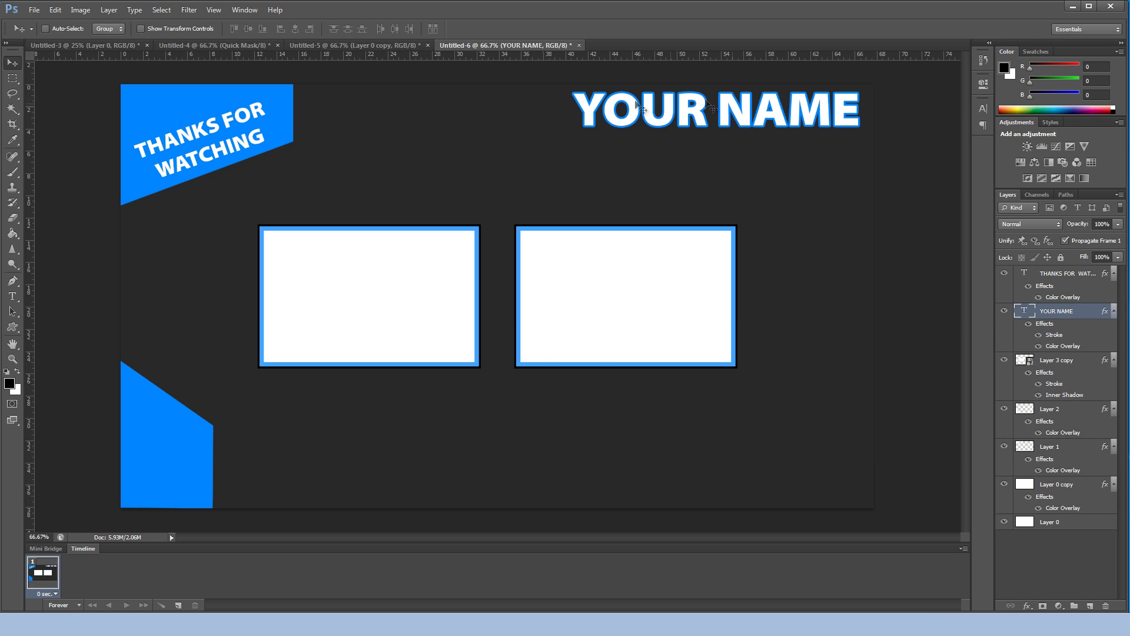
- Try the "YOUR NAME" text above the video frames, then reposition it in the canvas's upper-right corner
drag(737, 160, 557, 208)
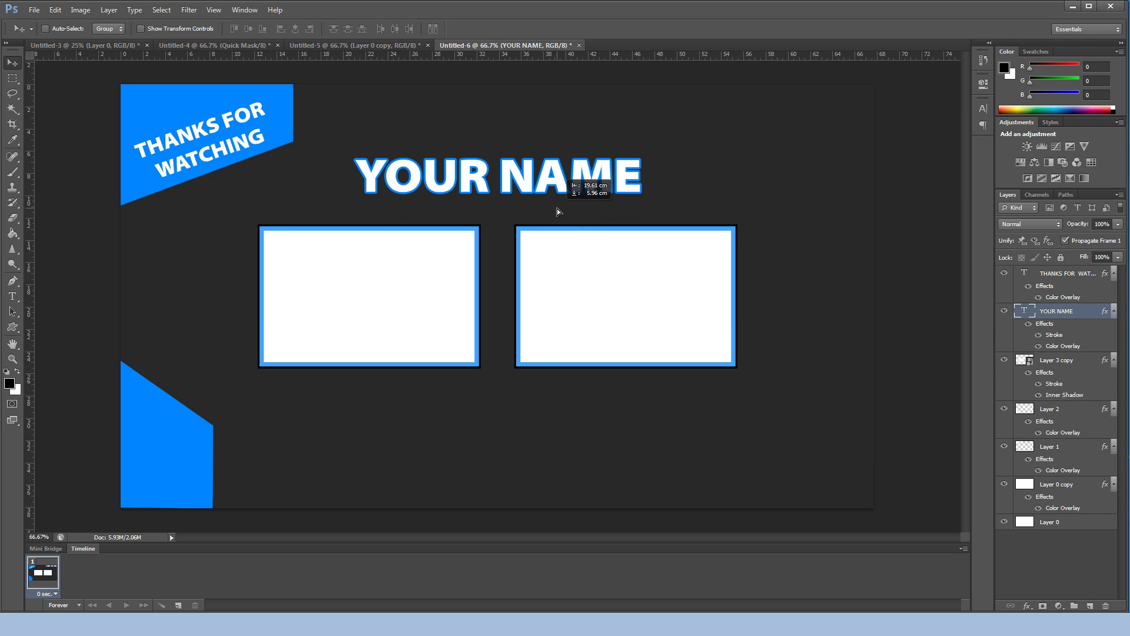
drag(553, 206, 814, 158)
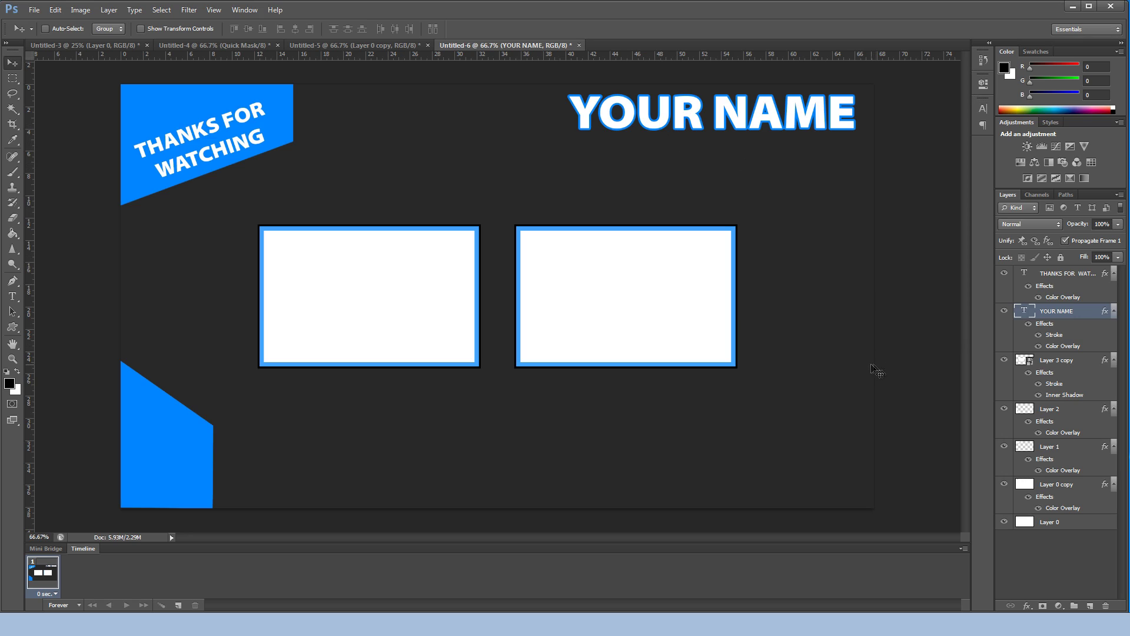
drag(824, 141, 830, 142)
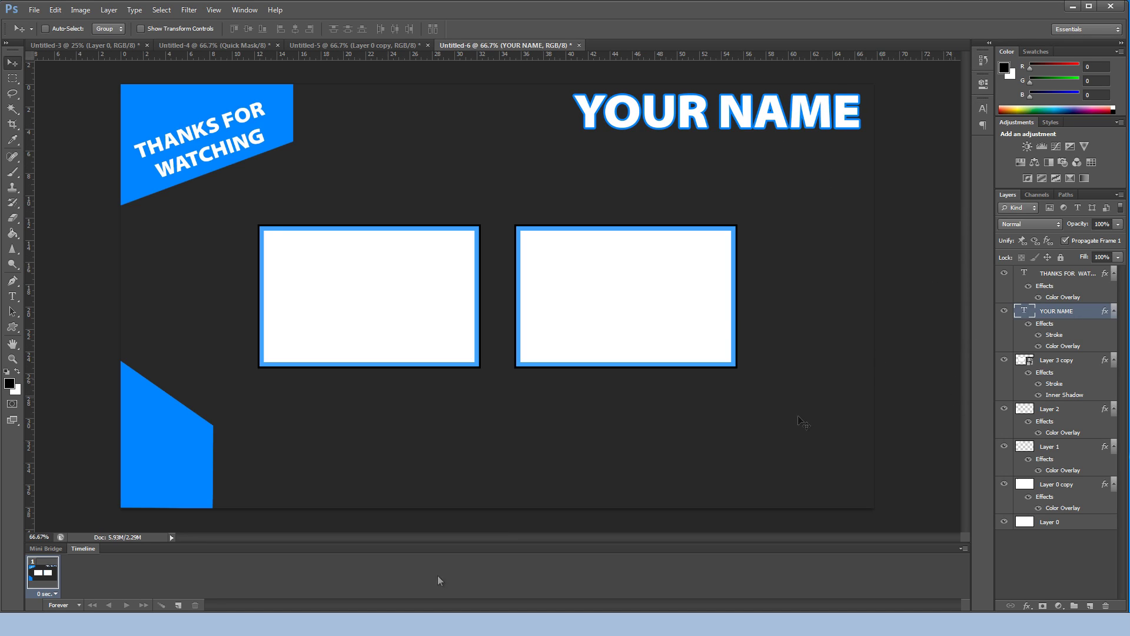
- Add the text "PREVIOUS VIDEO" and move it below the left video frame
click(12, 296)
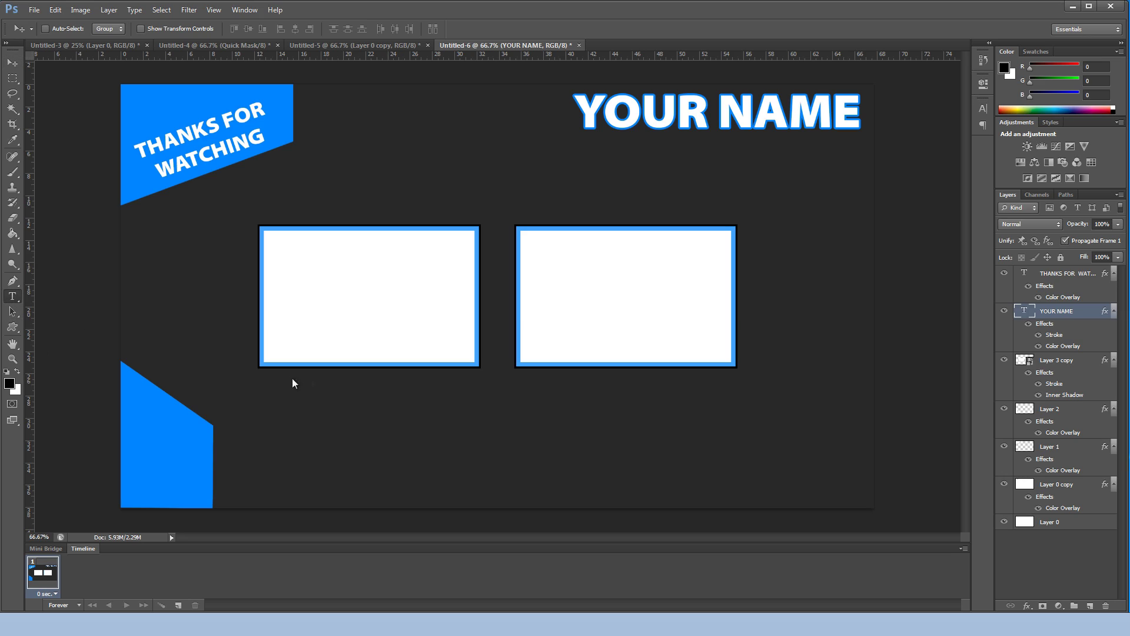
click(325, 382)
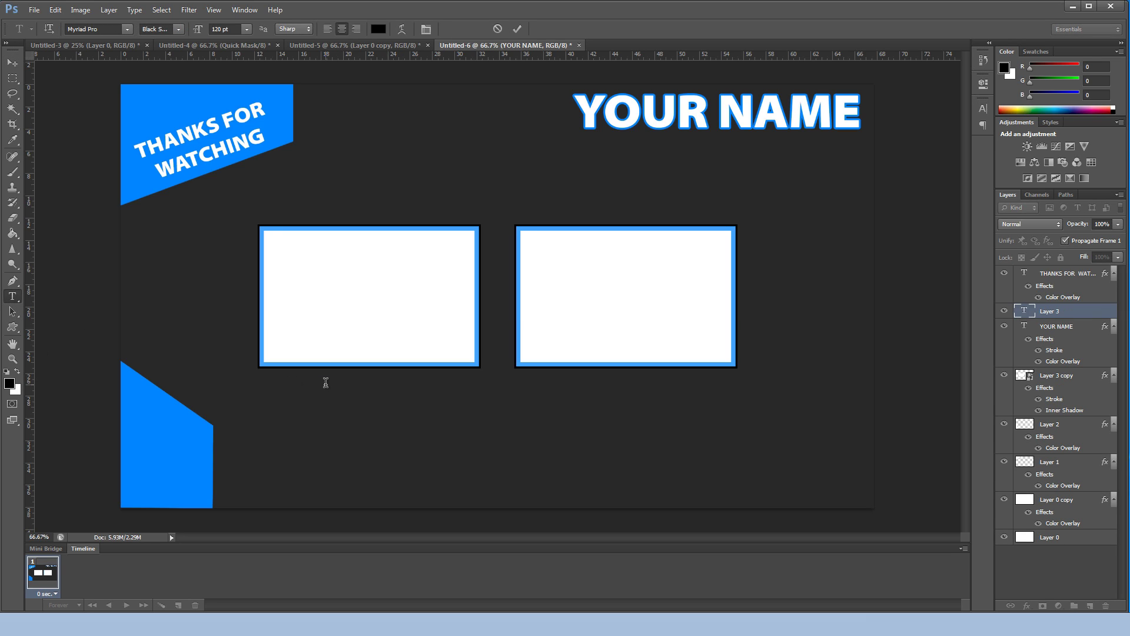
text(PREVIOUS VIDEO)
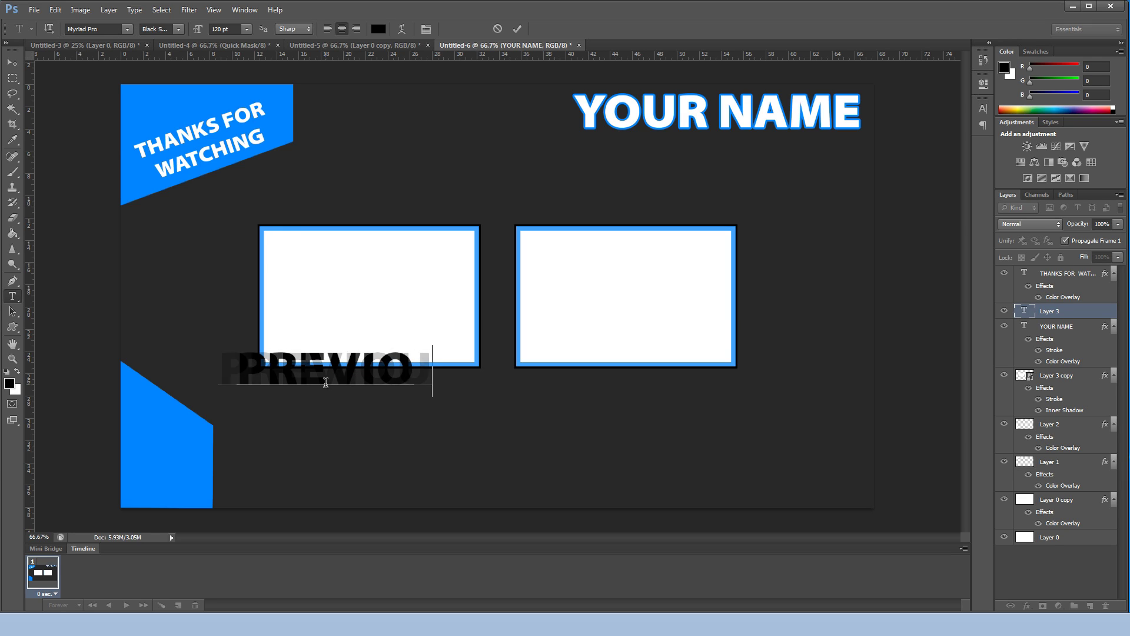
click(12, 62)
drag(371, 419, 410, 440)
- Set the "PREVIOUS VIDEO" text to 48 pt and place it centered just below the left video frame
key(t)
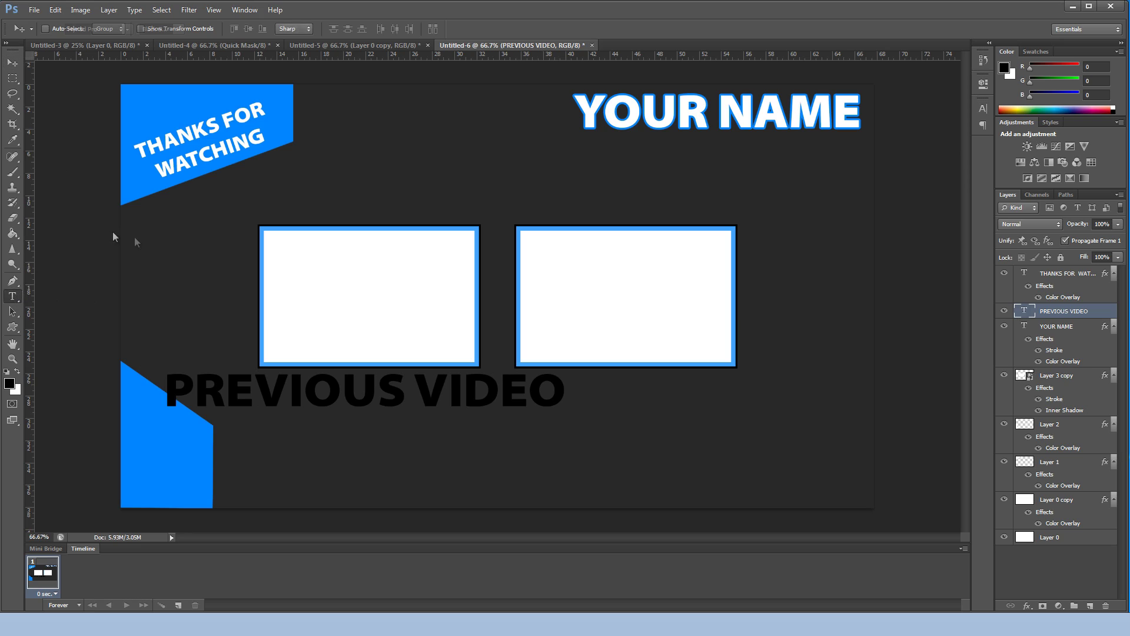
click(246, 29)
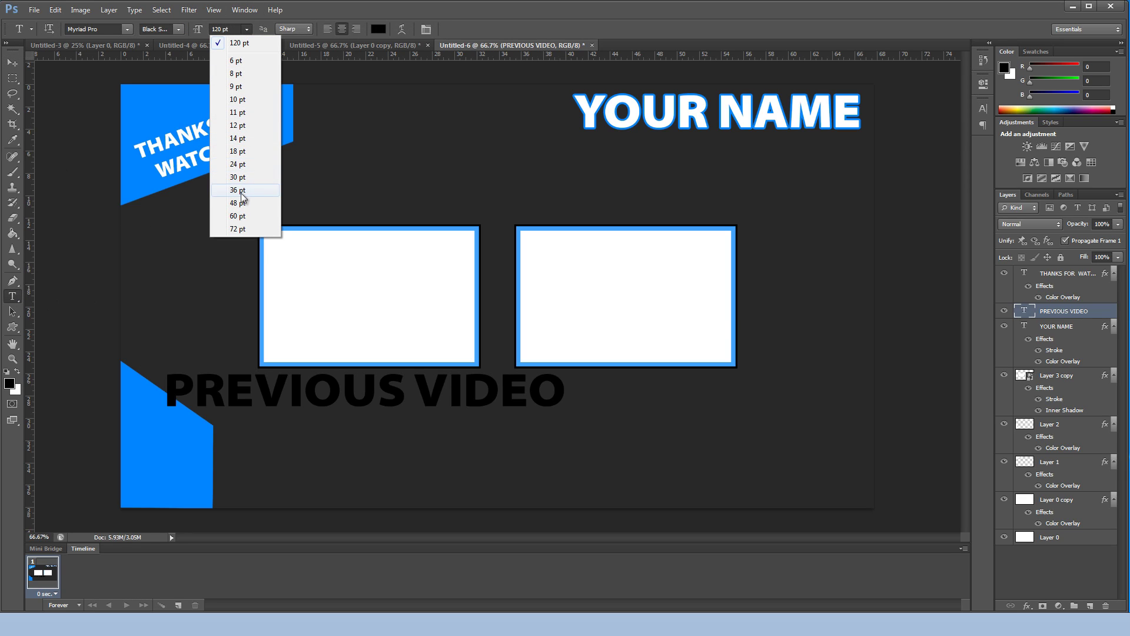
click(244, 203)
click(11, 61)
drag(284, 382, 285, 370)
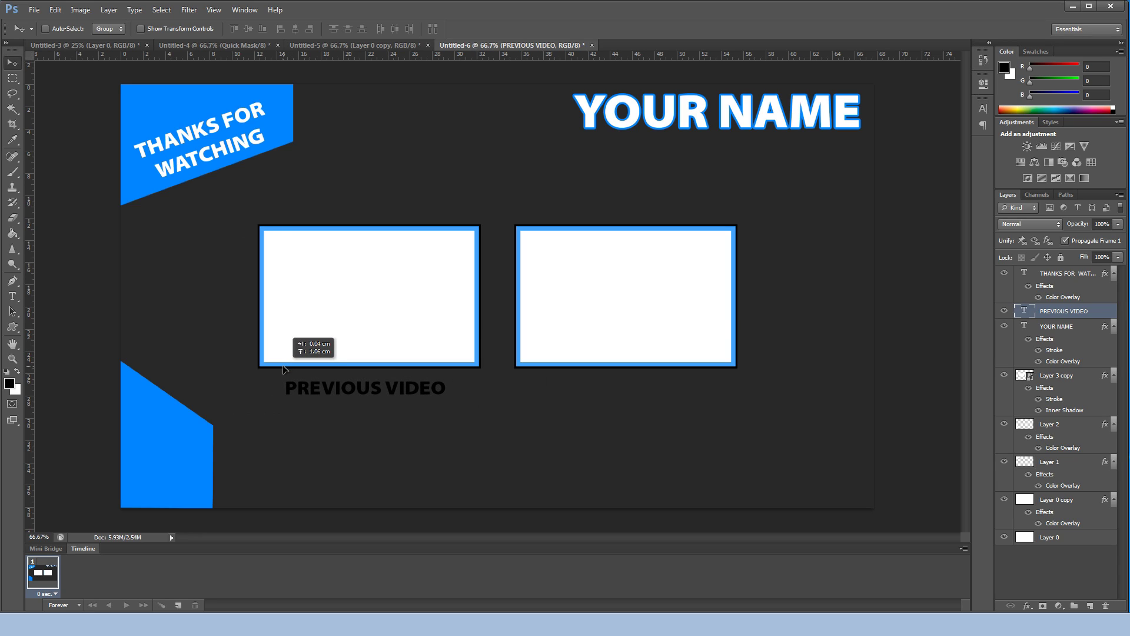
click(11, 296)
click(12, 62)
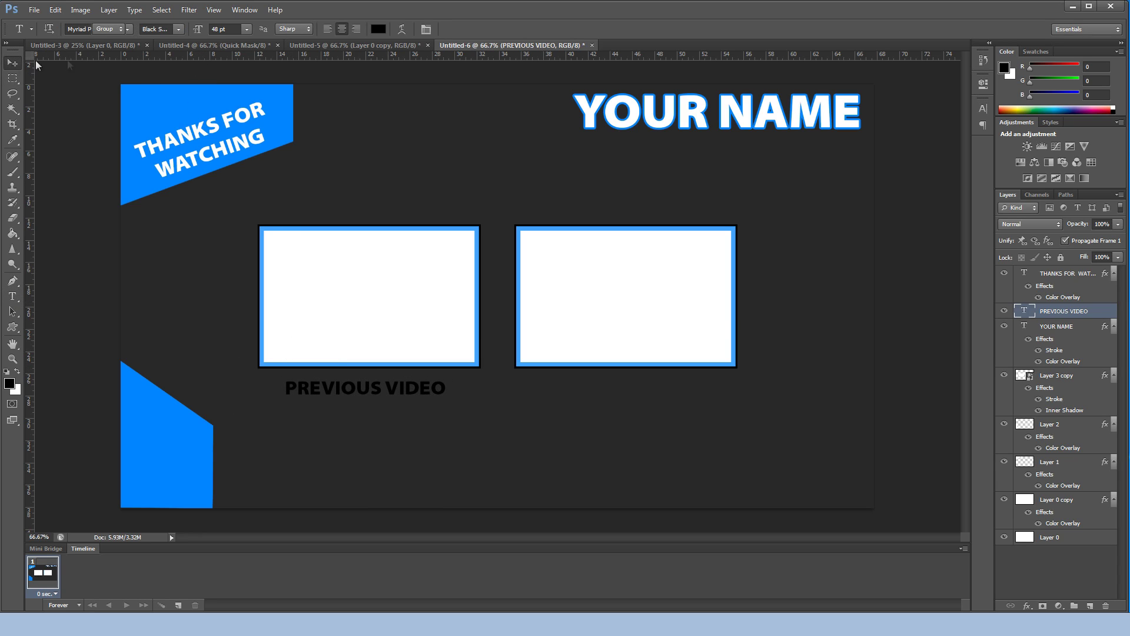
click(11, 296)
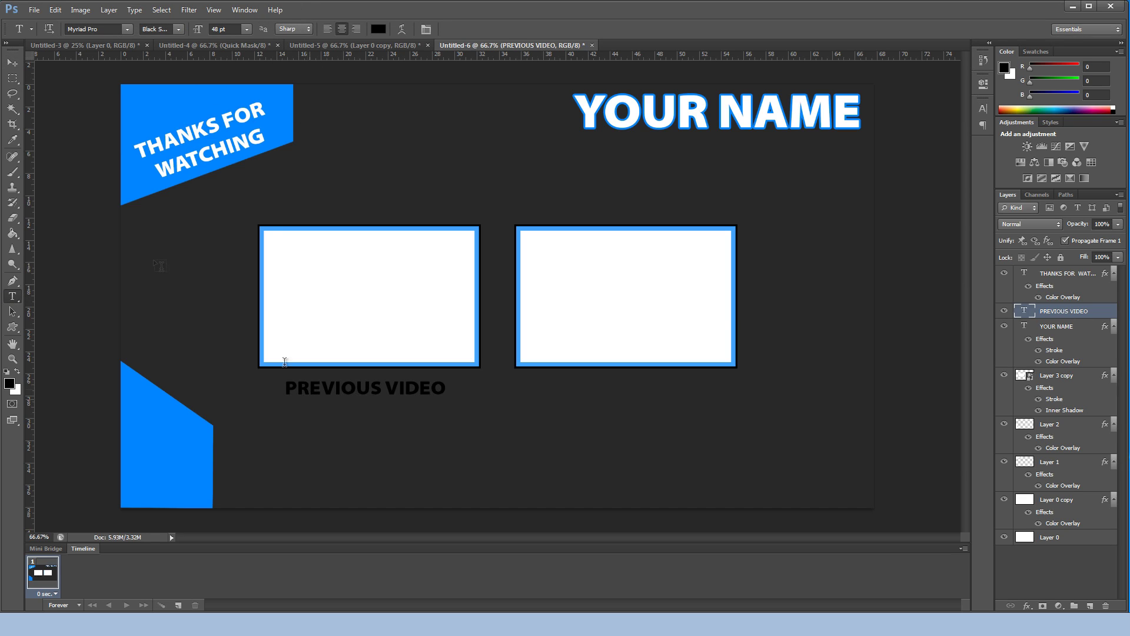
- Duplicate the "PREVIOUS VIDEO" text layer and place the copy centered below the right video frame
key(v)
right_click(1082, 319)
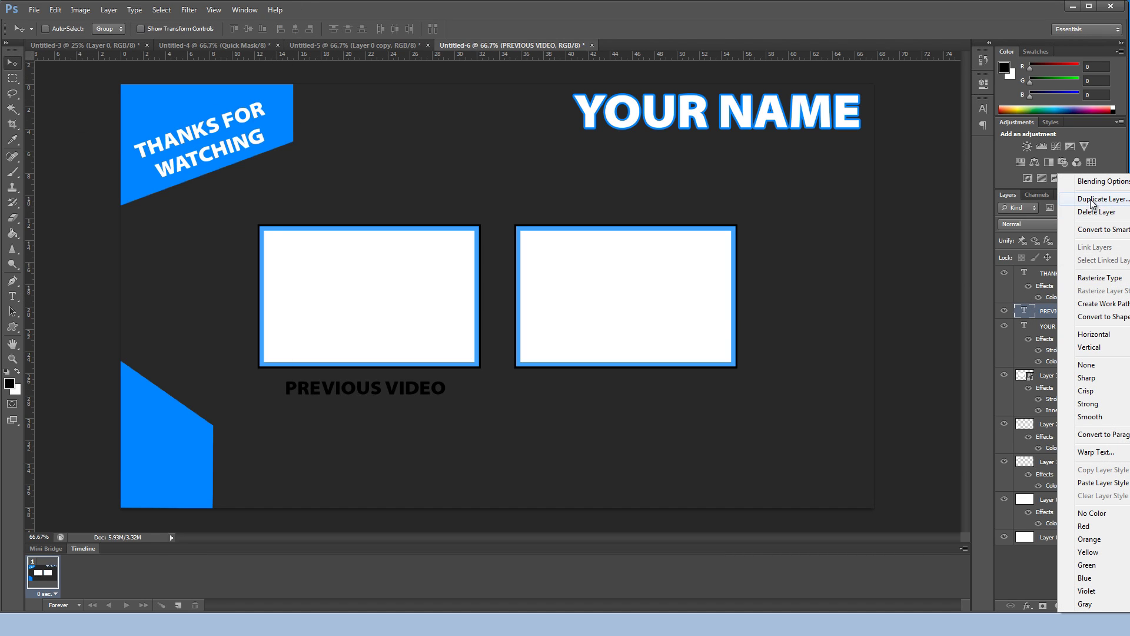
click(1096, 199)
click(678, 280)
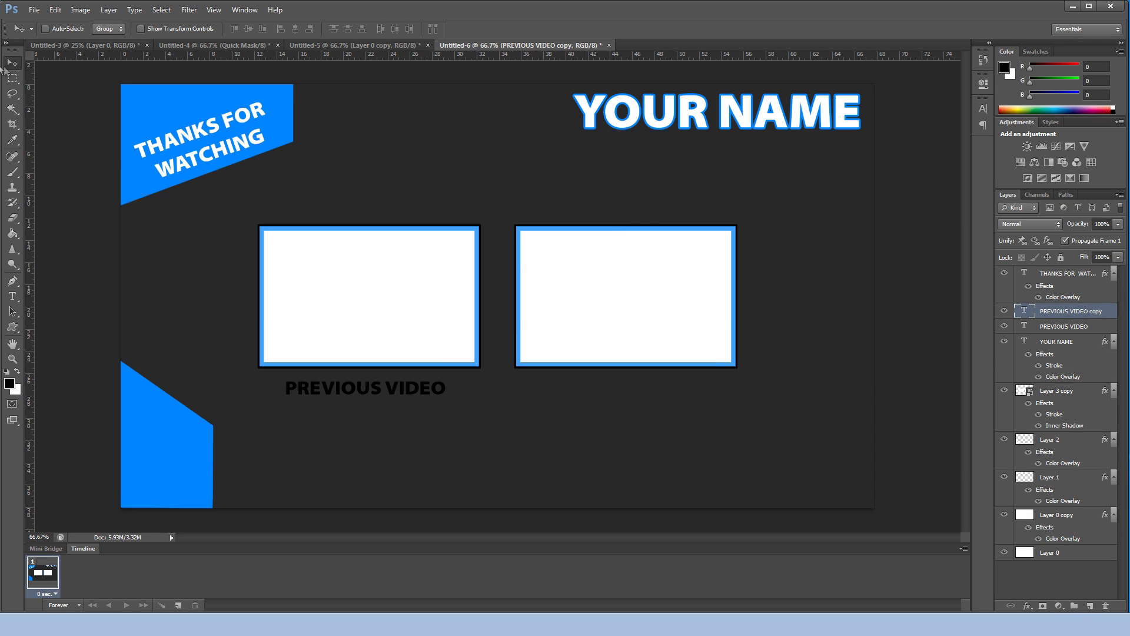
drag(465, 415, 720, 408)
- Replace the word "PREVIOUS" with "RANDOM" in the caption below the right video frame
key(t)
click(642, 383)
drag(643, 384, 421, 360)
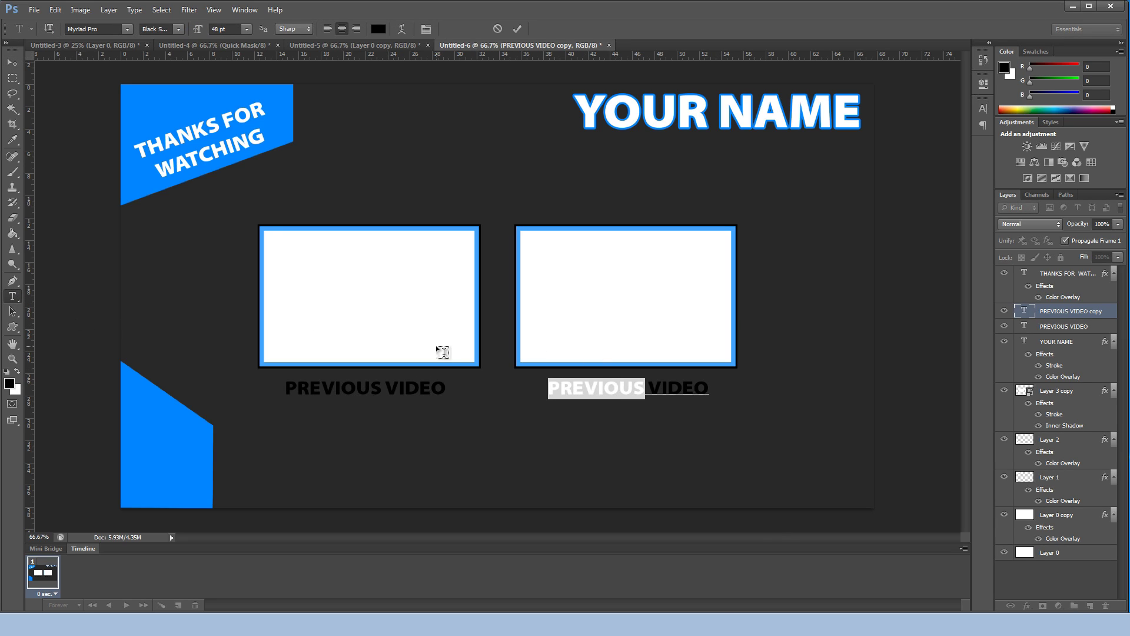
text(RANDOM)
click(12, 62)
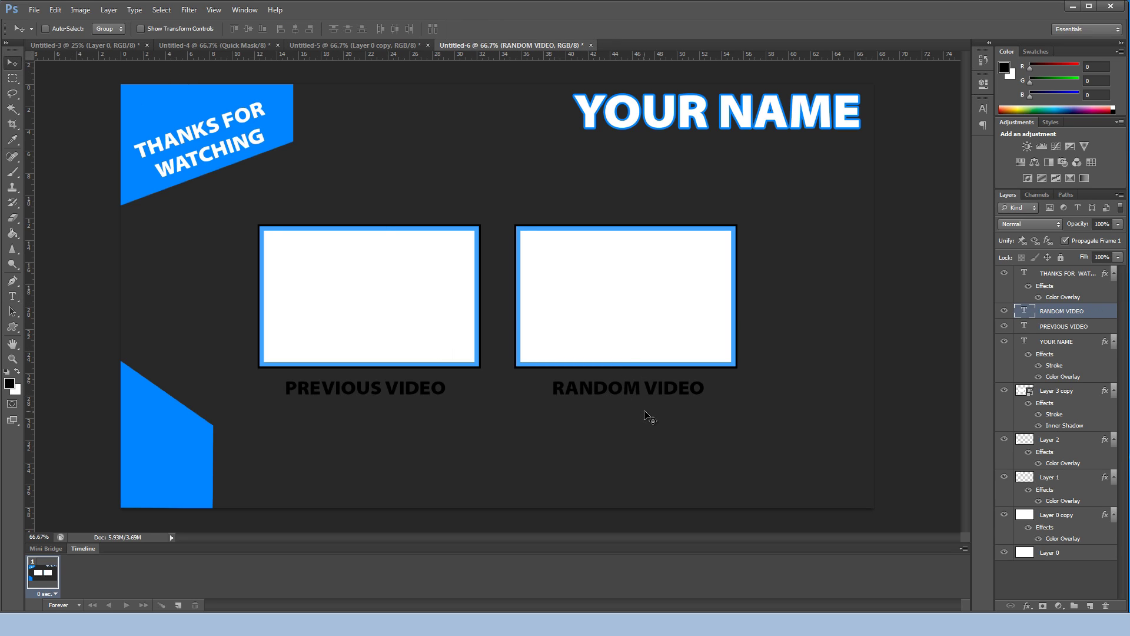
- Apply a white color overlay to the "RANDOM VIDEO" text layer
right_click(1067, 315)
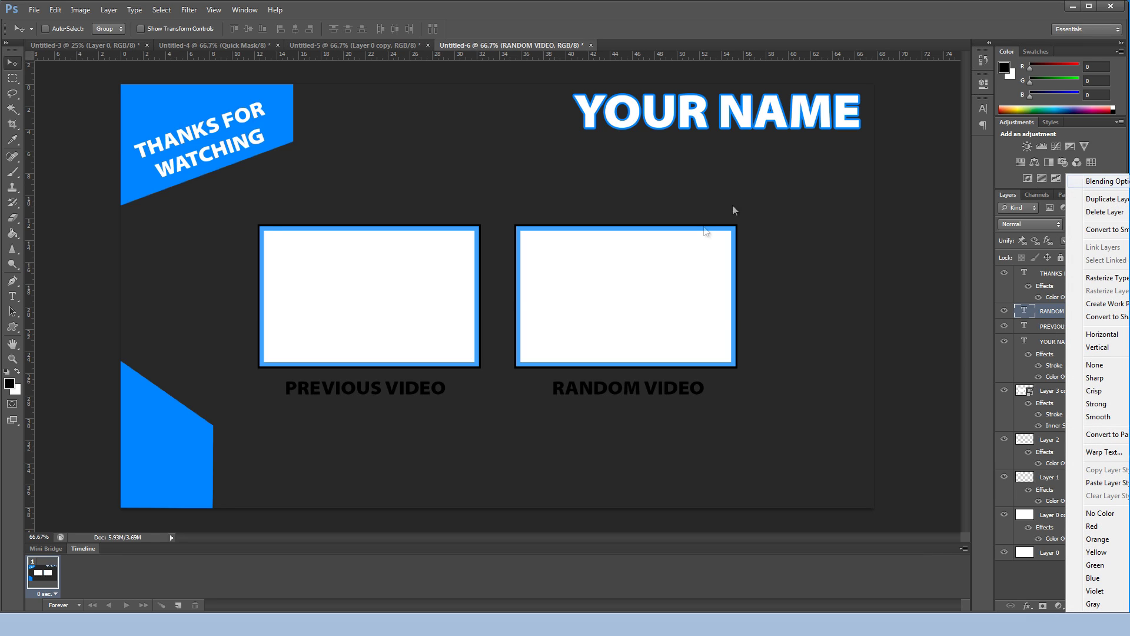
click(1089, 180)
click(559, 317)
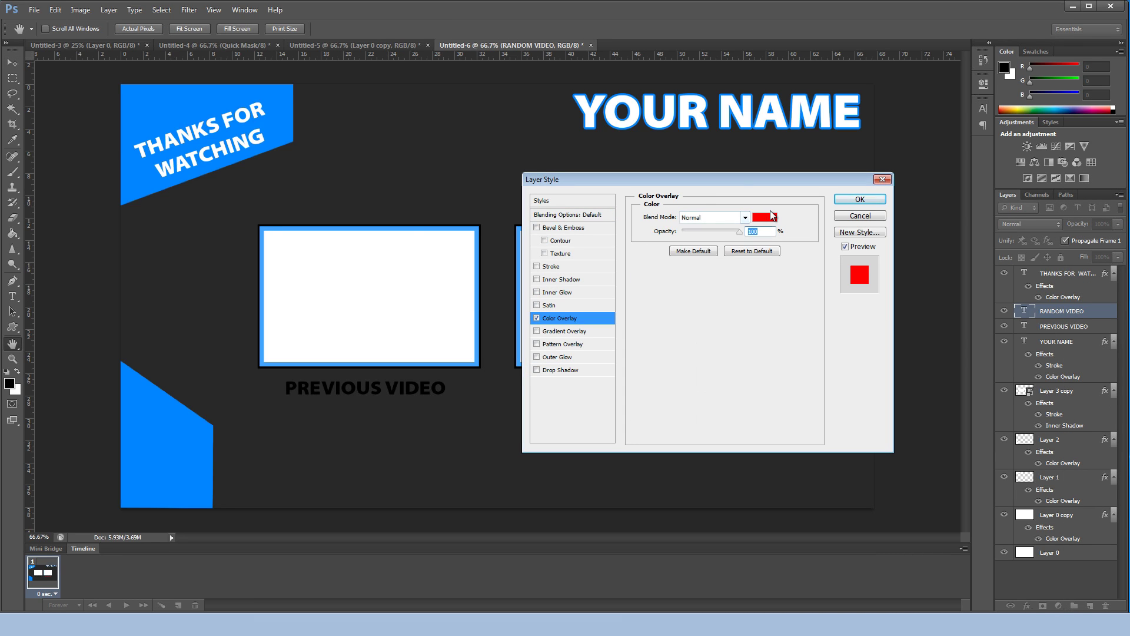
click(764, 217)
click(424, 215)
click(703, 206)
click(860, 199)
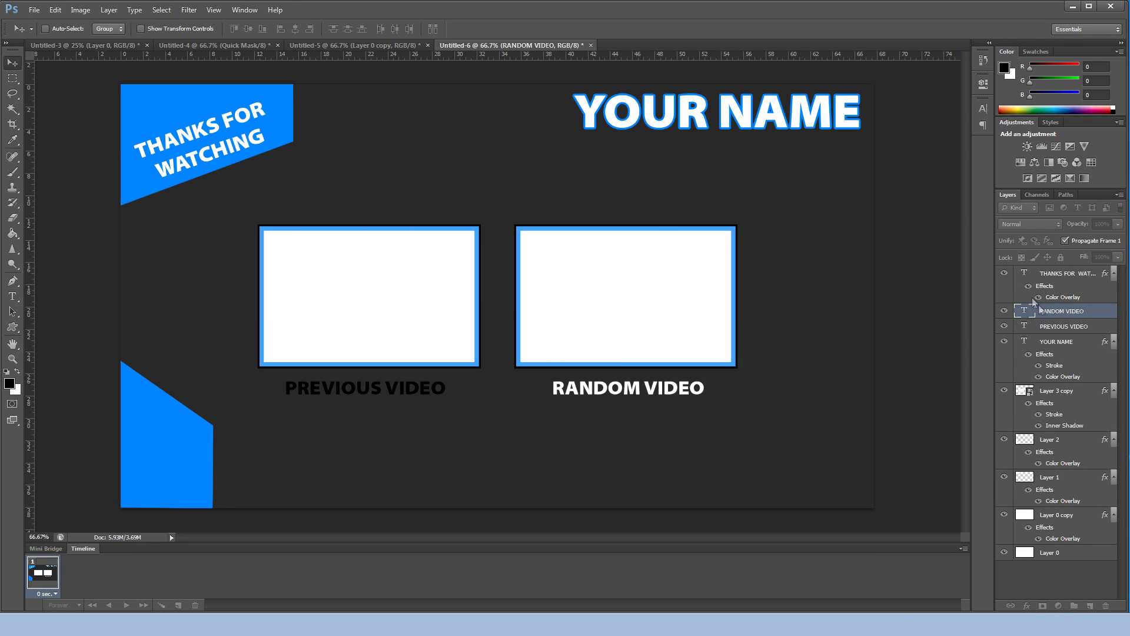
- Copy the white overlay style from the "RANDOM VIDEO" layer to the "PREVIOUS VIDEO" layer
right_click(1067, 310)
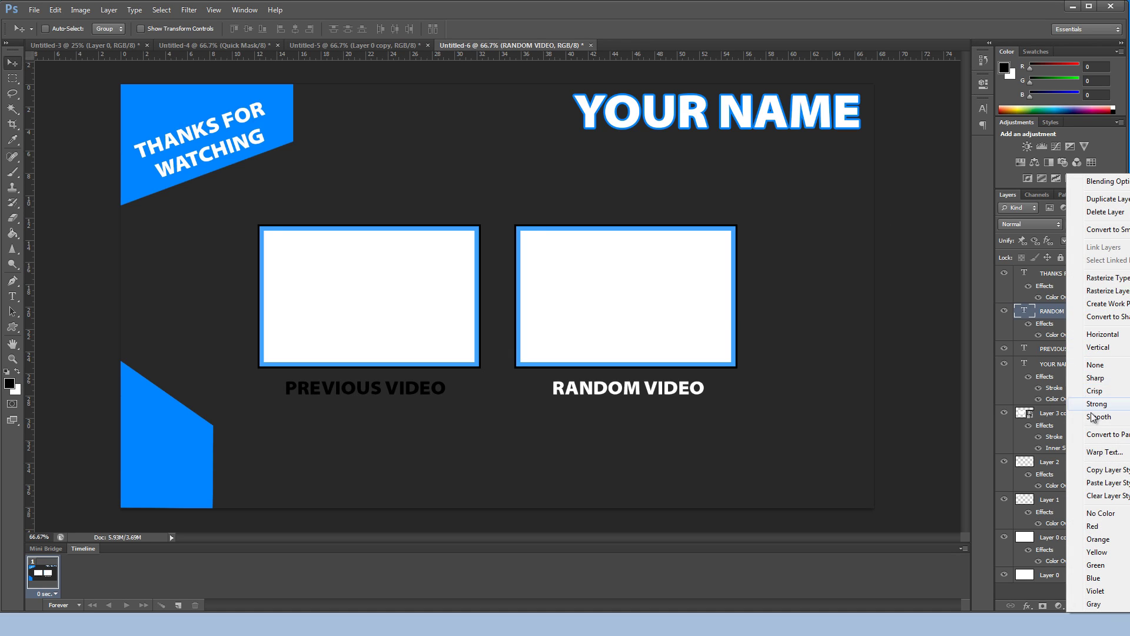
right_click(1051, 352)
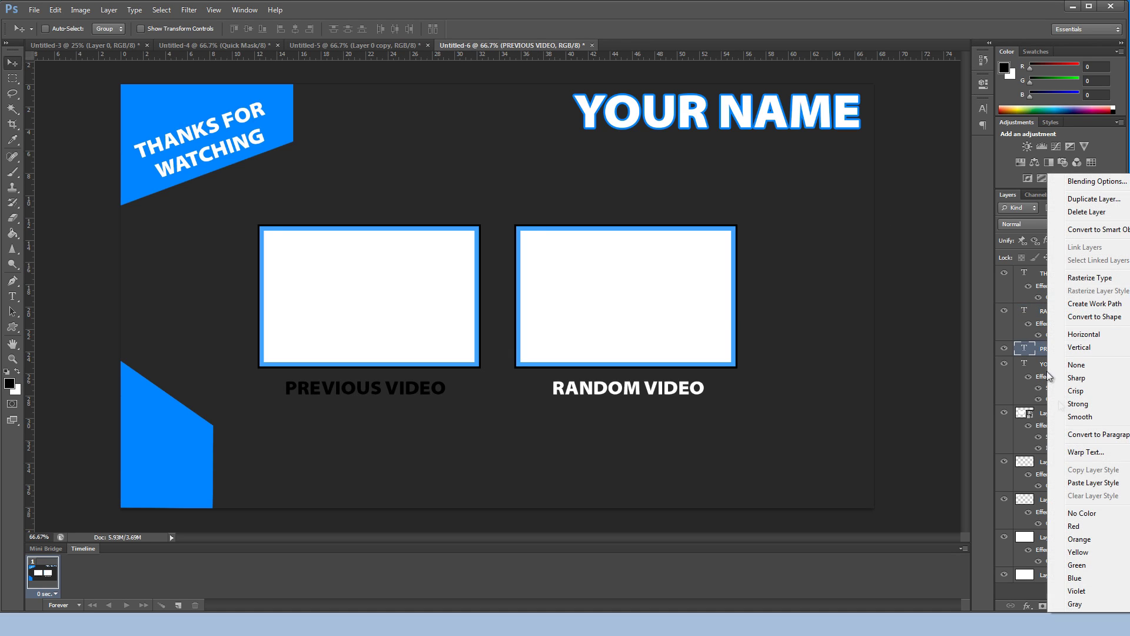
click(1101, 482)
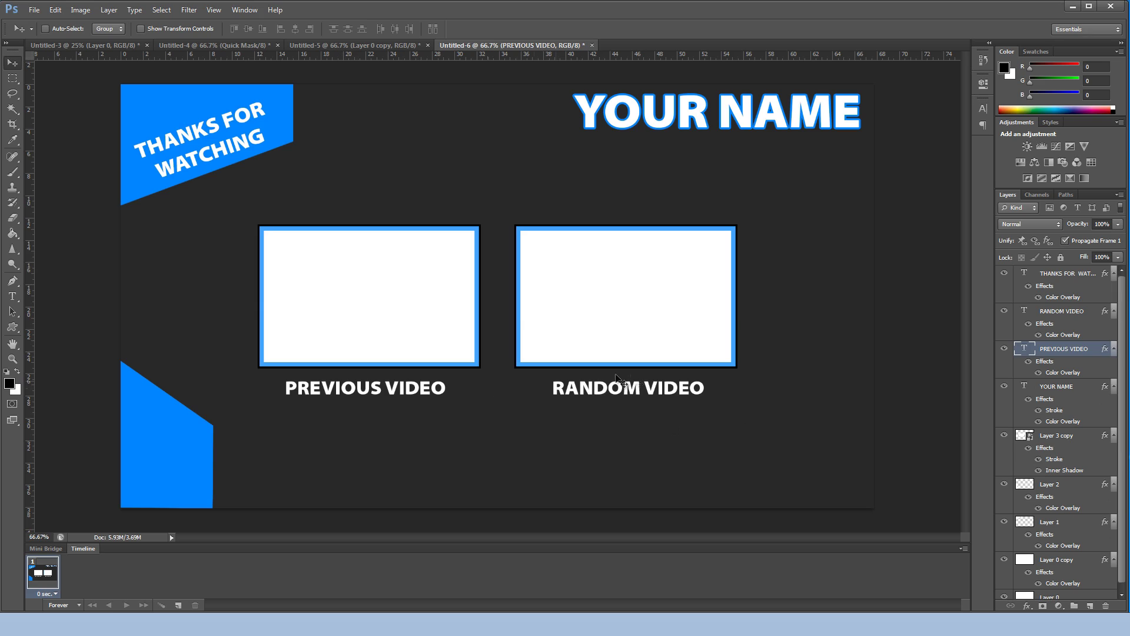
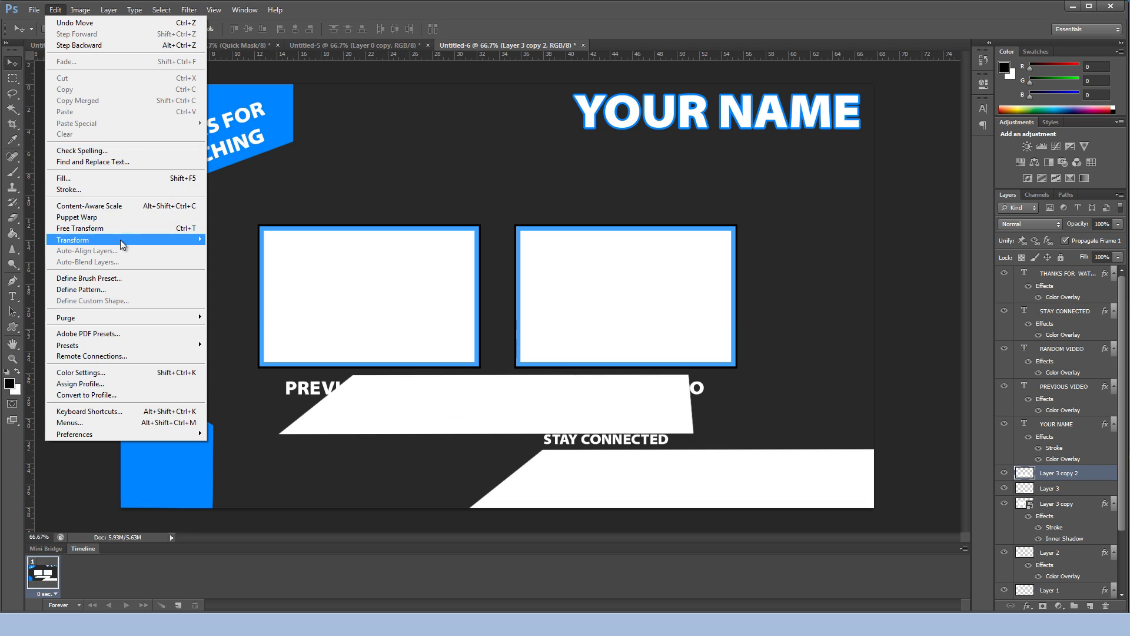
- Skew the duplicated white shape below the video frames so its right end slants like a parallelogram
click(236, 278)
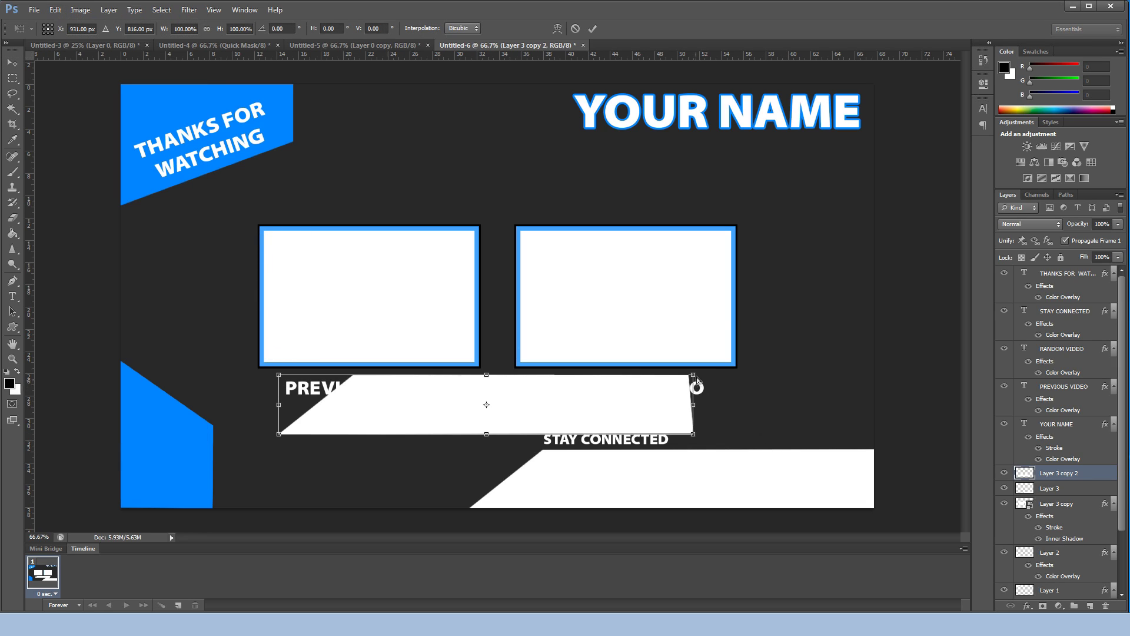
drag(688, 378, 741, 386)
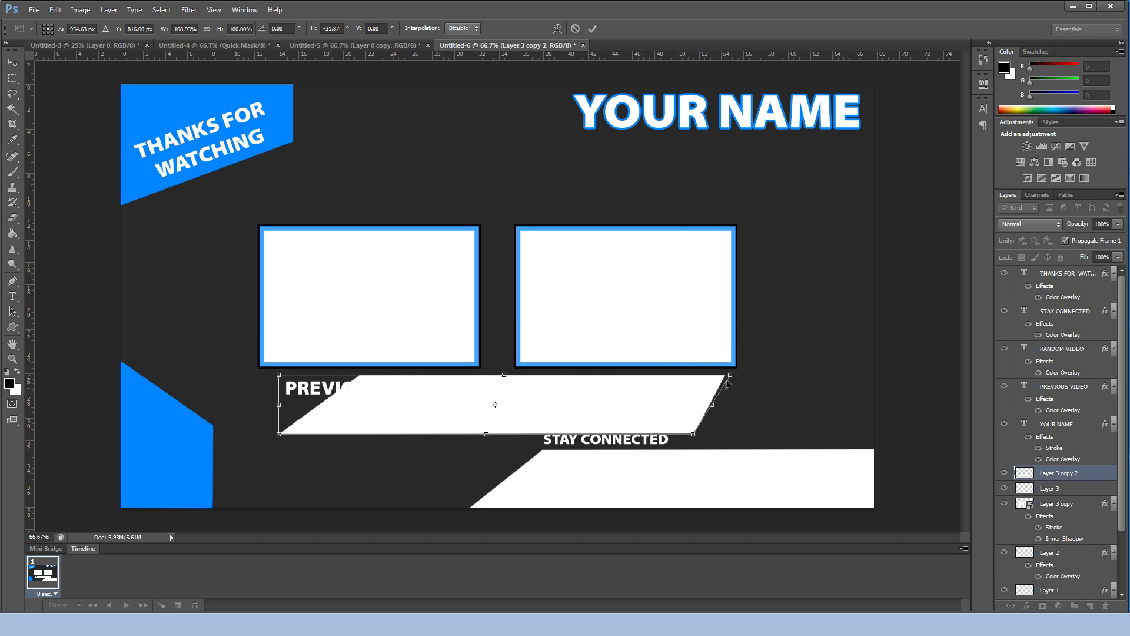
key(Return)
- Scale the slanted white shape down to a small dash and place it just right of "STAY CONNECTED"
key(ctrl+t)
drag(502, 434, 517, 402)
drag(725, 388, 708, 448)
key(Return)
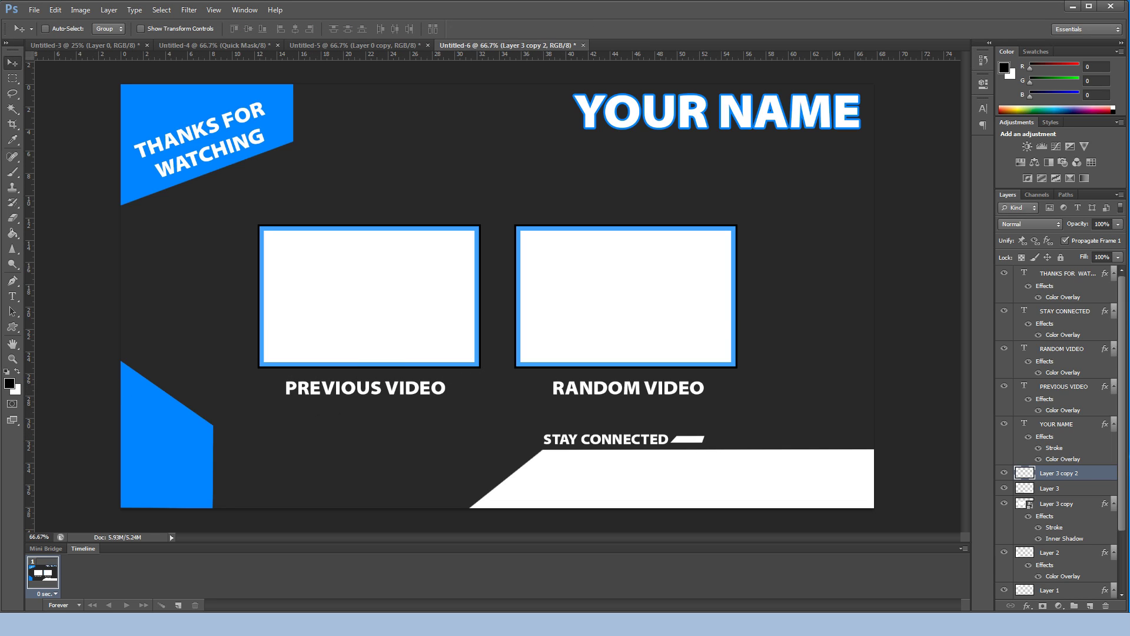
- Shrink the small white dash beside "STAY CONNECTED" slightly with Free Transform
key(ctrl+t)
scroll(749, 444, up, 5)
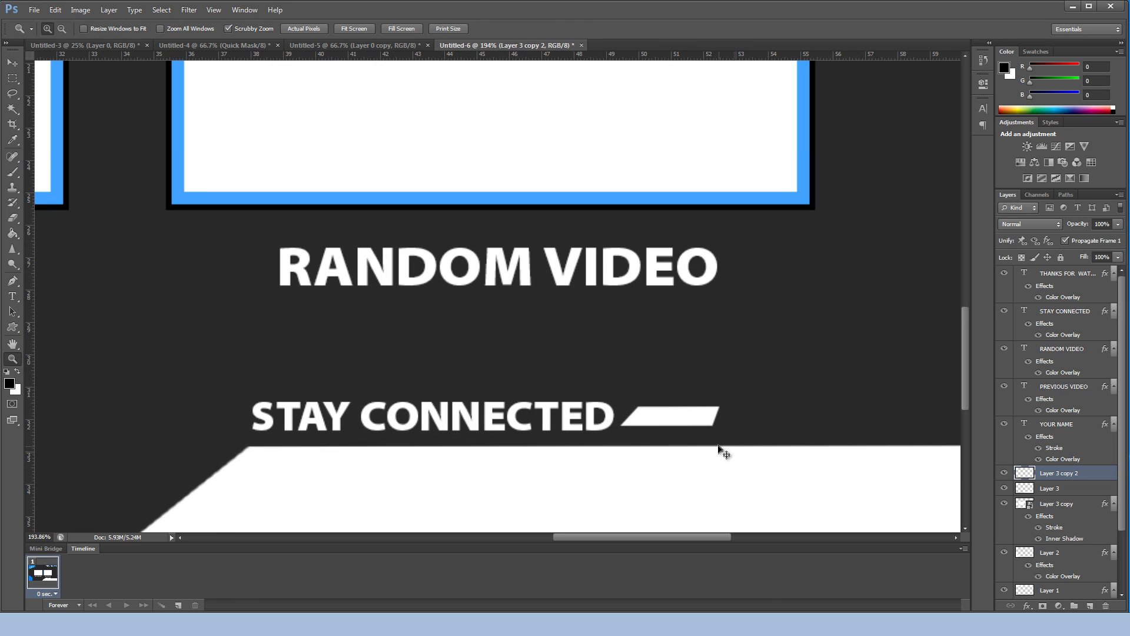
drag(671, 404, 708, 419)
key(Return)
key(z)
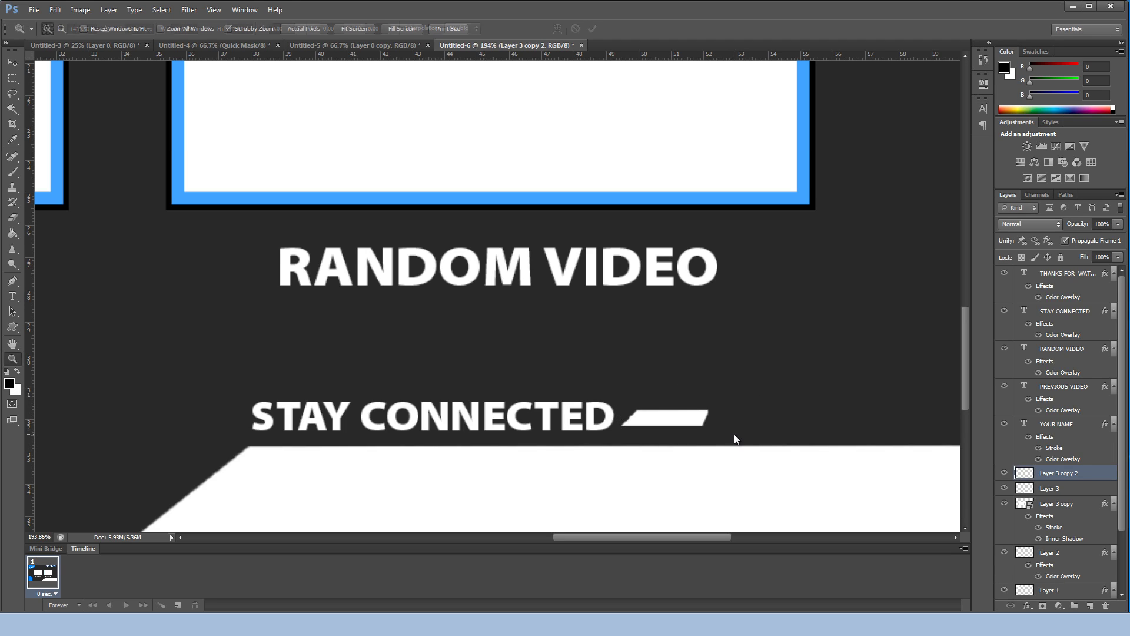
drag(615, 435, 929, 434)
right_click(1075, 482)
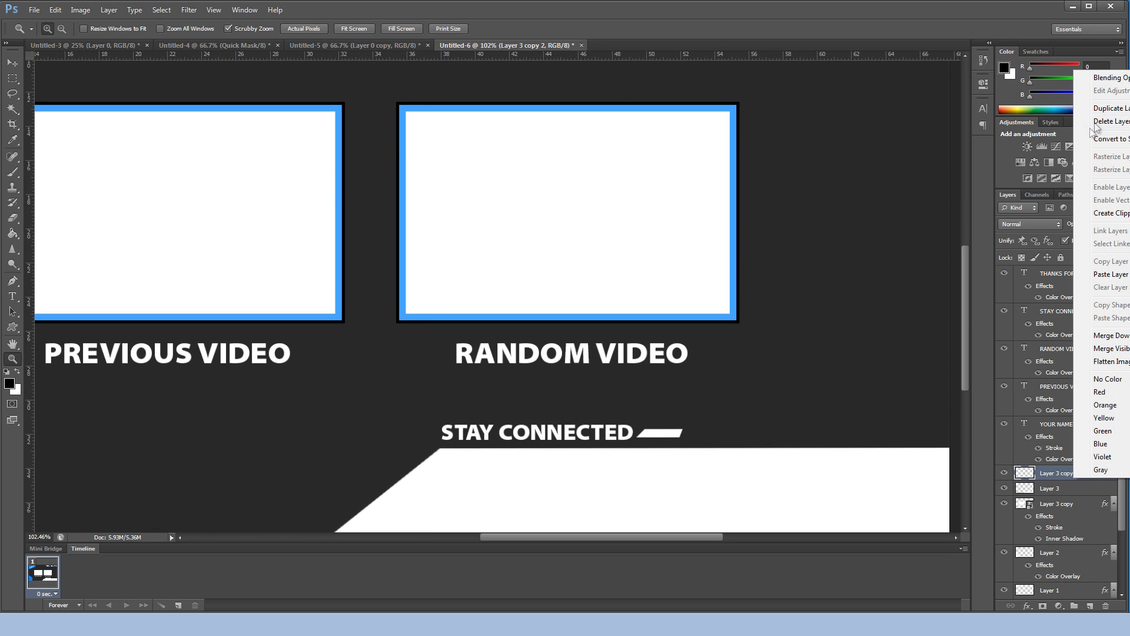
click(1096, 110)
click(676, 283)
key(v)
drag(628, 414, 678, 409)
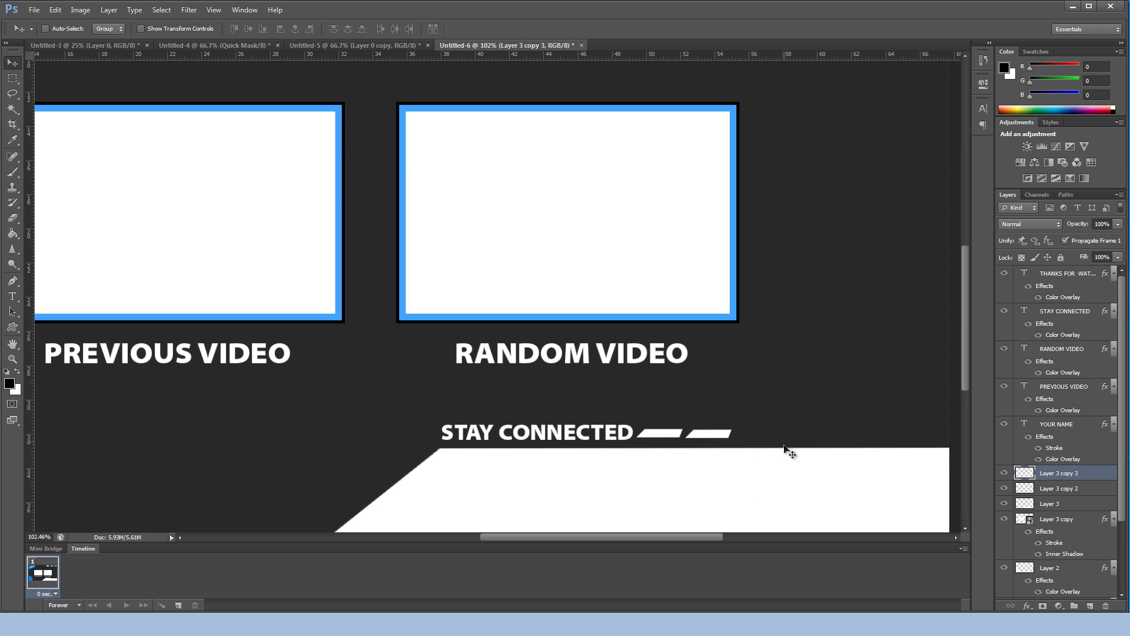
key(Delete)
- Skew the small white dash further so that both of its ends slant at a similar angle
click(12, 358)
drag(660, 449, 722, 437)
drag(634, 427, 735, 404)
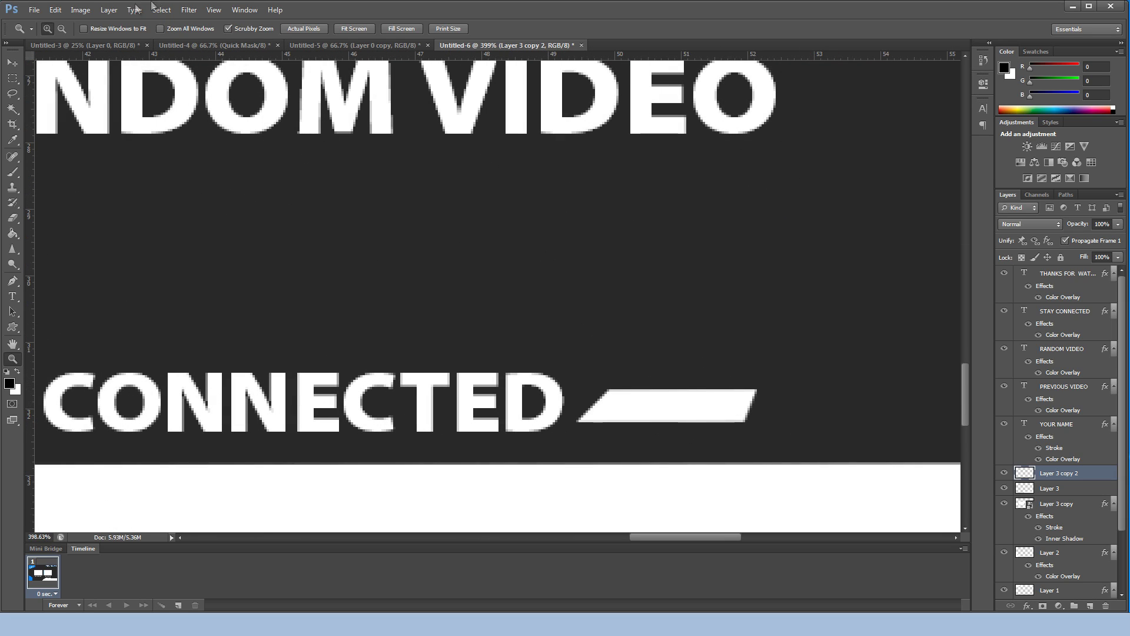
click(56, 9)
mouse_move(181, 239)
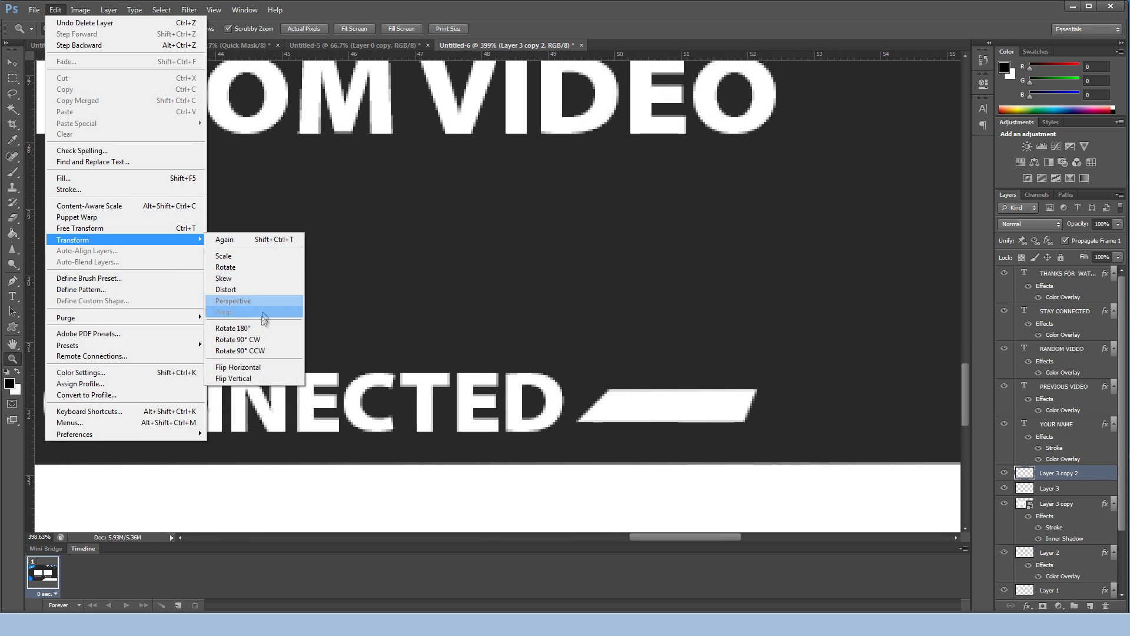
click(274, 281)
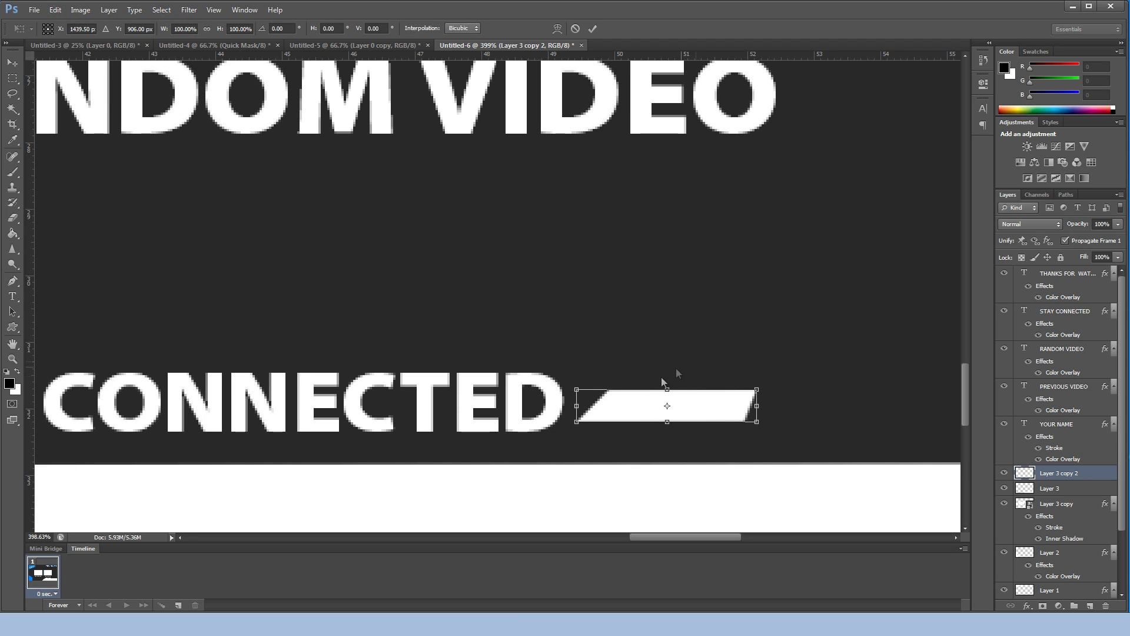
drag(667, 390, 680, 391)
key(Return)
key(z)
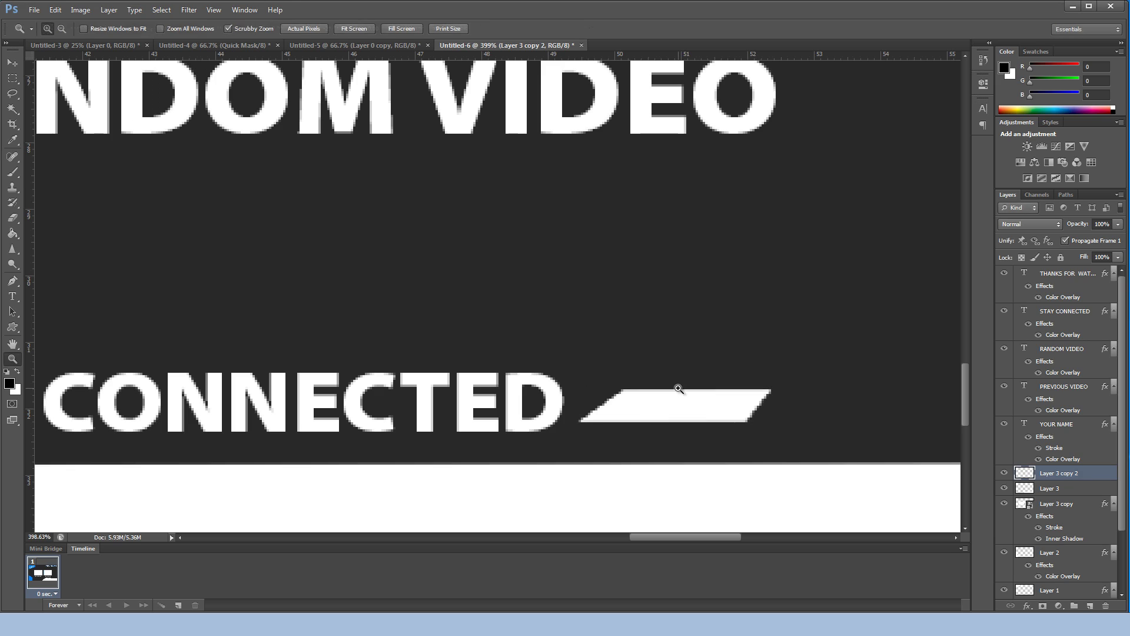
- Duplicate the slanted dash, place the copy just to its right, and add a horizontal guide along the dashes' lower edge
scroll(606, 429, down, 5)
scroll(674, 449, down, 2)
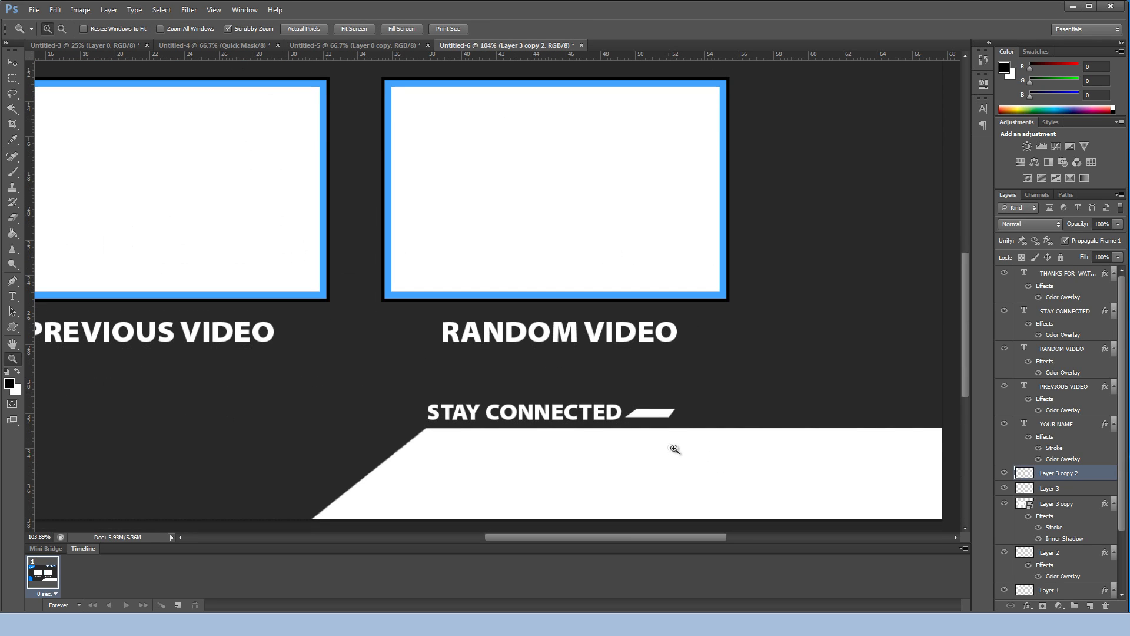
drag(716, 447, 742, 435)
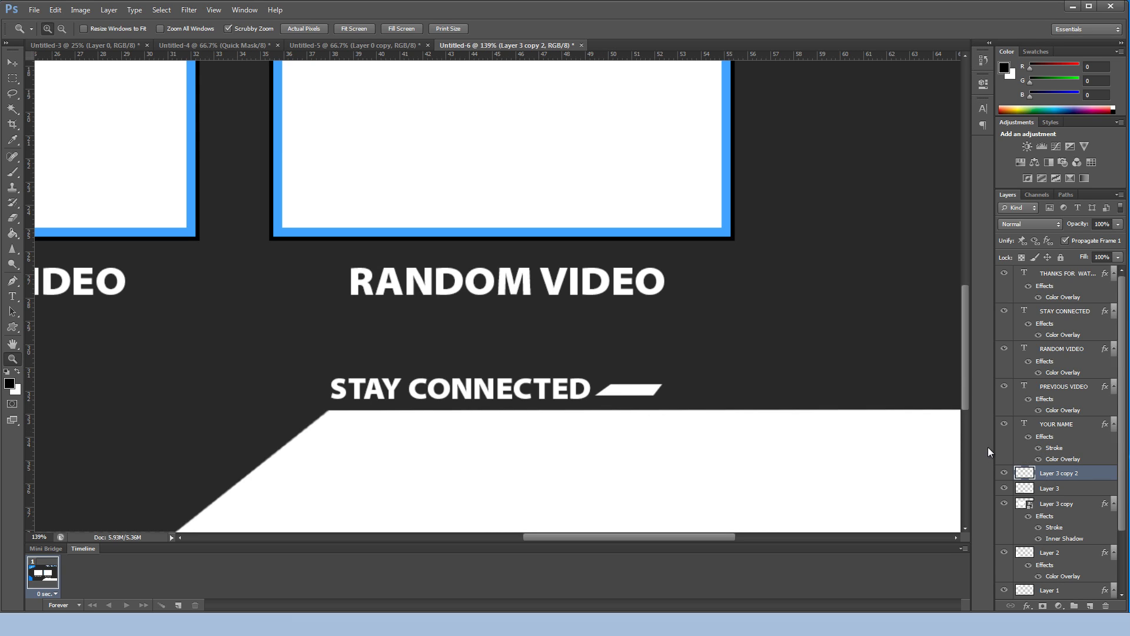
click(12, 62)
drag(672, 341, 673, 345)
right_click(1049, 473)
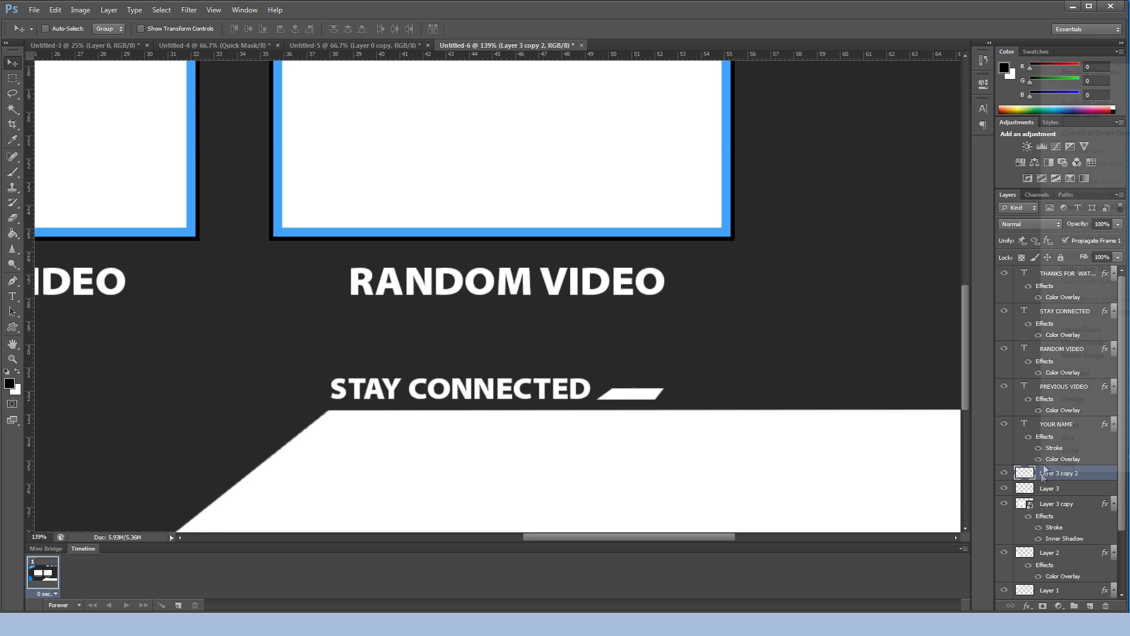
click(1088, 101)
click(675, 278)
drag(542, 386, 609, 386)
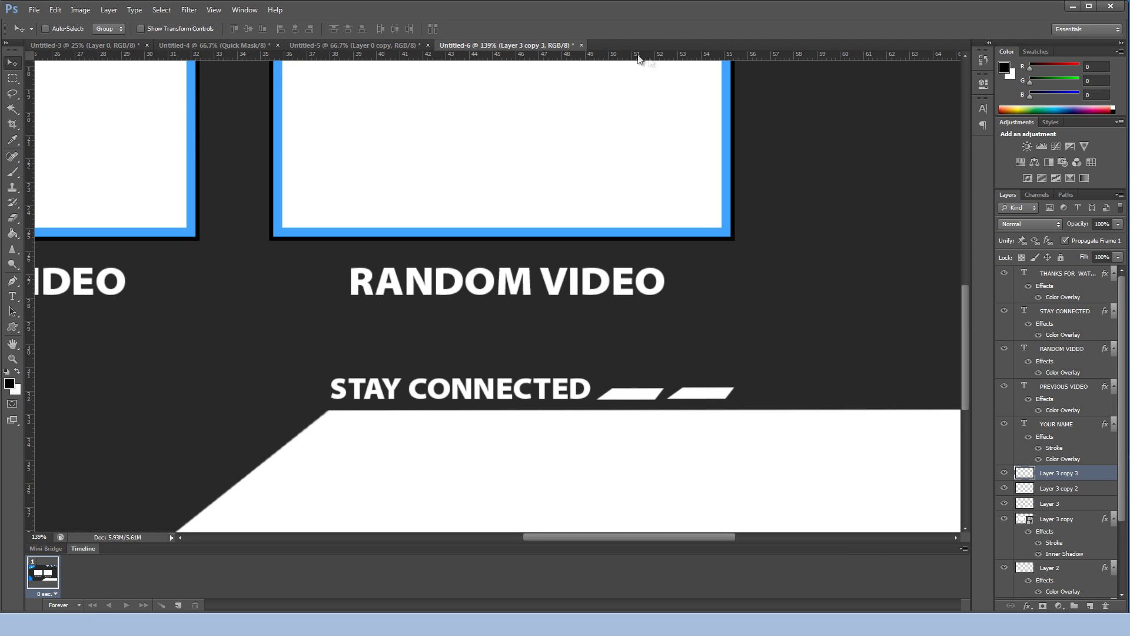
drag(681, 56, 704, 400)
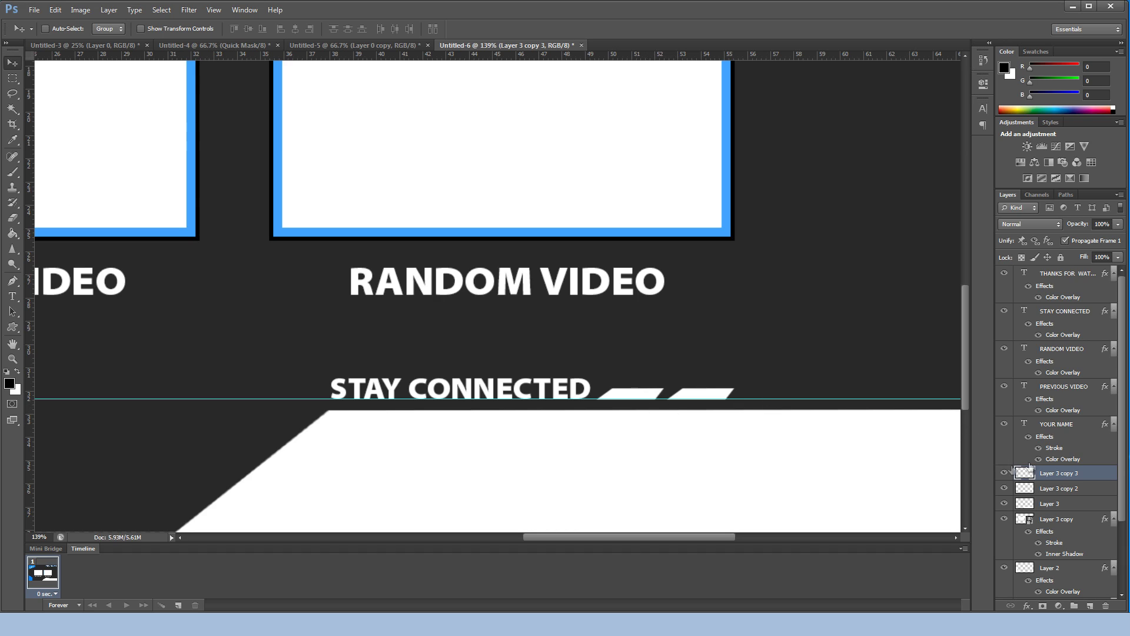
- Duplicate both slanted dashes together and place the copies in line to their right, making a row of four
shift+click(1067, 488)
right_click(1068, 488)
click(1036, 116)
key(Return)
drag(740, 390, 881, 399)
right_click(1056, 424)
click(1094, 201)
key(Escape)
- Duplicate the last two dashes, Layer 3 copy 5 and copy 4, and extend the row to the canvas's right edge
scroll(827, 431, down, 5)
scroll(604, 211, up, 5)
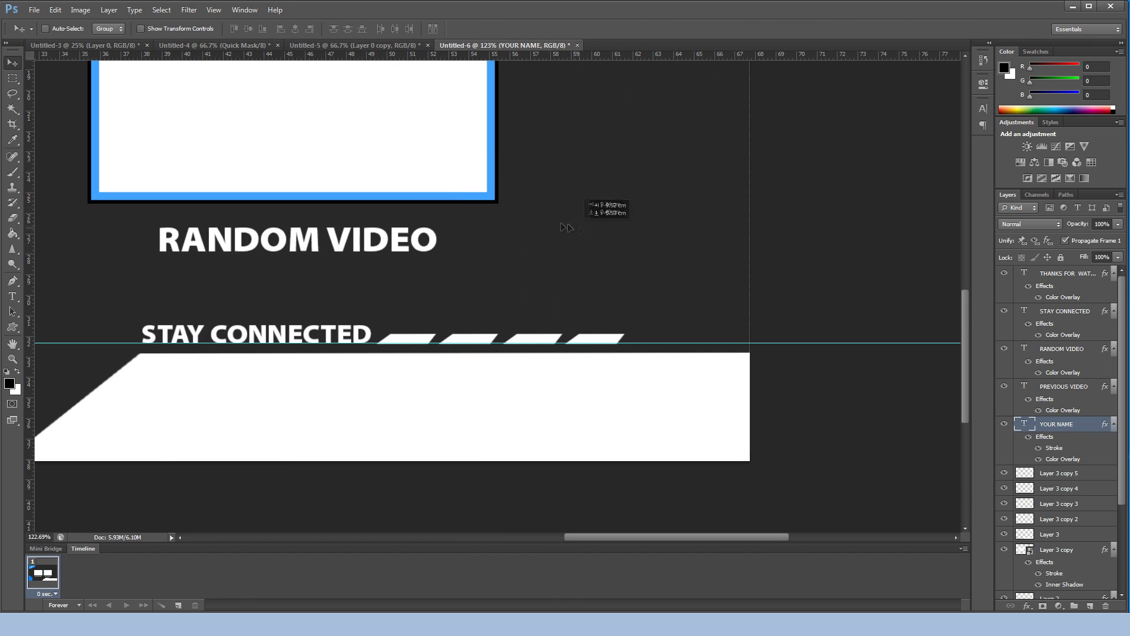
click(1059, 473)
shift+click(1063, 488)
right_click(1062, 488)
click(1036, 116)
click(676, 283)
drag(554, 352, 680, 352)
key(x)
key(z)
scroll(765, 456, down, 5)
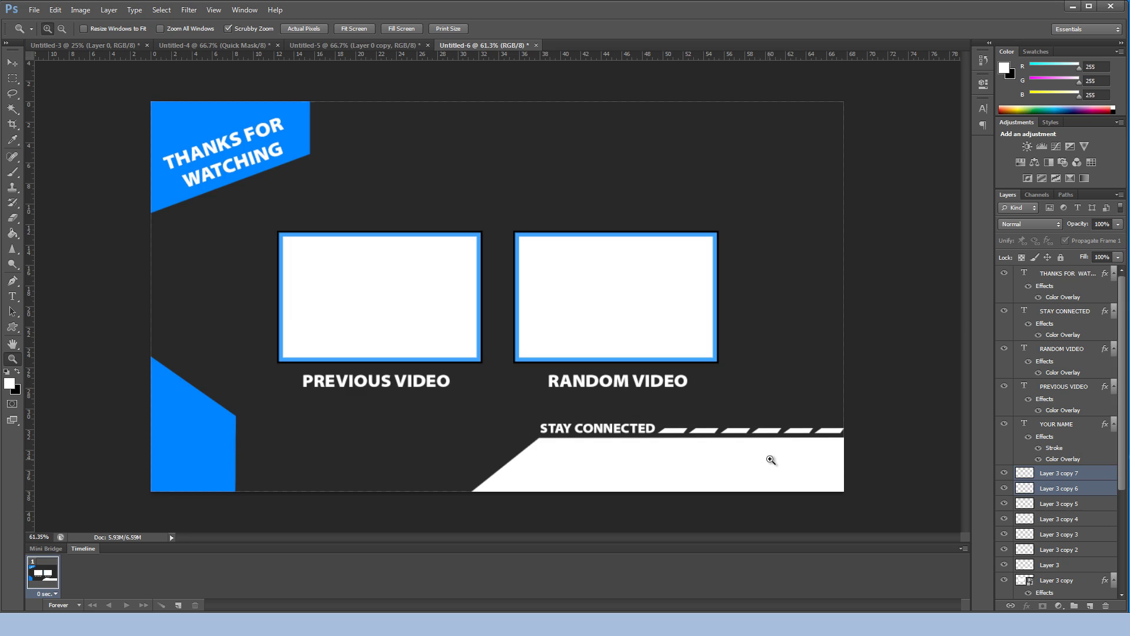
- Apply a color overlay to the rightmost dash, Layer 3 copy 7, sampling the blue of the "THANKS FOR WATCHING" corner shape
scroll(727, 410, up, 3)
scroll(727, 410, down, 5)
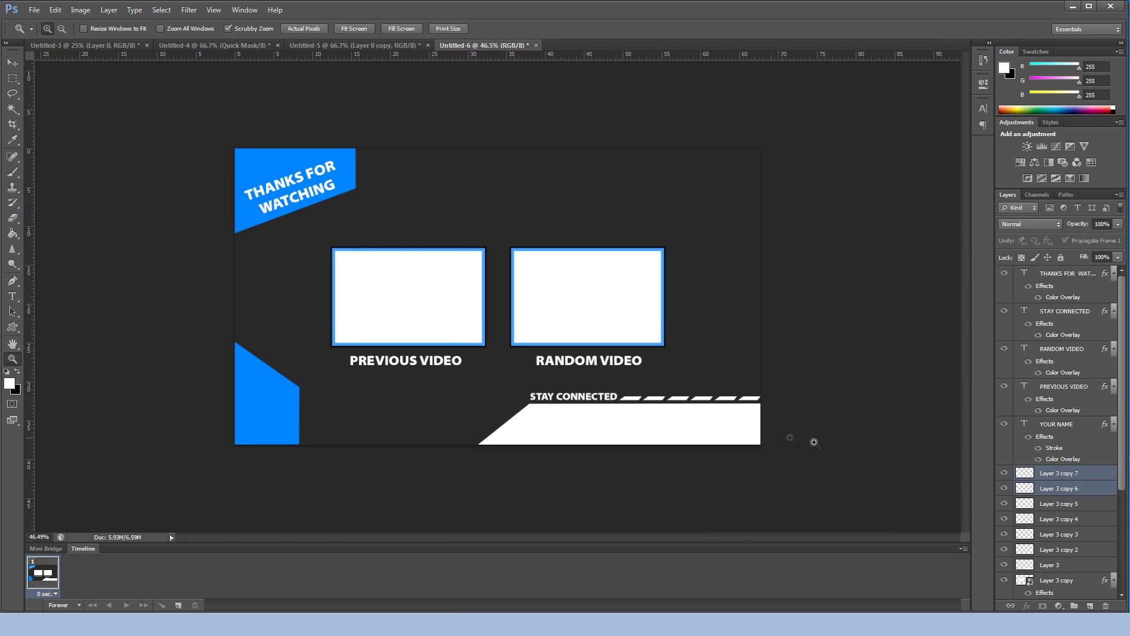
shift+click(1070, 551)
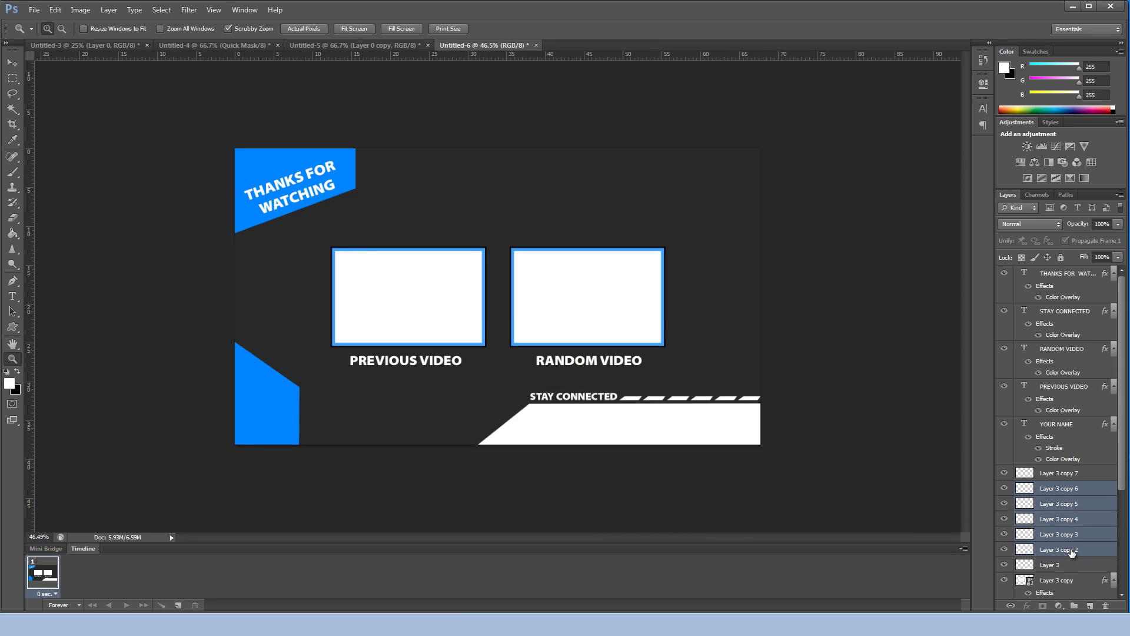
right_click(1057, 475)
click(1099, 75)
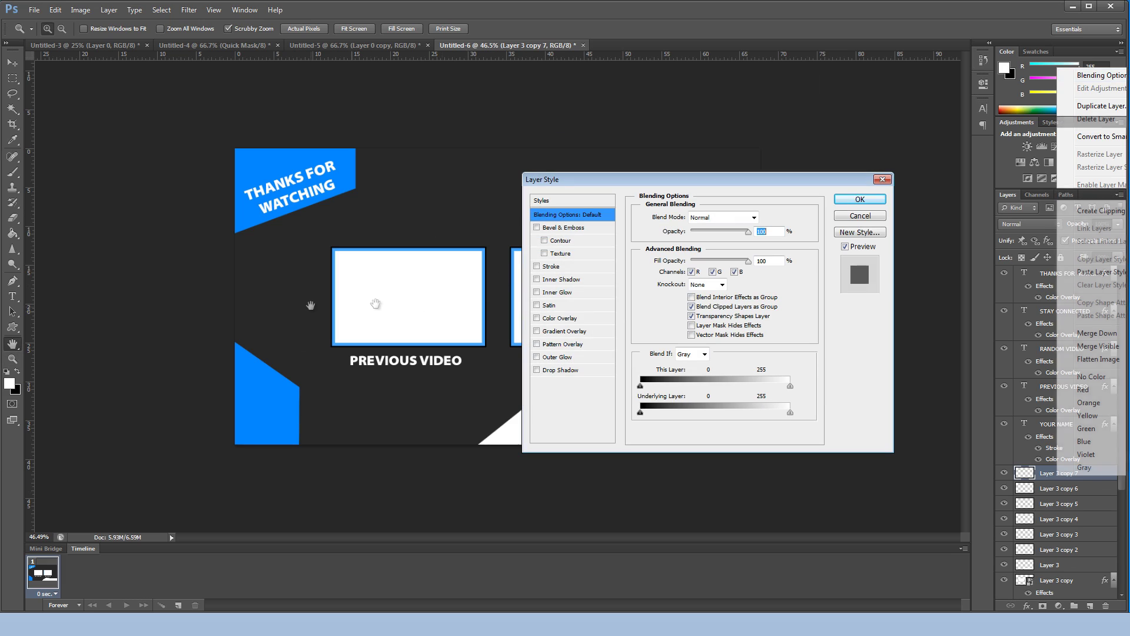
click(559, 318)
click(764, 217)
click(241, 162)
click(703, 206)
click(860, 199)
- Copy the blue overlay style from Layer 3 copy 7 to the other five dashes and the large white shape below them
right_click(1047, 484)
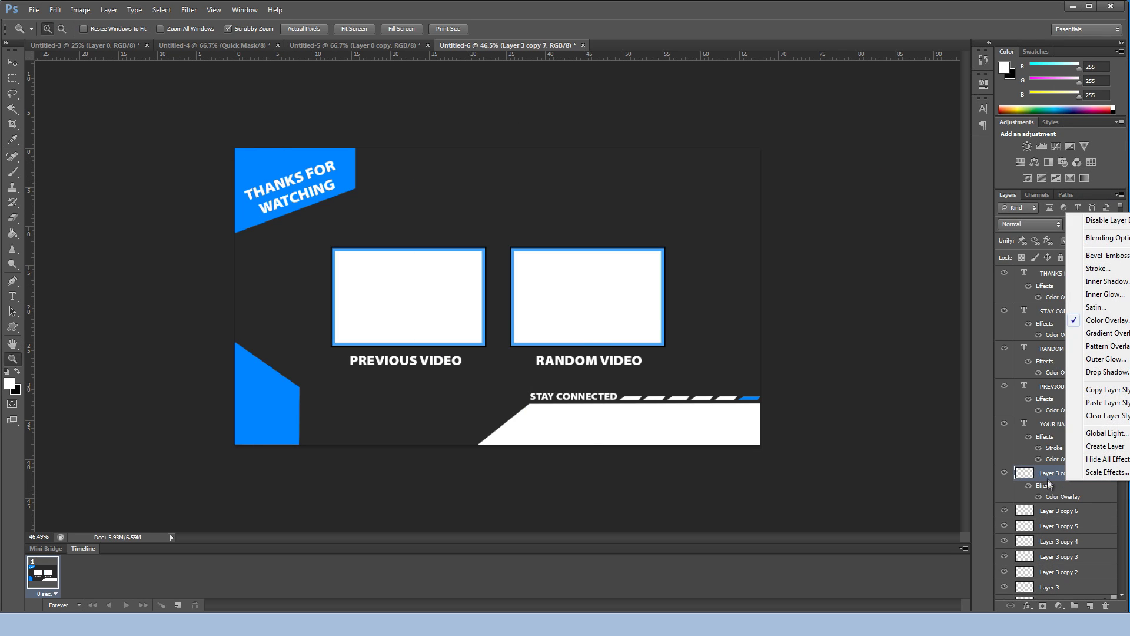
right_click(1050, 474)
click(1079, 259)
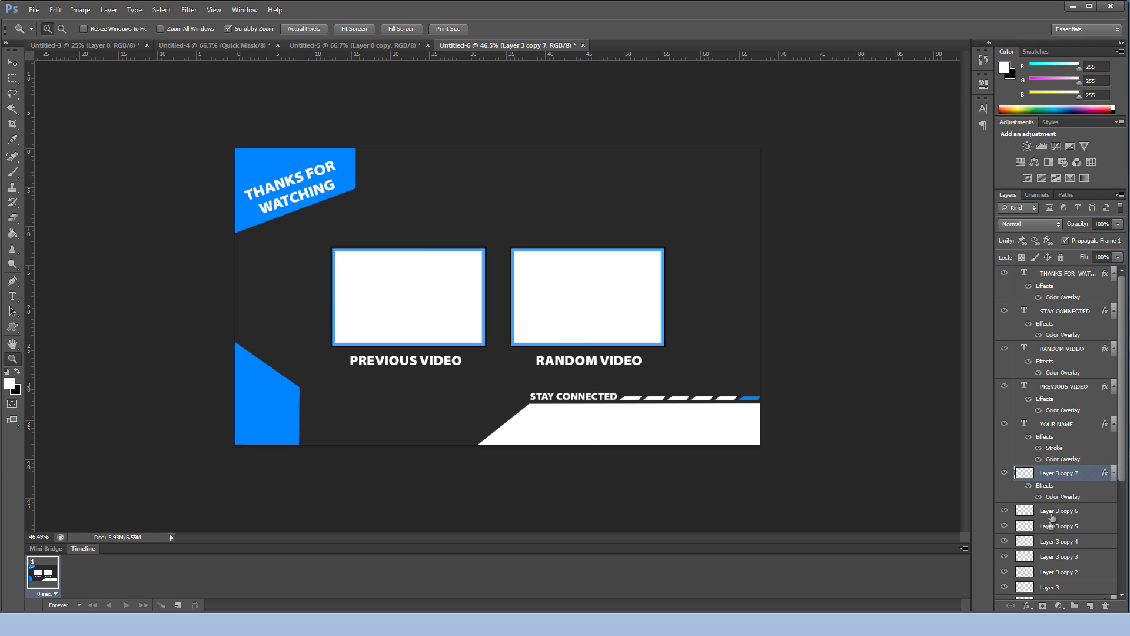
click(1051, 511)
scroll(1052, 516, down, 3)
shift+click(1056, 474)
right_click(1055, 470)
click(1078, 269)
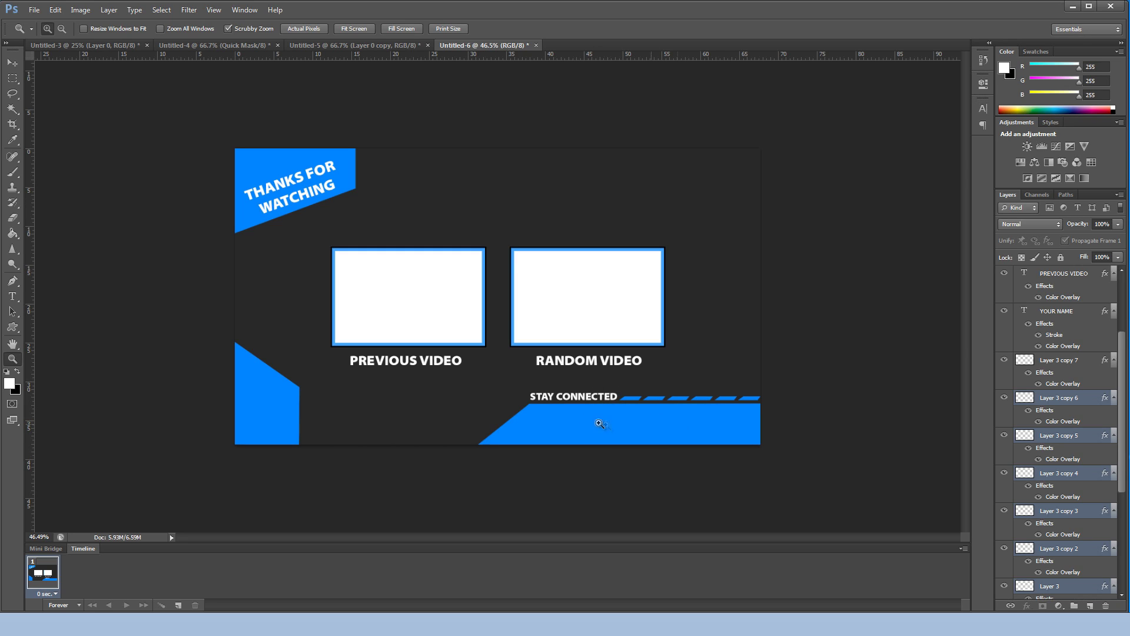
- Place the GlitchIcon_purple (1) image into the outro, scale it down and reposition it
drag(3, 23, 643, 295)
drag(547, 248, 481, 312)
key(Return)
key(z)
click(12, 63)
drag(481, 380, 563, 472)
- Place the instagram-xxl icon, scaled to about 37.5%, near the left end of the blue panel under "STAY CONNECTED"
drag(242, 482, 396, 444)
drag(529, 265, 566, 424)
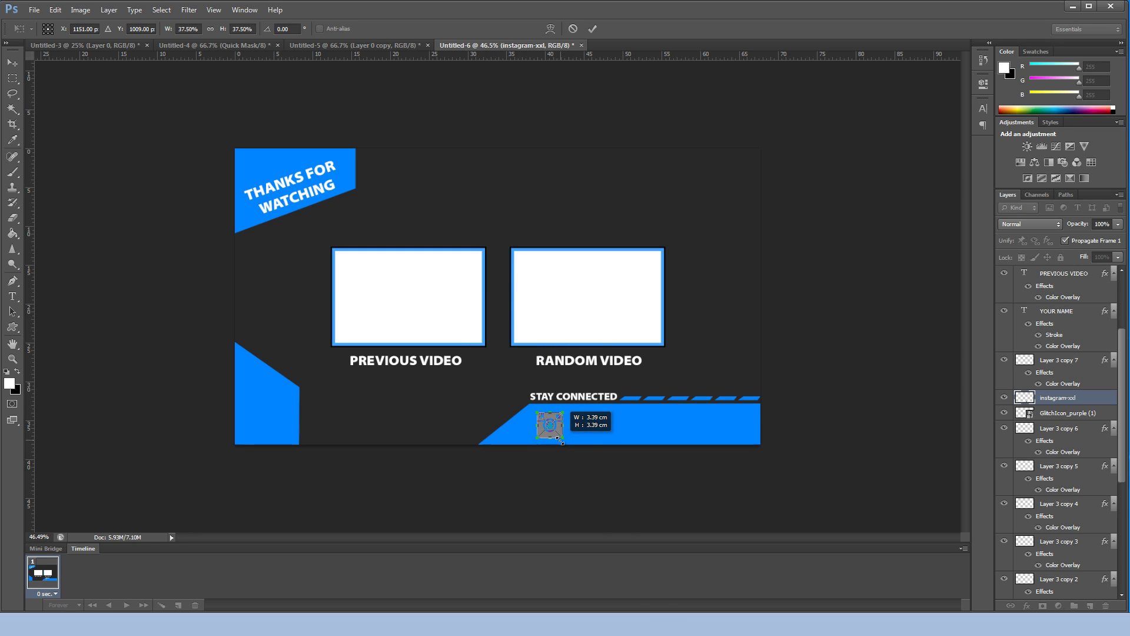
key(Return)
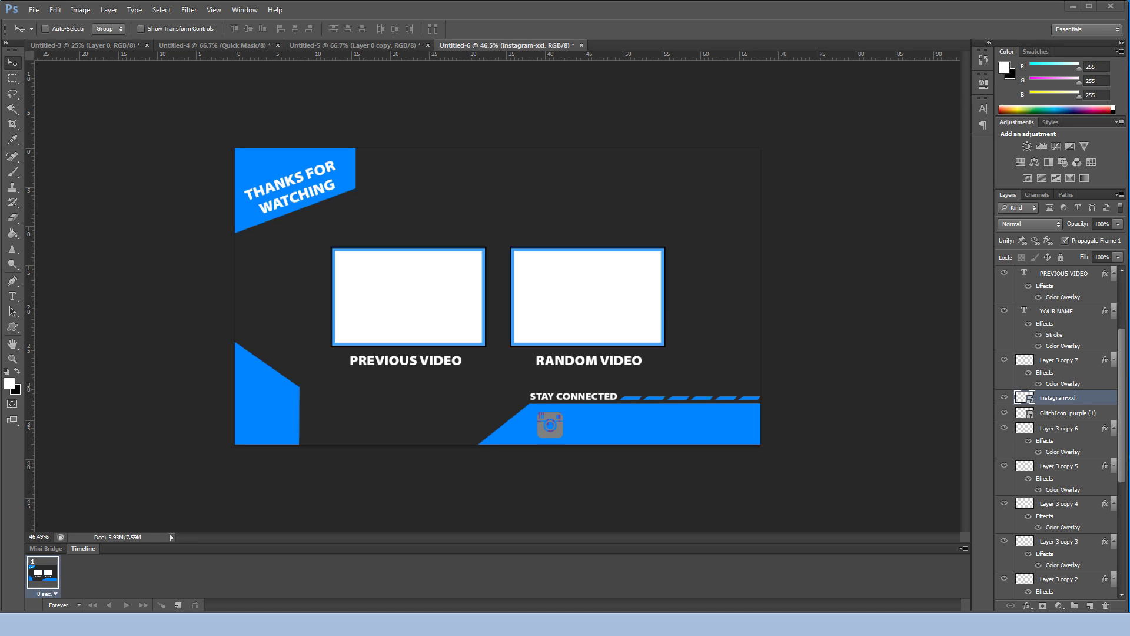
- Place the Twitter bird icon, scaled down, toward the right end of the blue panel
drag(582, 432, 601, 422)
drag(530, 420, 555, 433)
drag(510, 463, 697, 433)
key(Return)
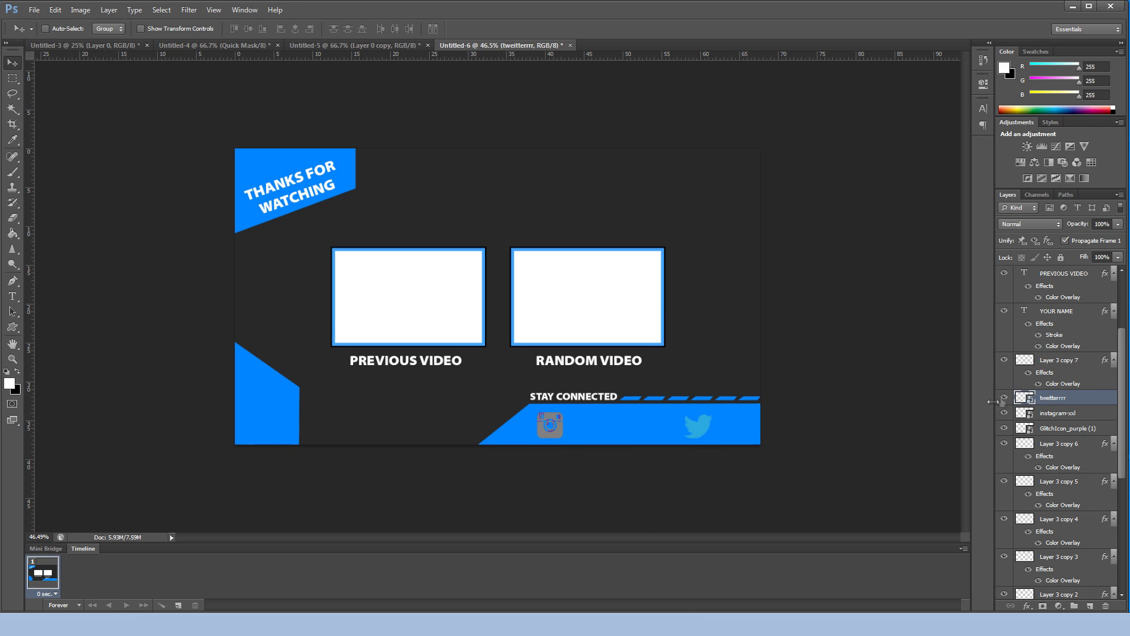
- Apply a white Color Overlay to the Twitter bird icon and shift it slightly left on the blue panel
right_click(1051, 399)
click(1089, 204)
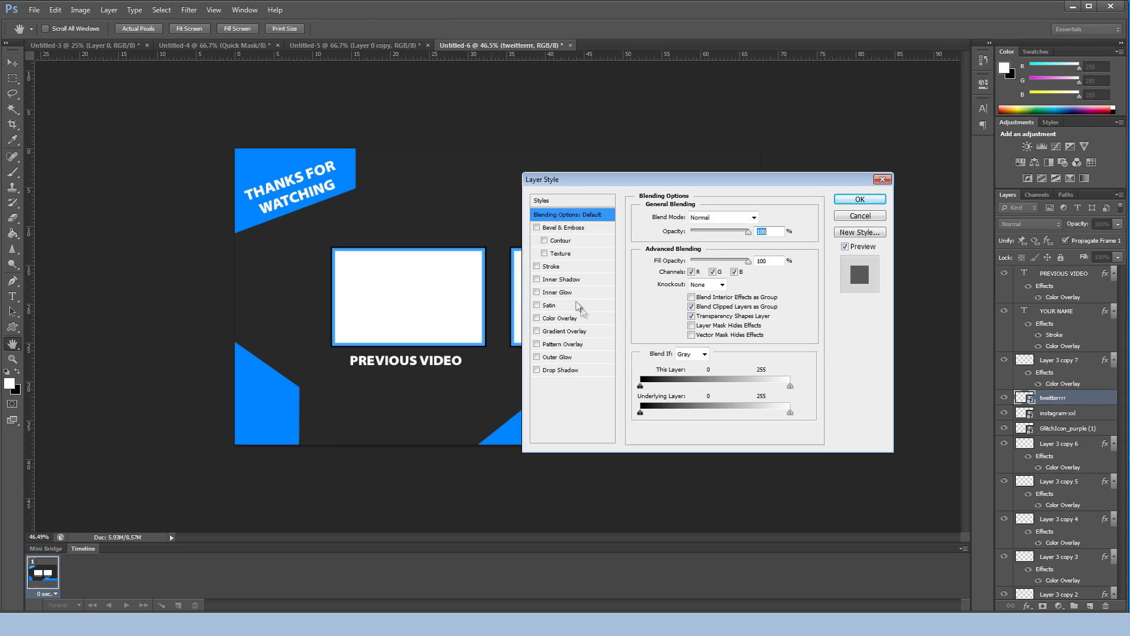
click(559, 318)
click(764, 218)
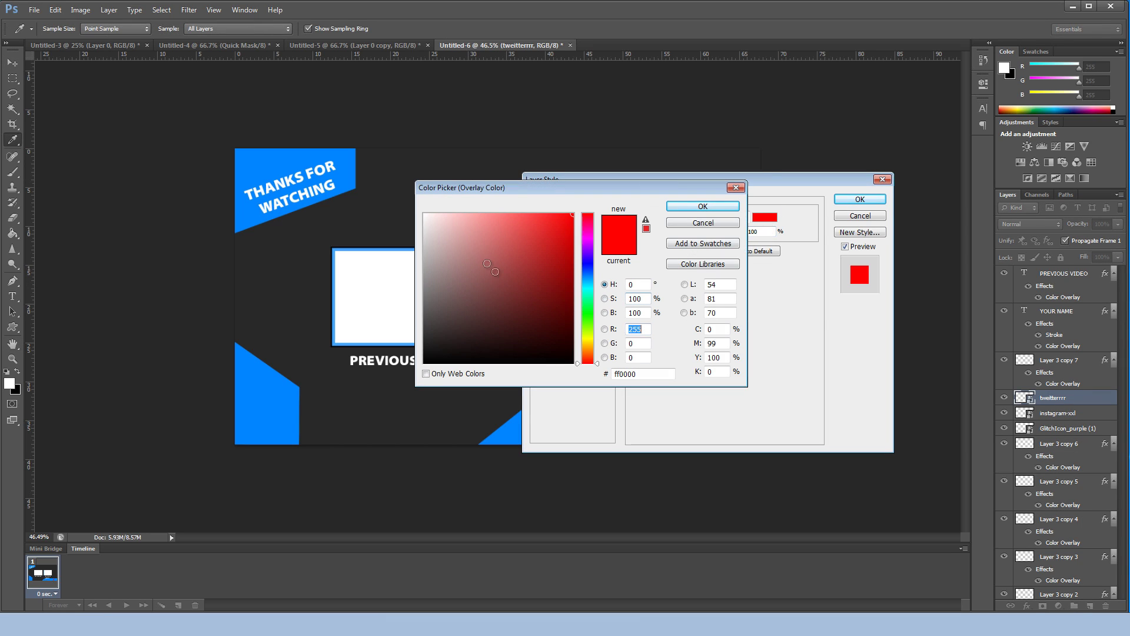
click(425, 196)
click(706, 211)
click(860, 199)
drag(707, 412, 689, 412)
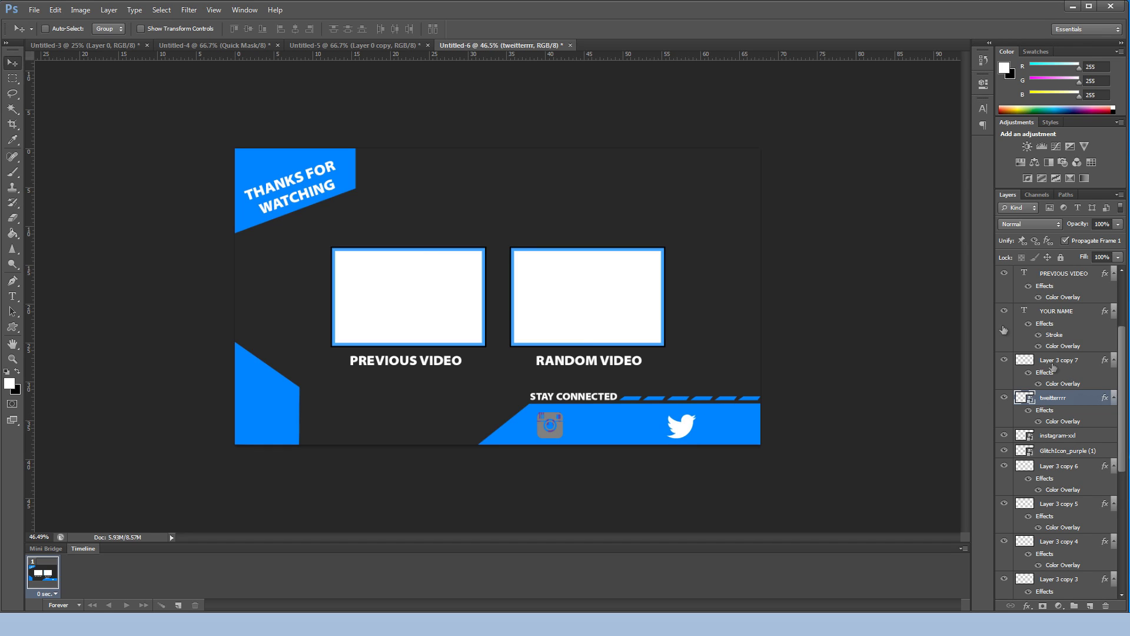
- Add the text "/NAME" in white 36 pt Myriad Pro and place it at the lower right of the Twitter bird
click(12, 297)
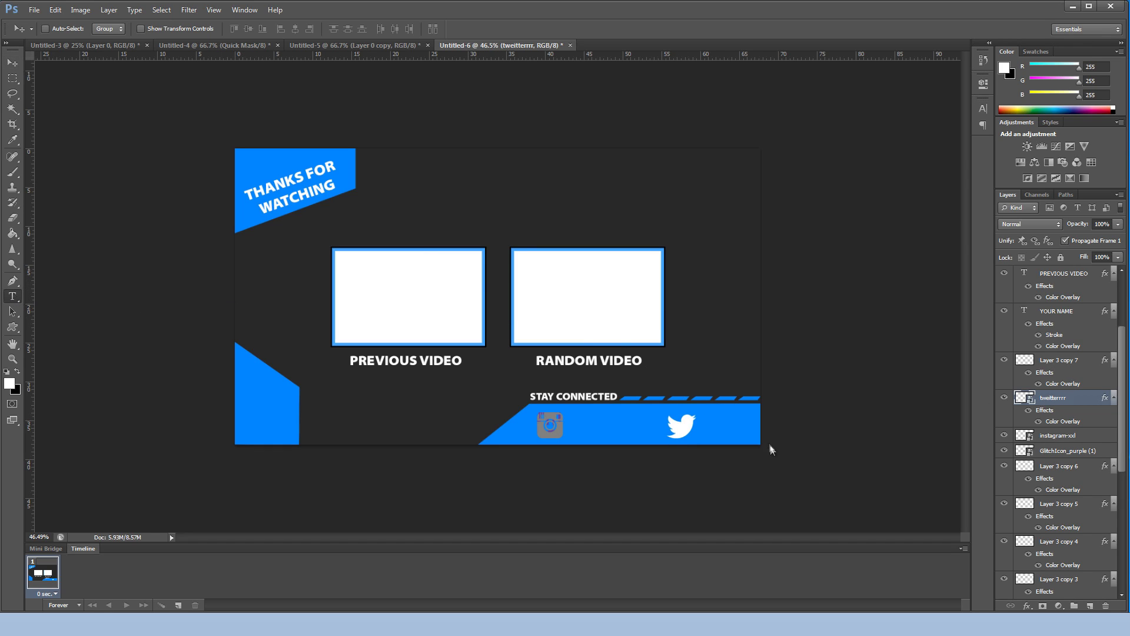
click(705, 433)
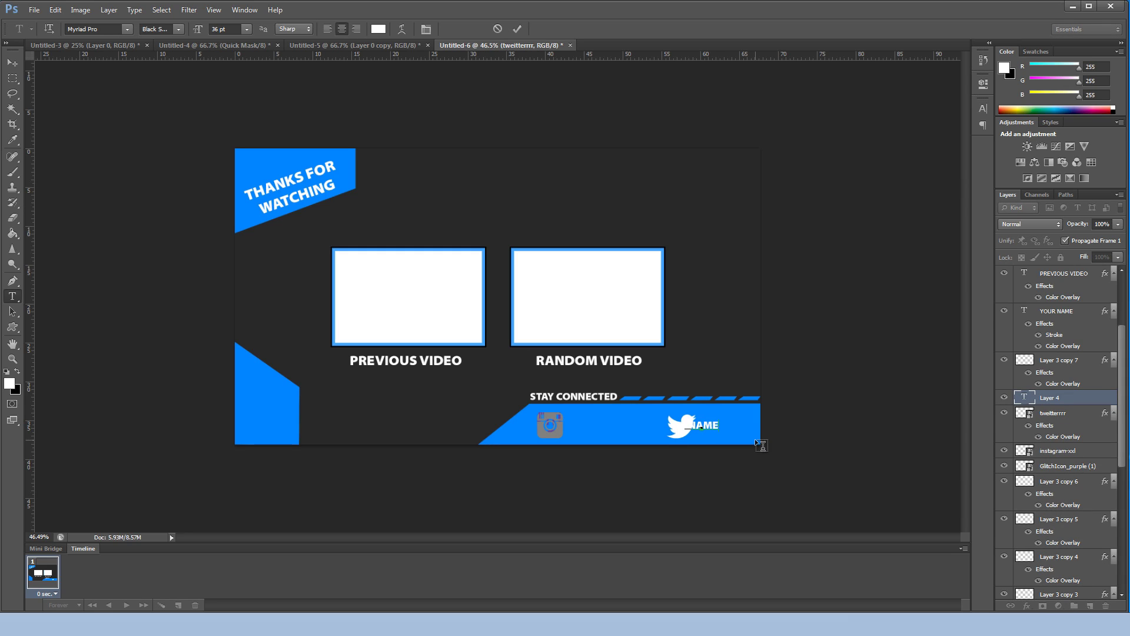
click(12, 61)
drag(753, 456, 780, 435)
ctrl+click(1050, 414)
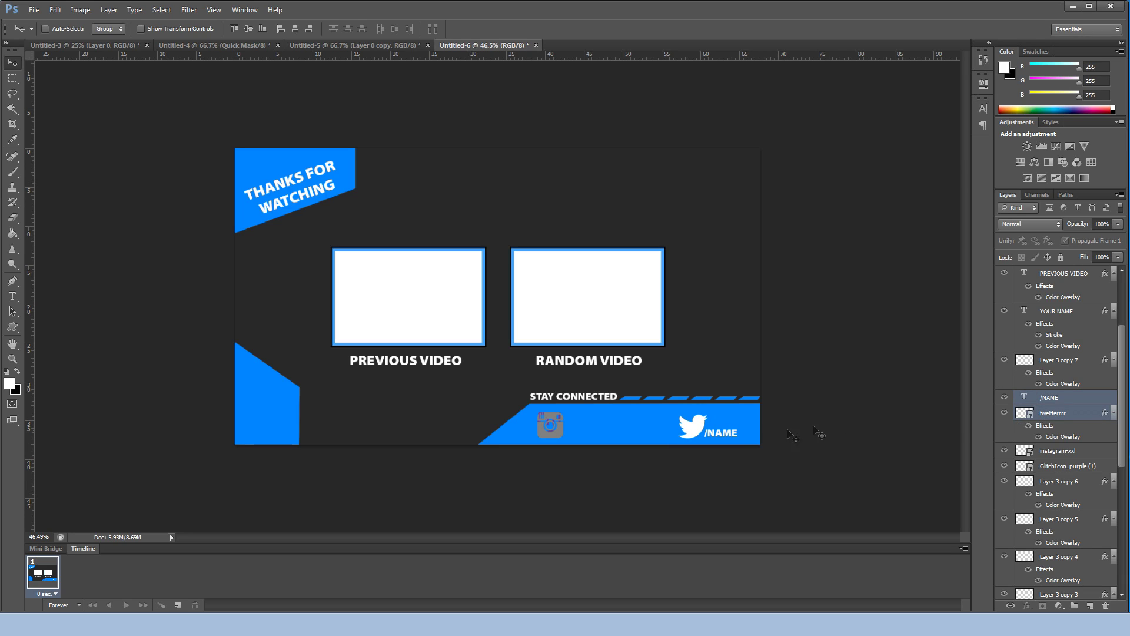
- Paste the copied layer style onto the instagram-xxl icon and set its Color Overlay to white
right_click(1058, 451)
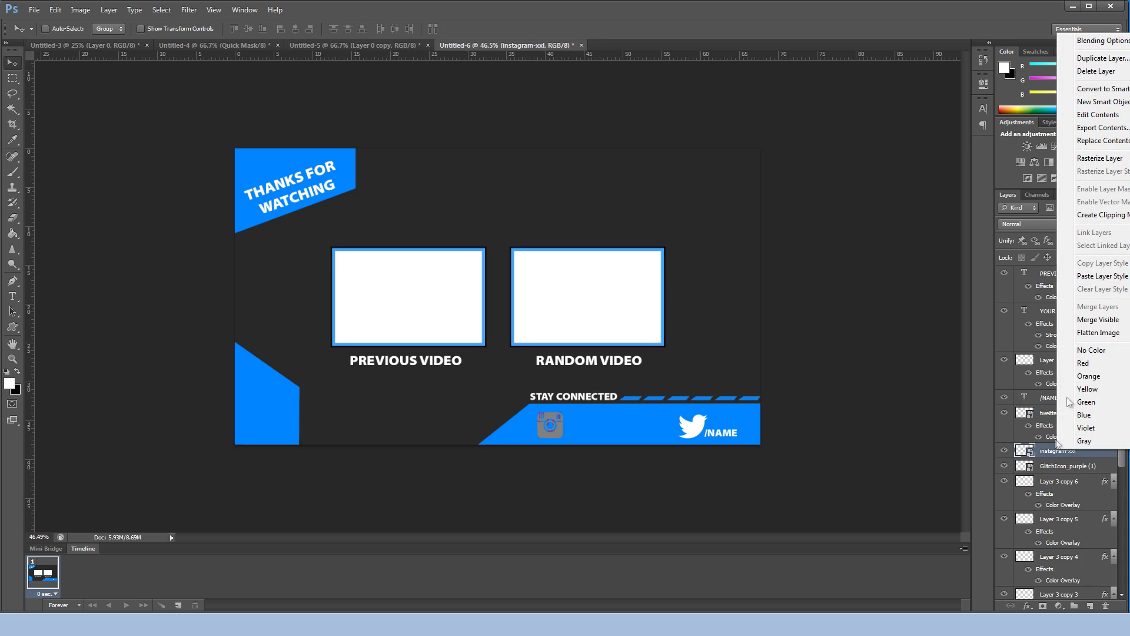
click(1098, 276)
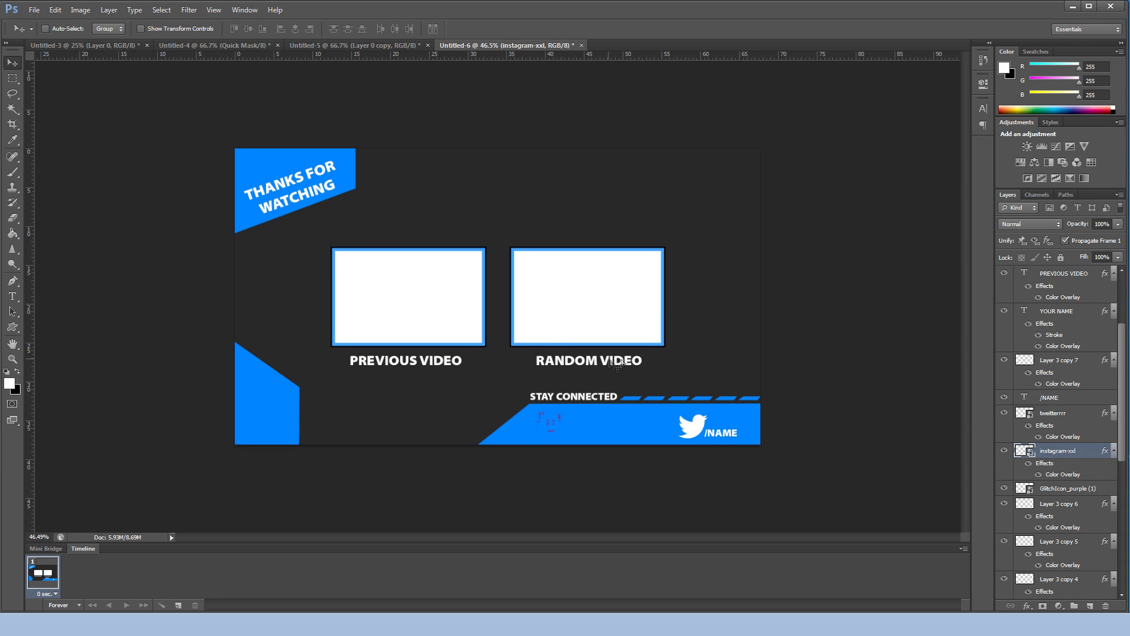
right_click(1082, 452)
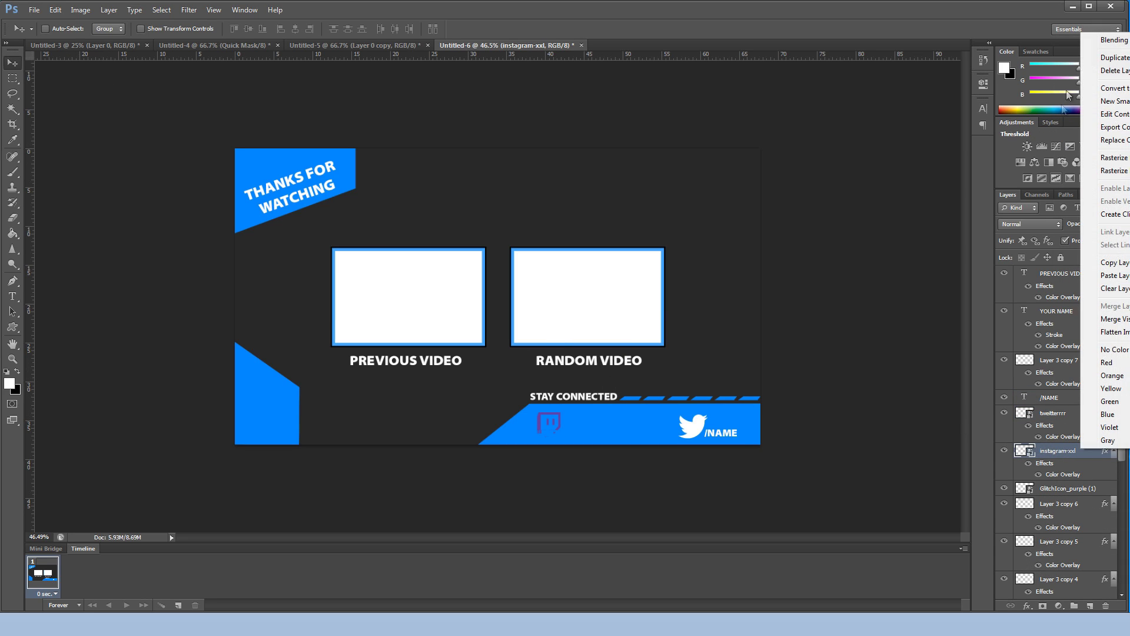
click(1099, 42)
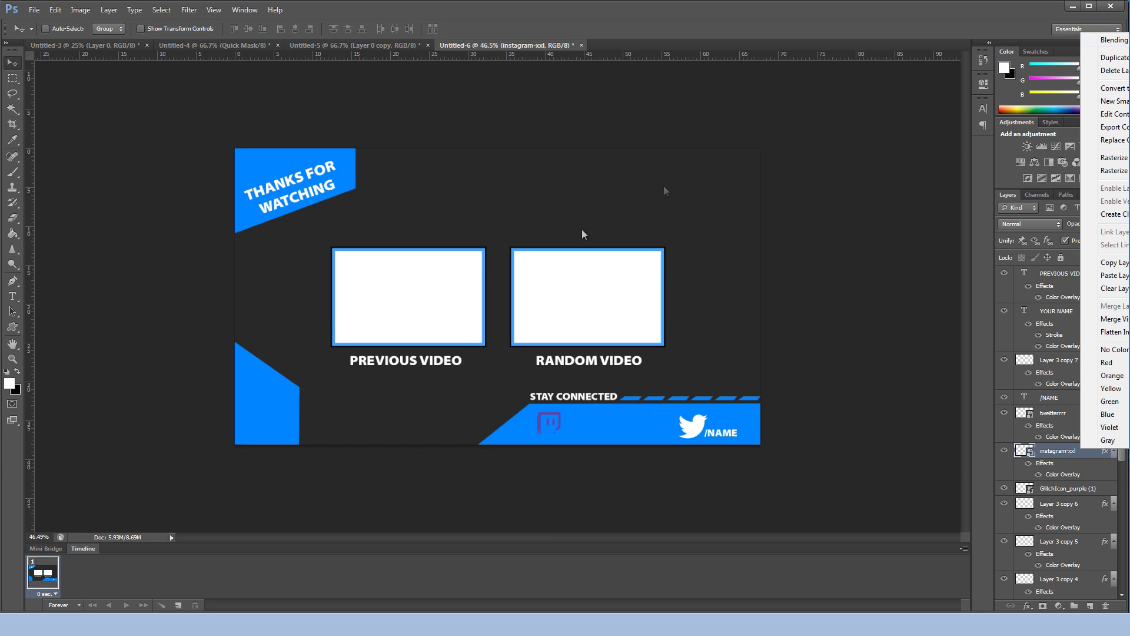
click(557, 318)
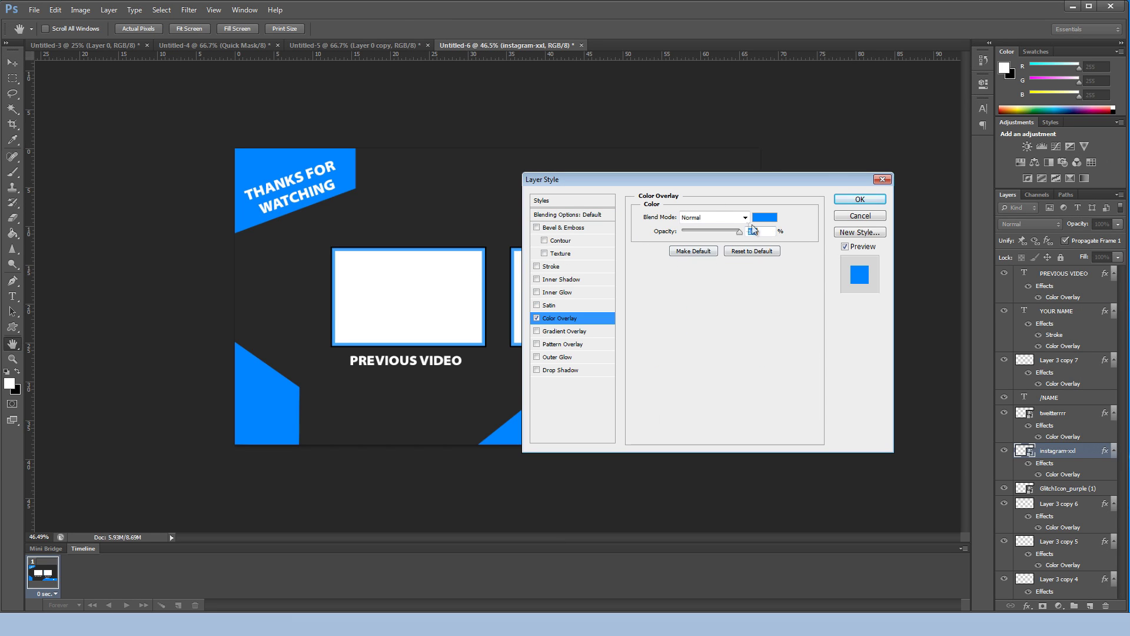
click(765, 218)
click(424, 210)
click(683, 206)
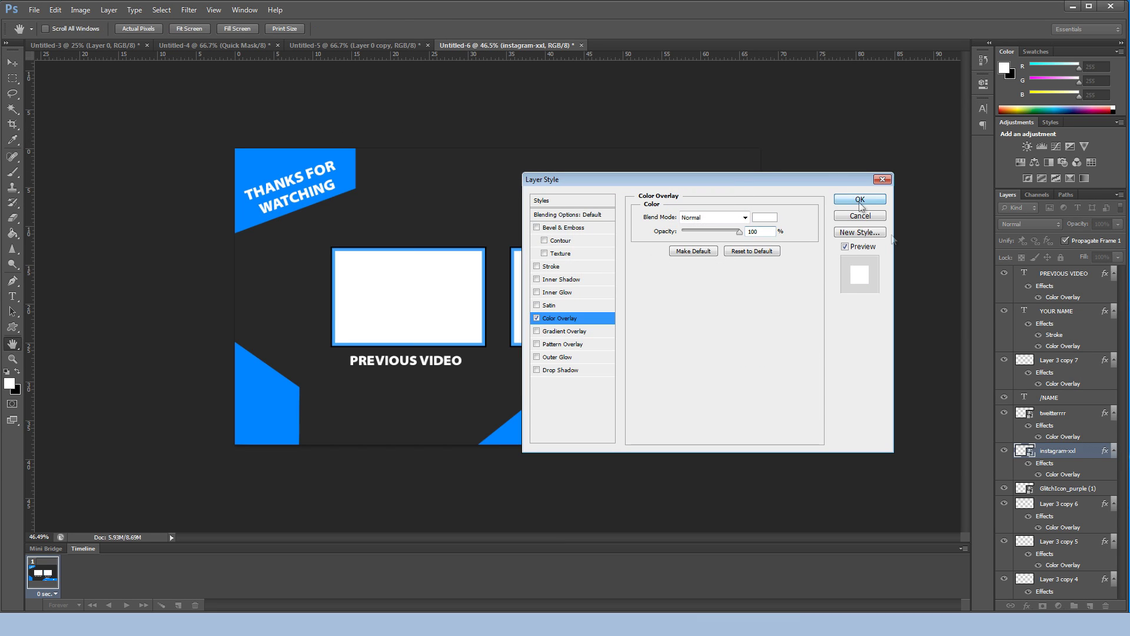
click(859, 200)
- Copy the white overlay style from the instagram-xxl layer to the GlitchIcon_purple (1) layer
right_click(1047, 453)
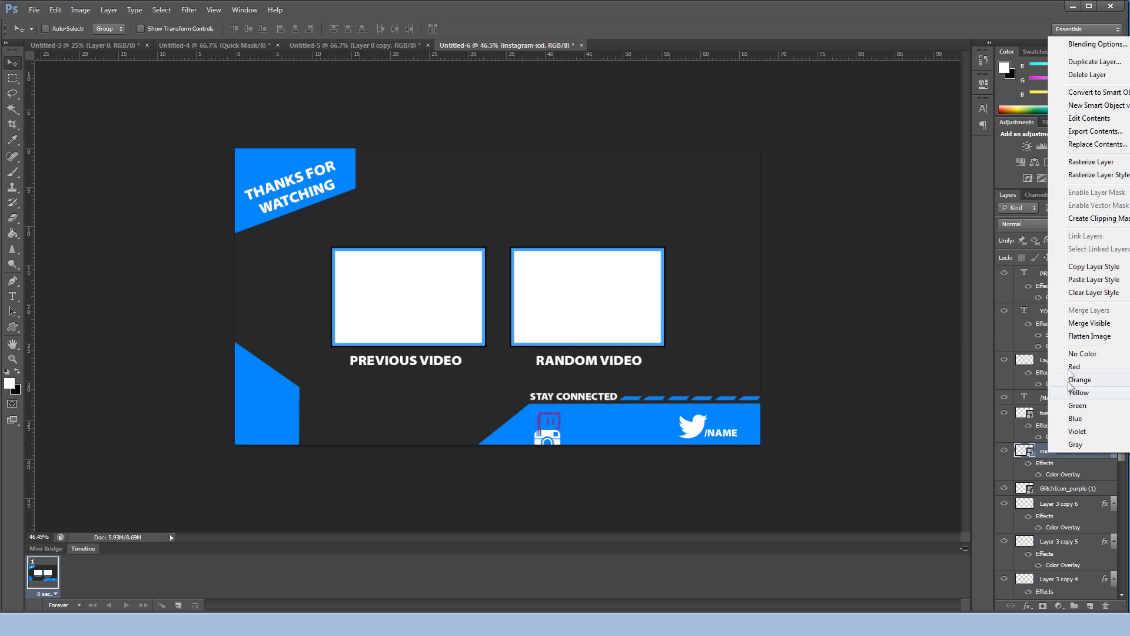
click(1081, 272)
right_click(1059, 489)
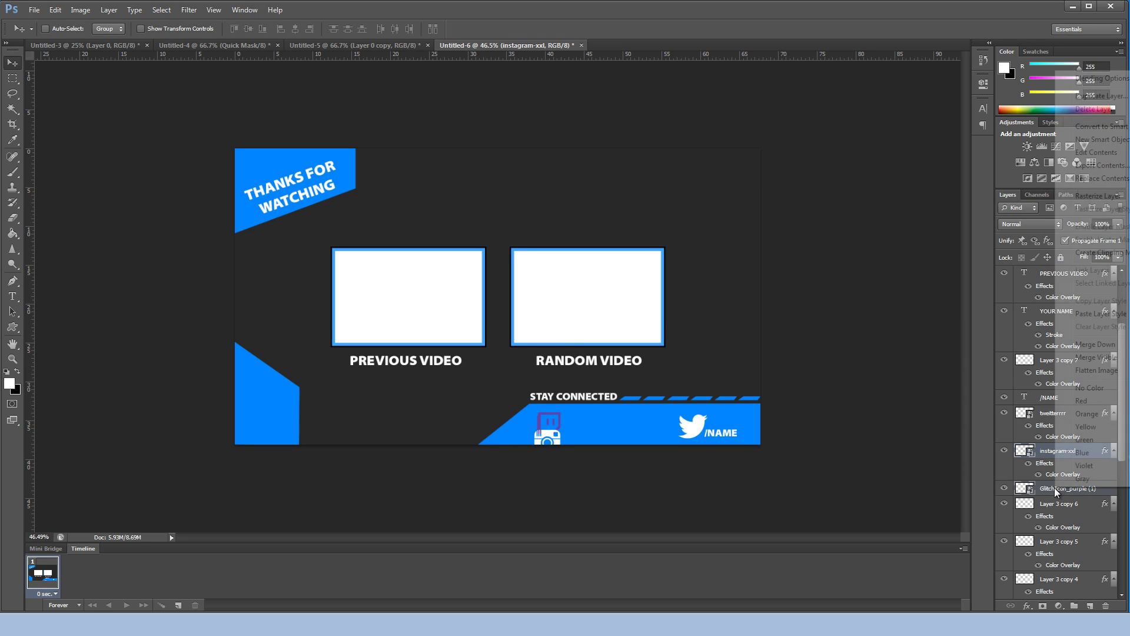
click(1085, 314)
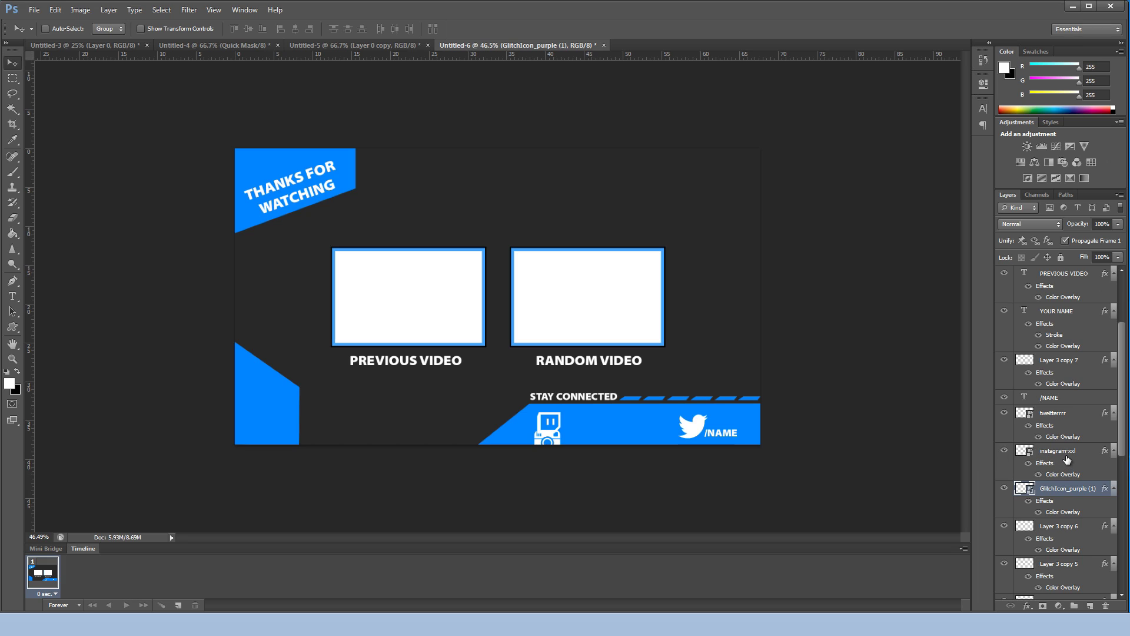
- Move the Instagram icon to the right of the Twitch icon and place a duplicate of the "/NAME" text beside it
click(1048, 397)
drag(603, 415, 599, 415)
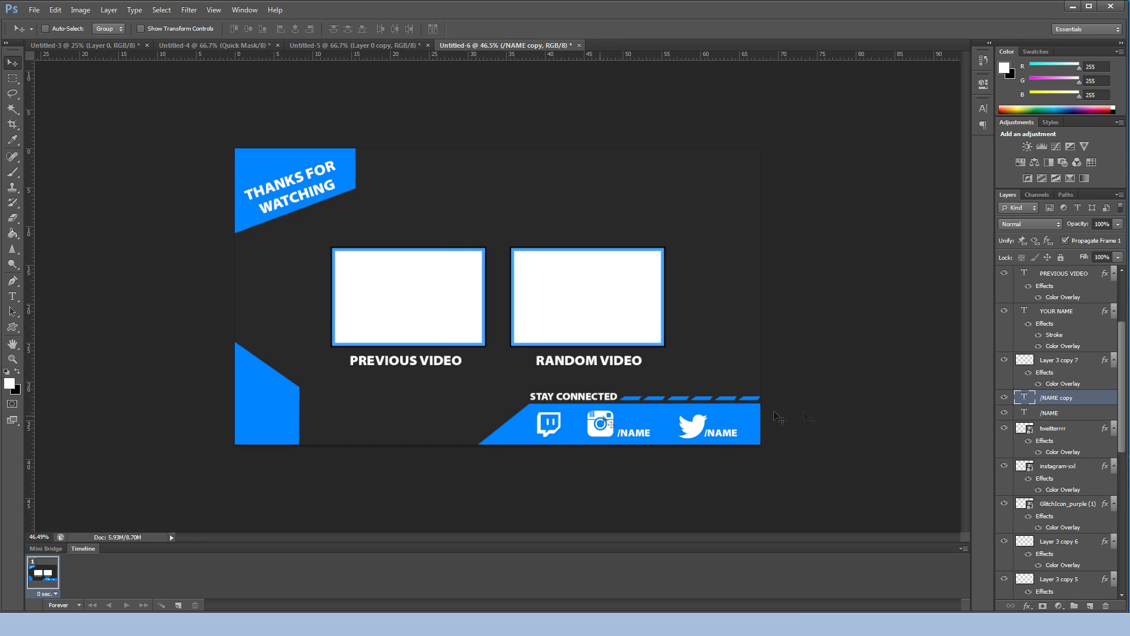
ctrl+shift+click(739, 433)
click(1050, 413)
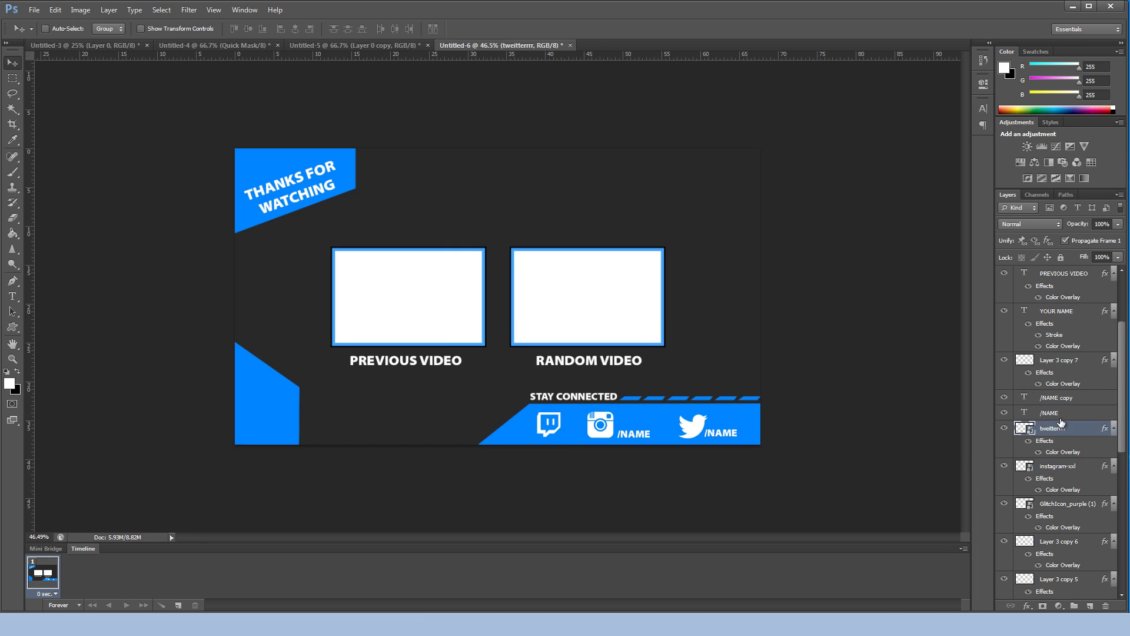
- Duplicate the "/NAME" text again and move the copy over to the Twitch icon
right_click(1049, 413)
click(1089, 197)
key(Return)
drag(633, 353, 553, 351)
- Stretch the blue panel on Layer 3 leftward to about 125% of its width
scroll(1038, 545, down, 3)
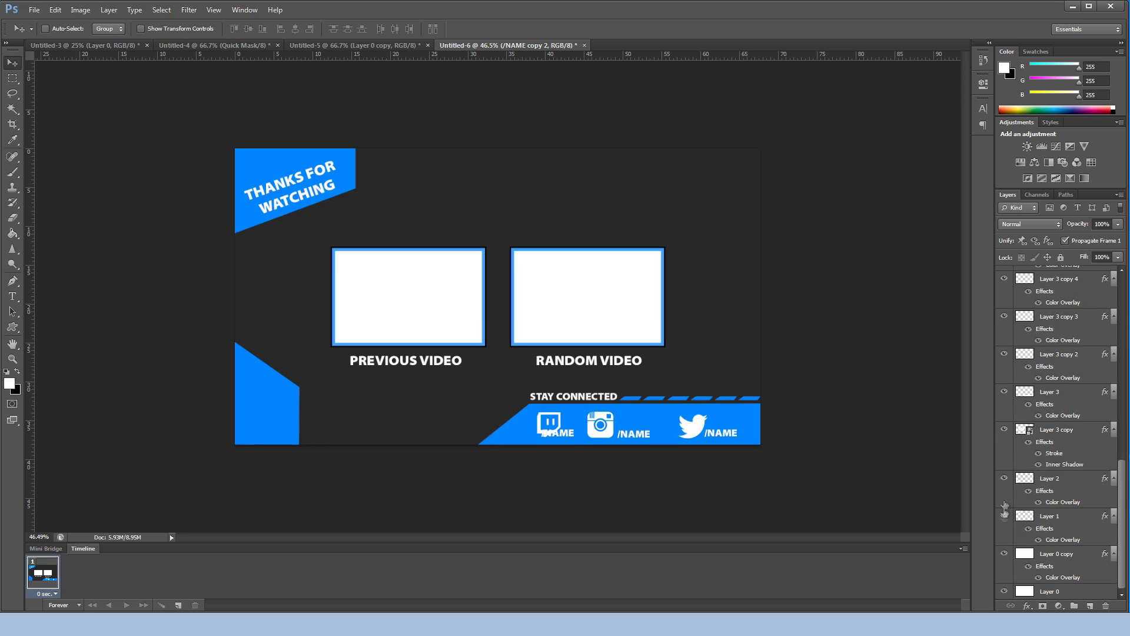
scroll(1039, 545, down, 2)
click(1056, 505)
key(ctrl+t)
drag(480, 424, 410, 424)
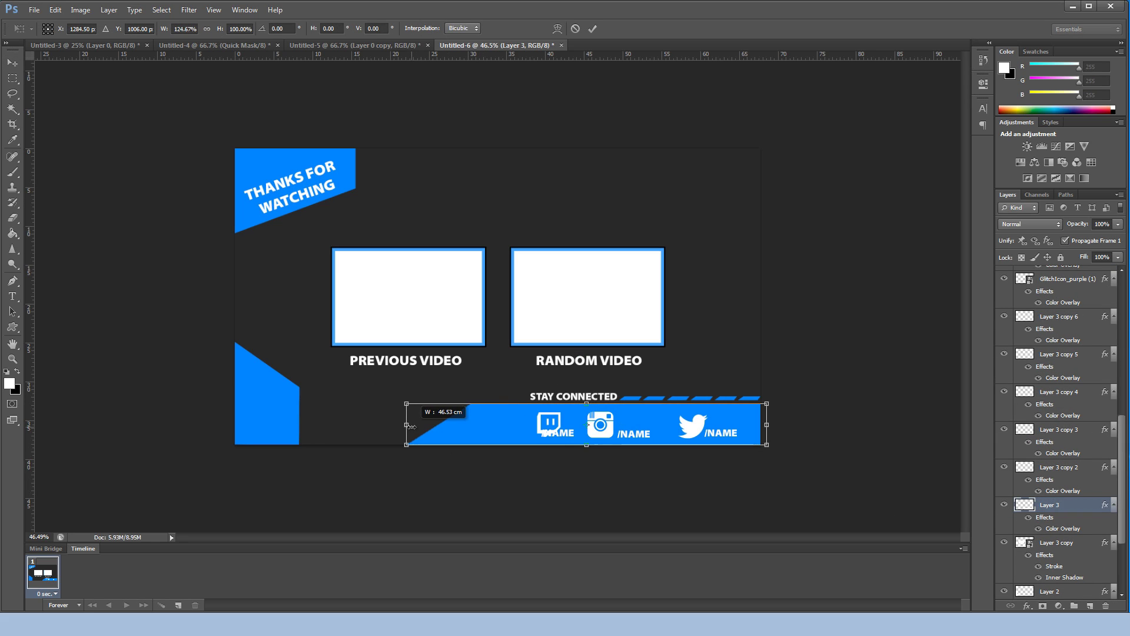
key(Return)
- Move the Twitch icon left near the panel's slanted end and place its "/NAME" text directly beside it
scroll(1069, 498, up, 3)
click(1067, 467)
drag(548, 422, 485, 424)
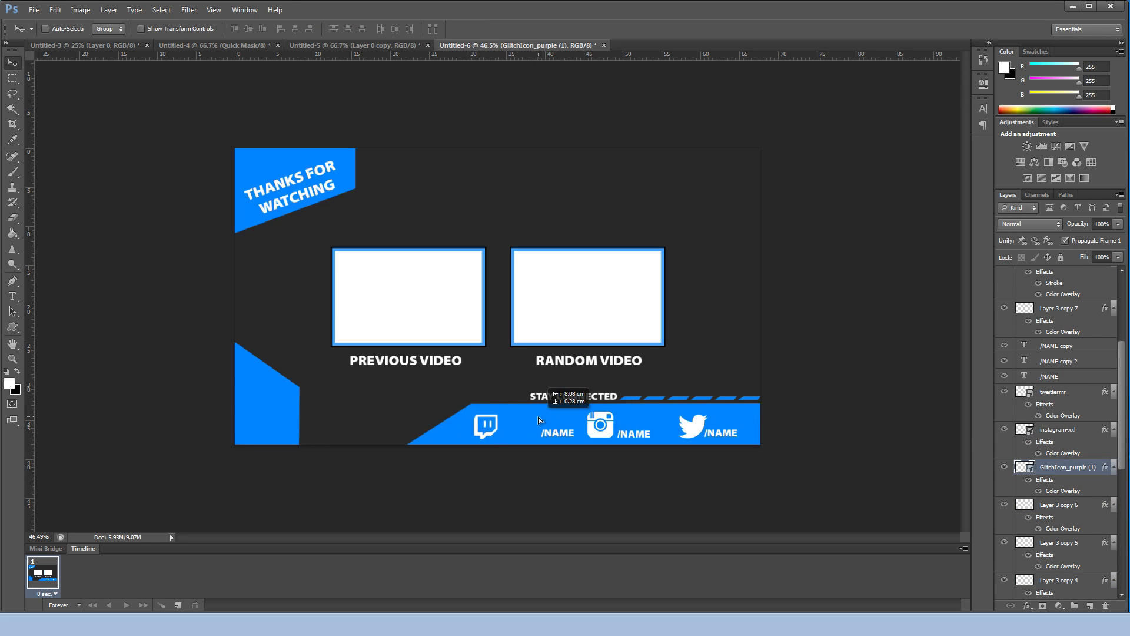
click(1035, 376)
click(1062, 364)
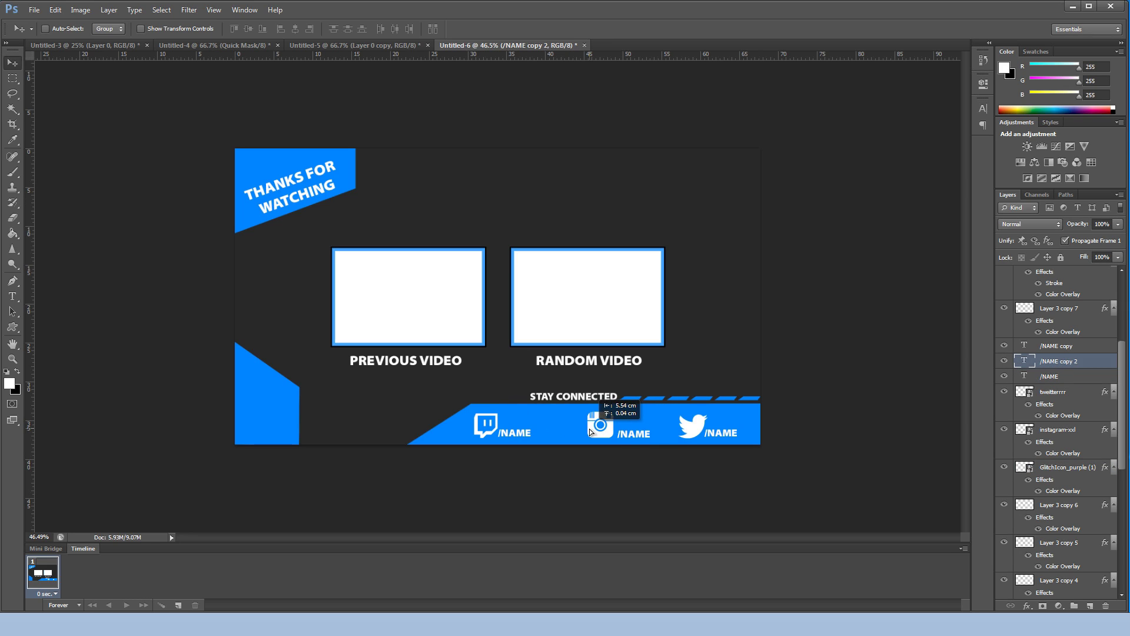